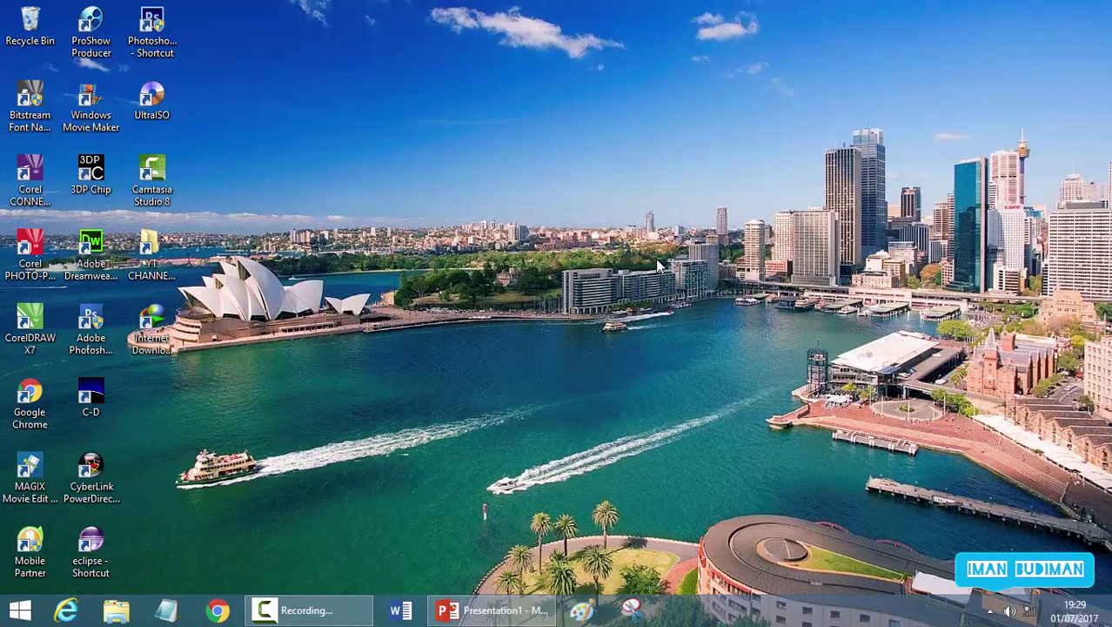
Return to PowerPoint and move the Instagram picture higher and slightly right on the slide
click(492, 610)
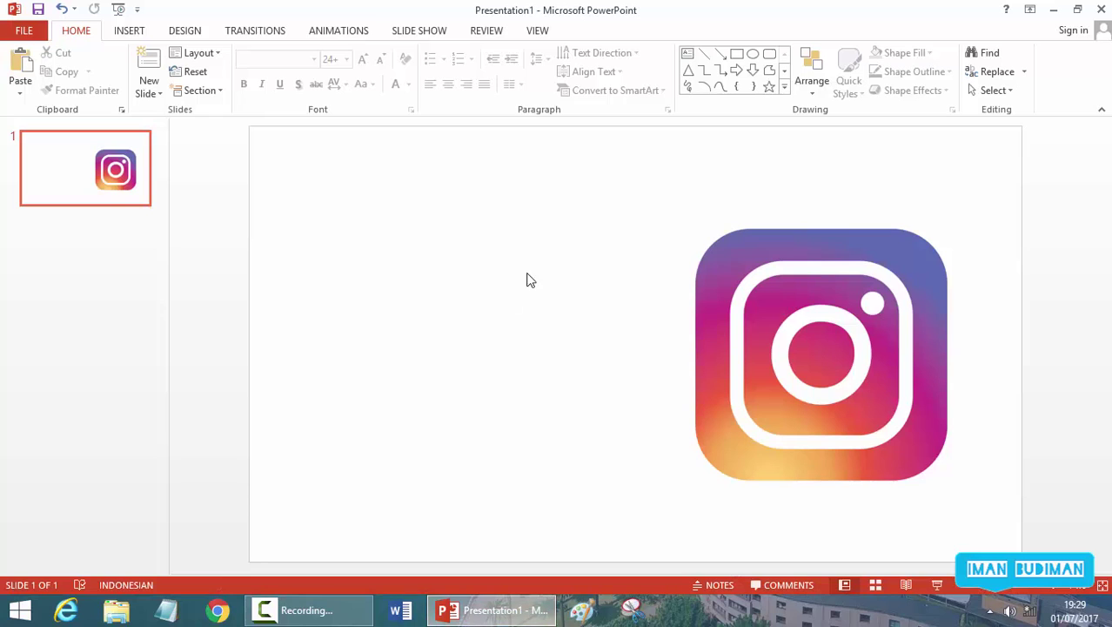
drag(843, 321, 875, 271)
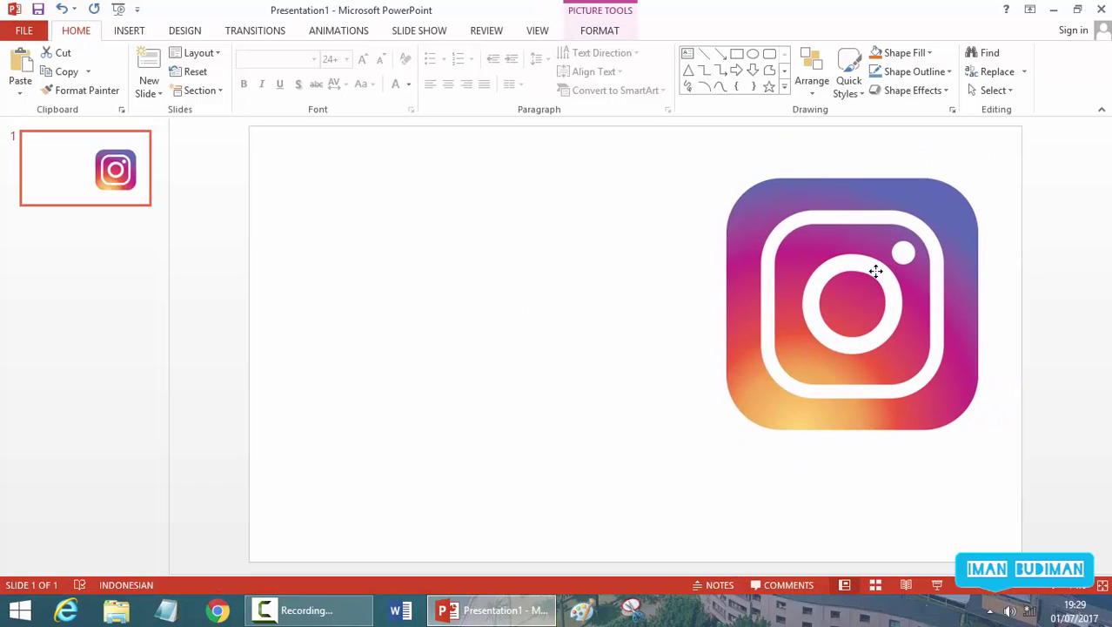
click(558, 298)
click(786, 293)
click(615, 308)
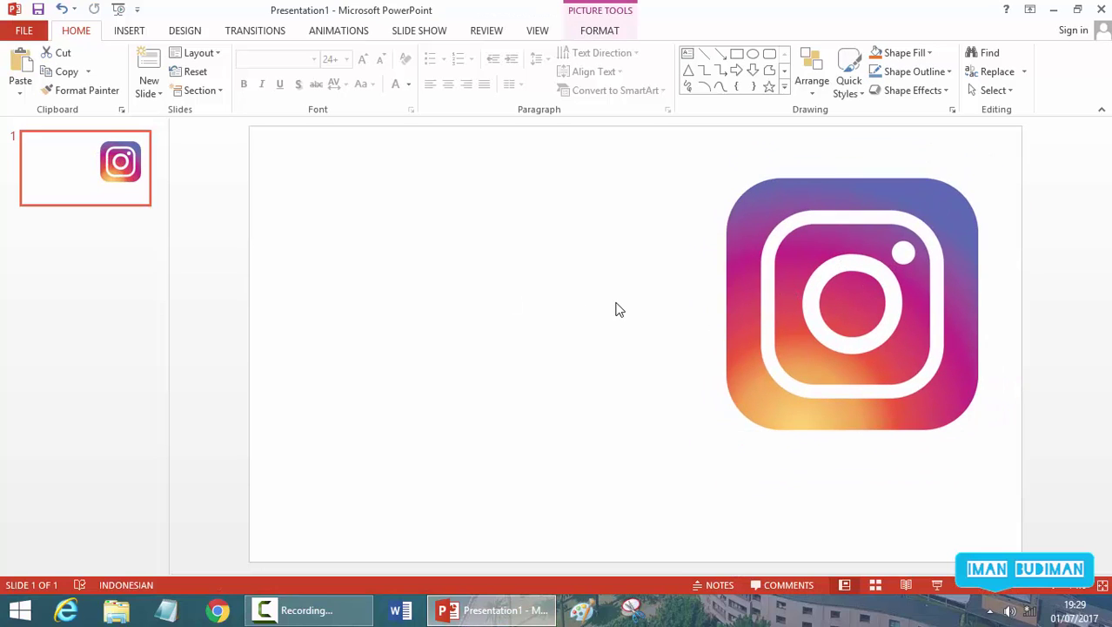
click(819, 268)
Check the Instagram picture's selection by clicking on and off it, then switch to Insert
click(595, 251)
click(903, 280)
click(445, 305)
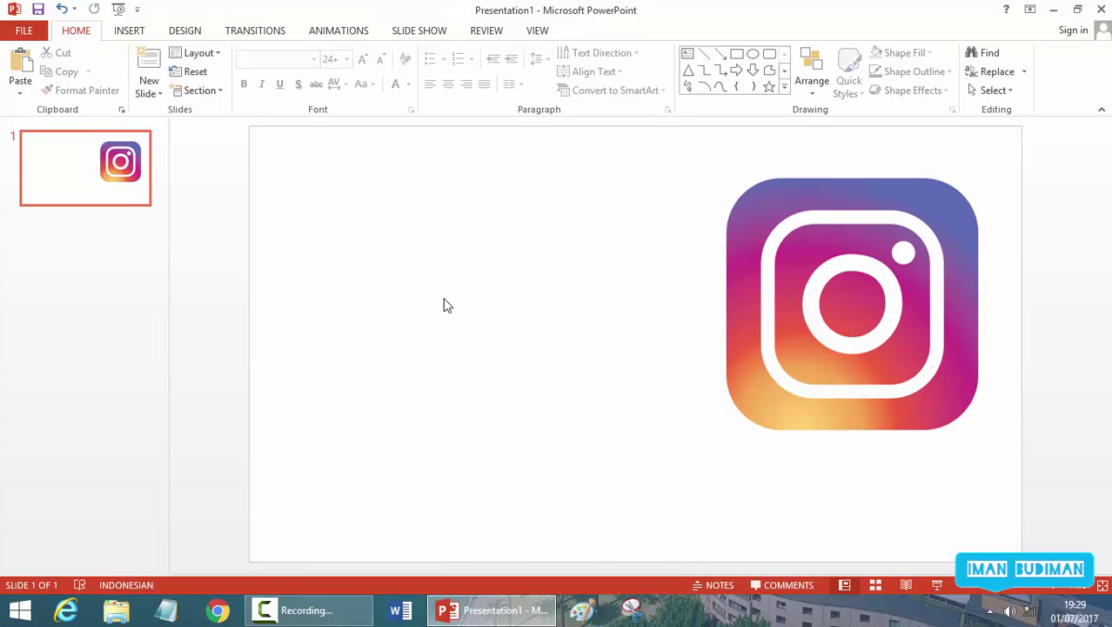
click(895, 359)
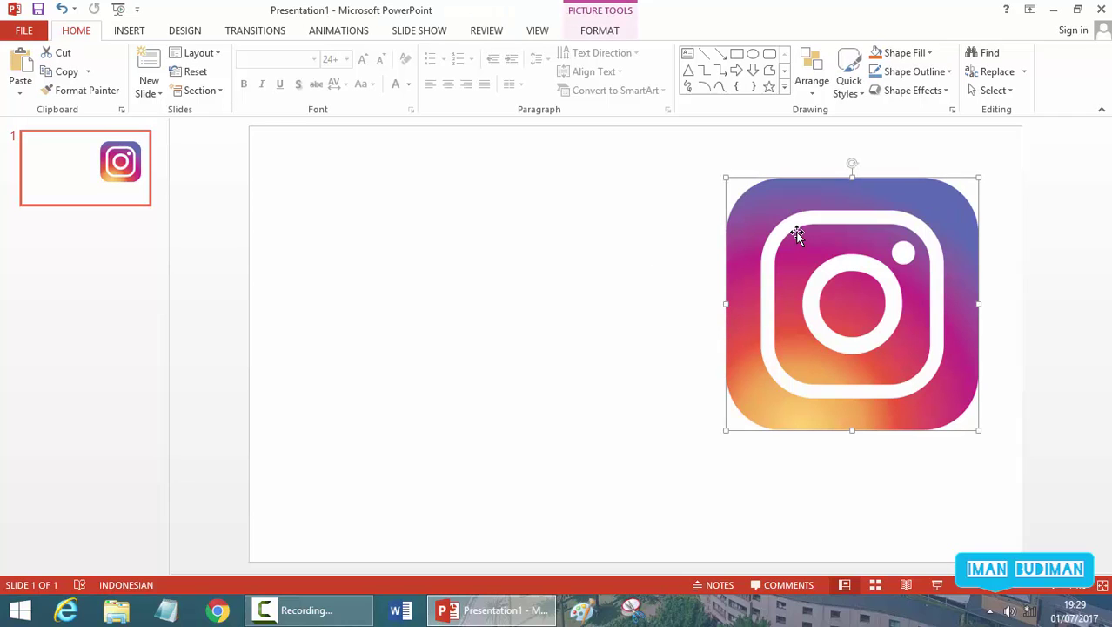
click(672, 308)
click(851, 346)
click(665, 323)
click(844, 318)
click(671, 296)
click(129, 32)
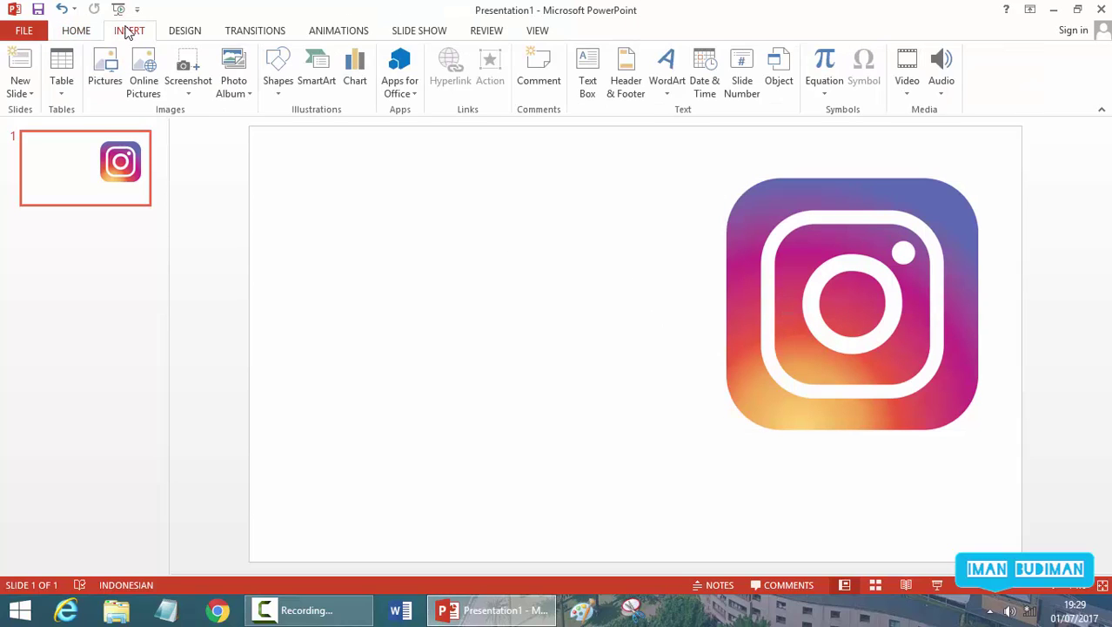
Draw a rounded rectangle left of the Instagram logo and raise it so its top matches the logo's top
click(280, 83)
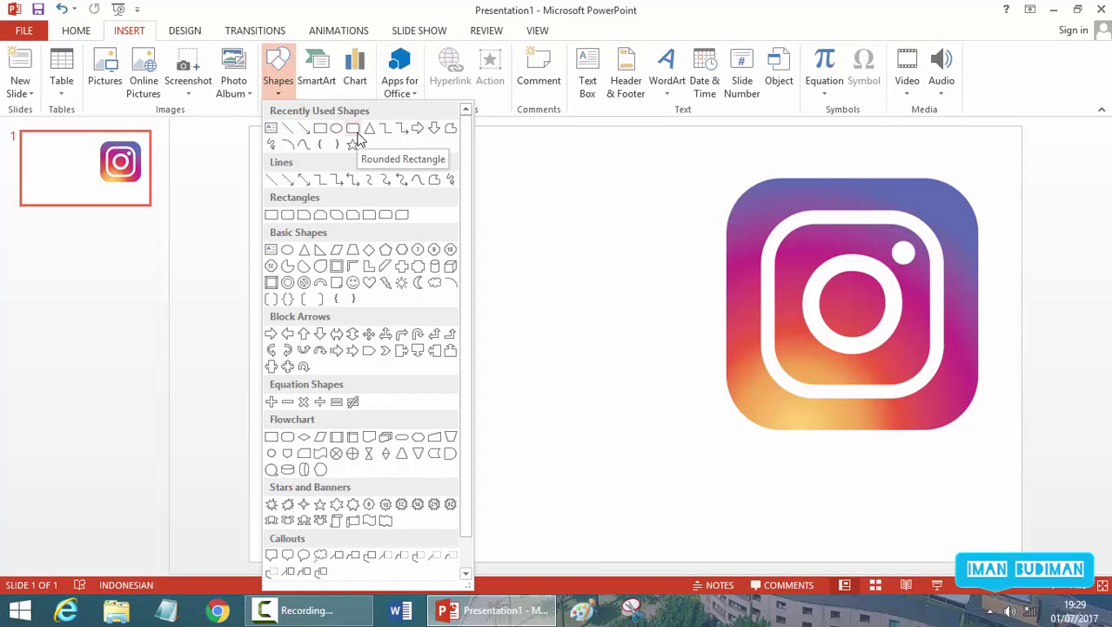
click(353, 129)
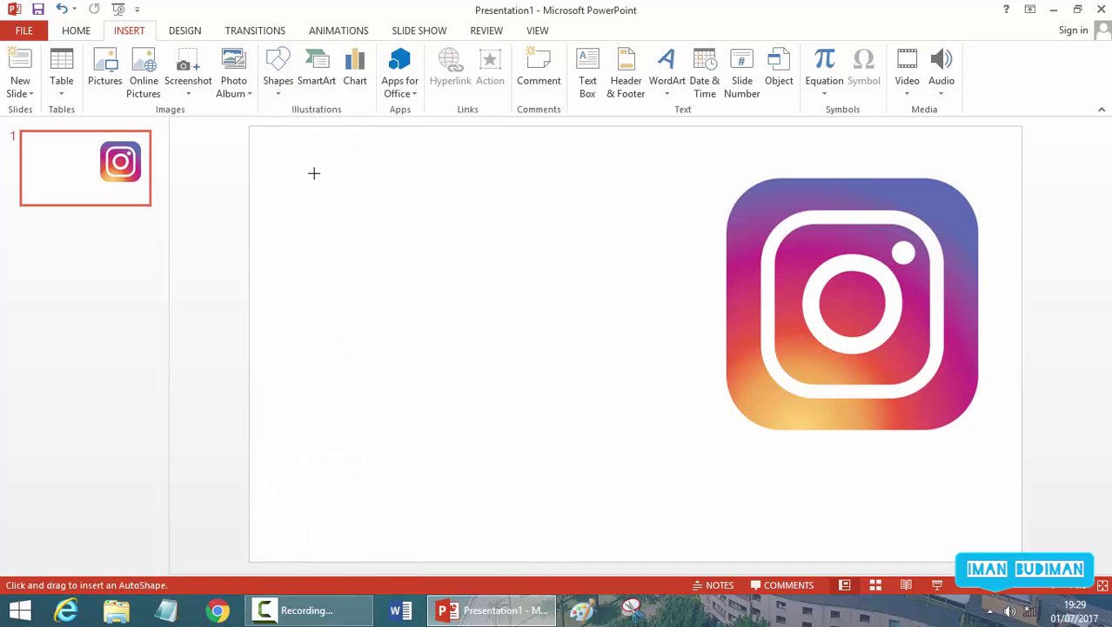
mouse_move(369, 256)
mouse_down()
mouse_move(564, 423)
mouse_move(611, 479)
mouse_up()
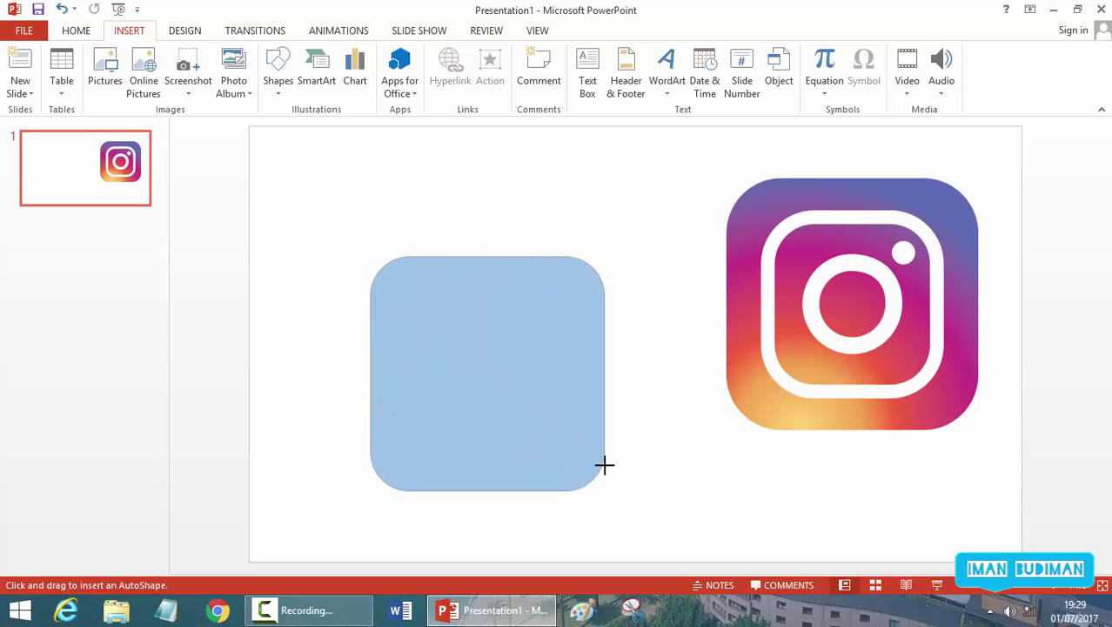
drag(508, 402, 504, 322)
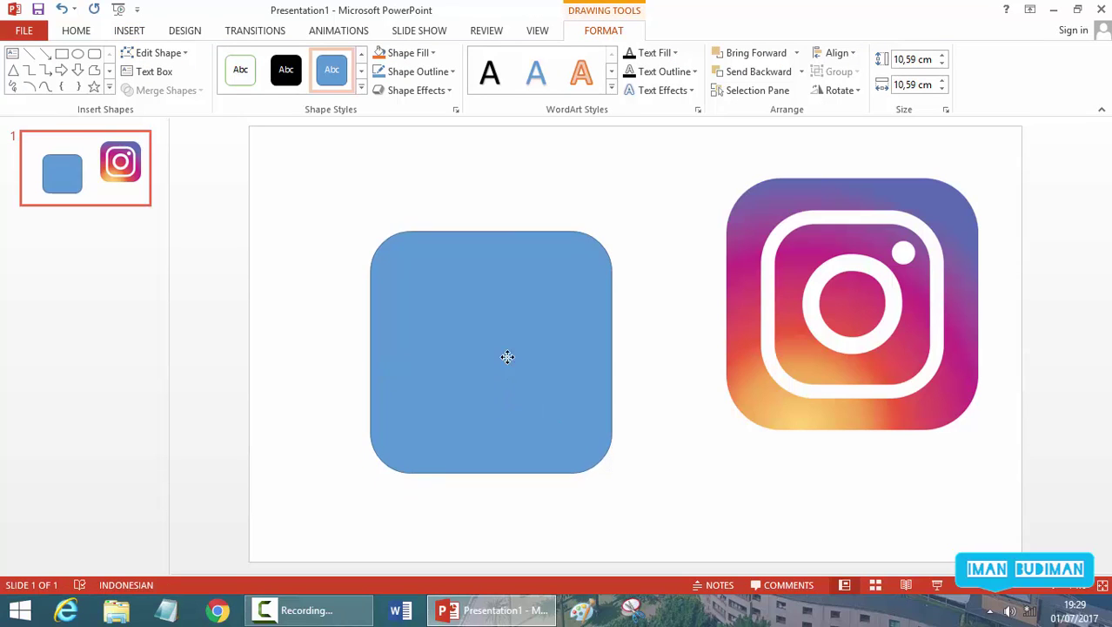
click(645, 344)
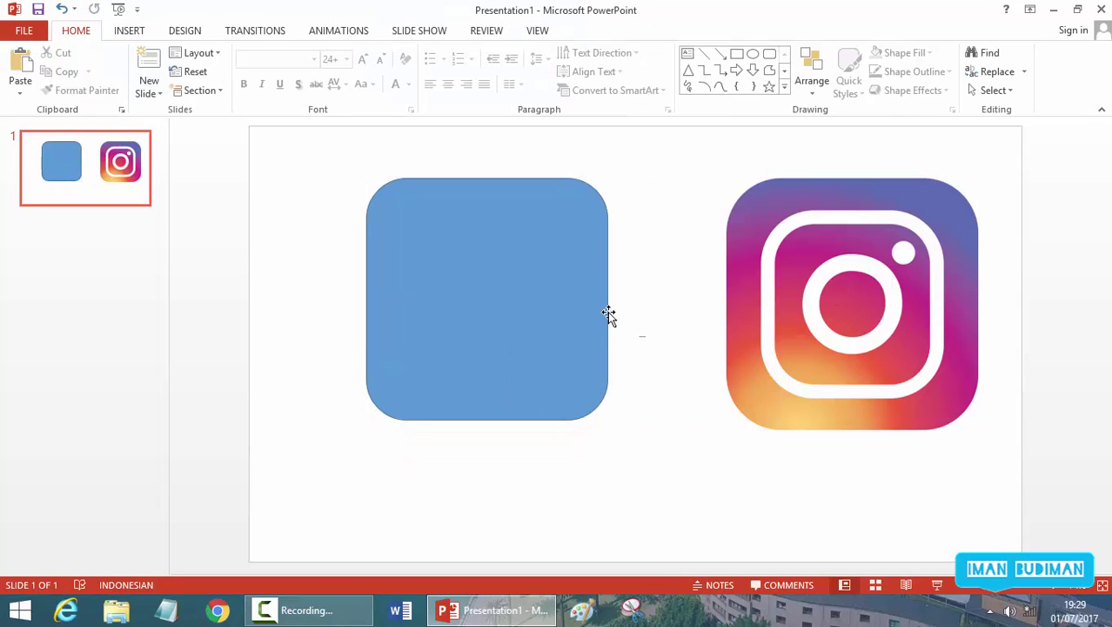
click(129, 31)
click(277, 74)
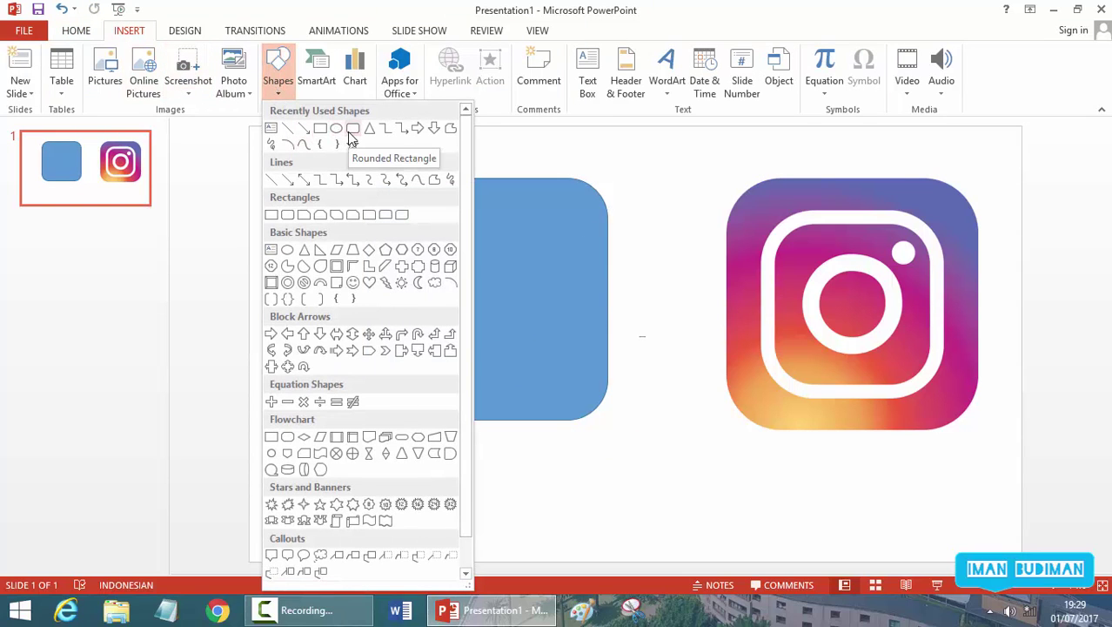
Copy the blue rounded square, paste it as a picture, then shrink and centre the copy inside it
key(Escape)
click(464, 268)
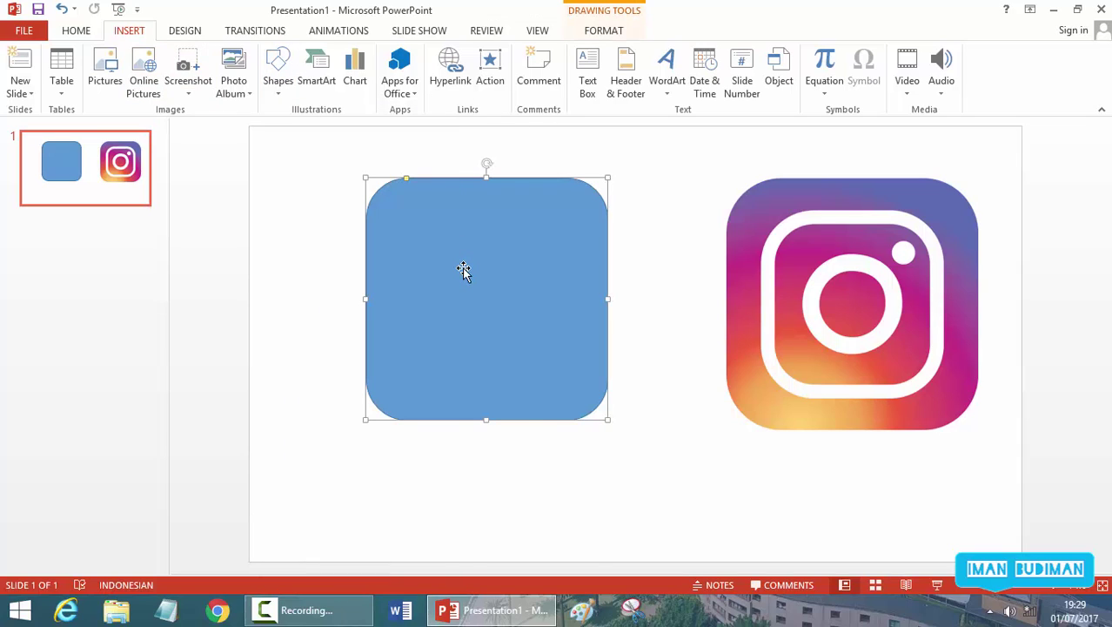
right_click(464, 269)
click(510, 297)
right_click(505, 262)
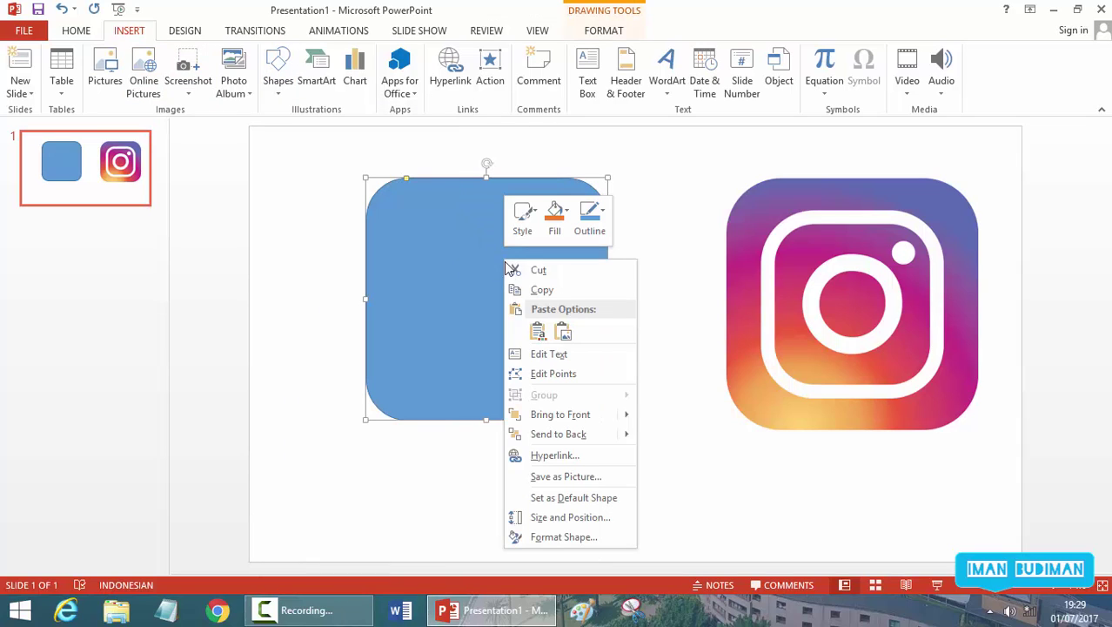
click(563, 332)
drag(598, 315, 454, 299)
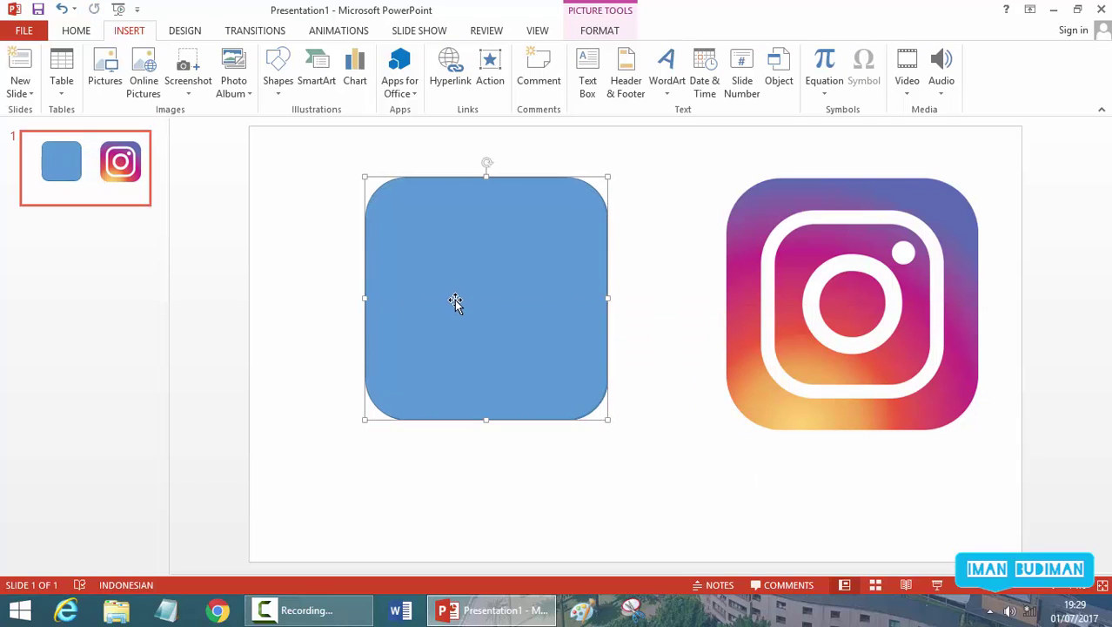
mouse_move(604, 421)
mouse_down()
mouse_move(527, 310)
mouse_move(499, 315)
mouse_up()
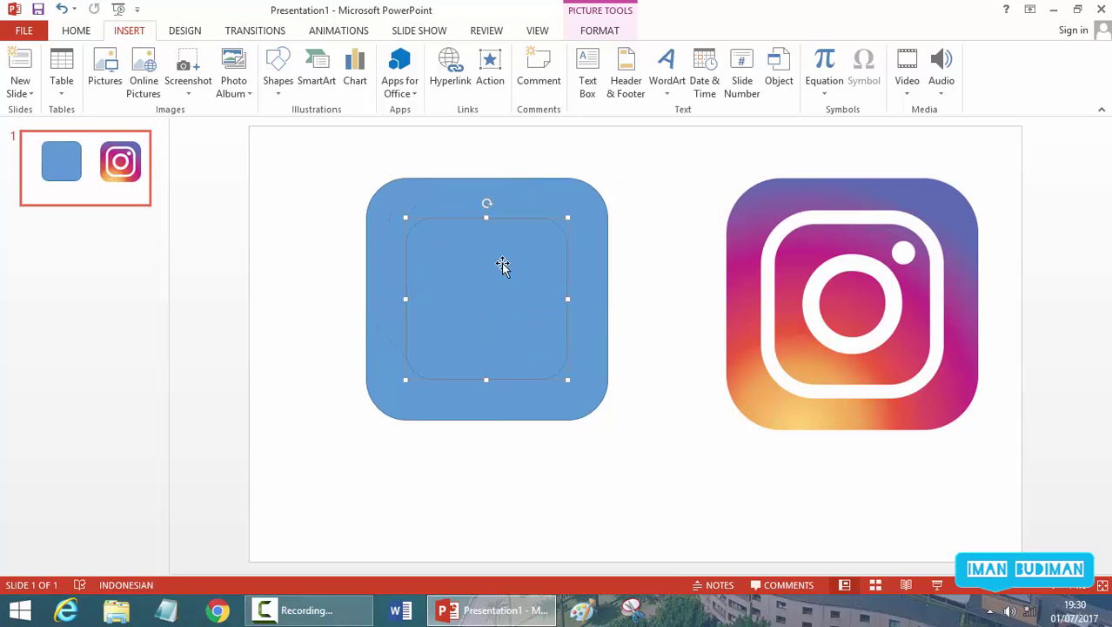
click(707, 422)
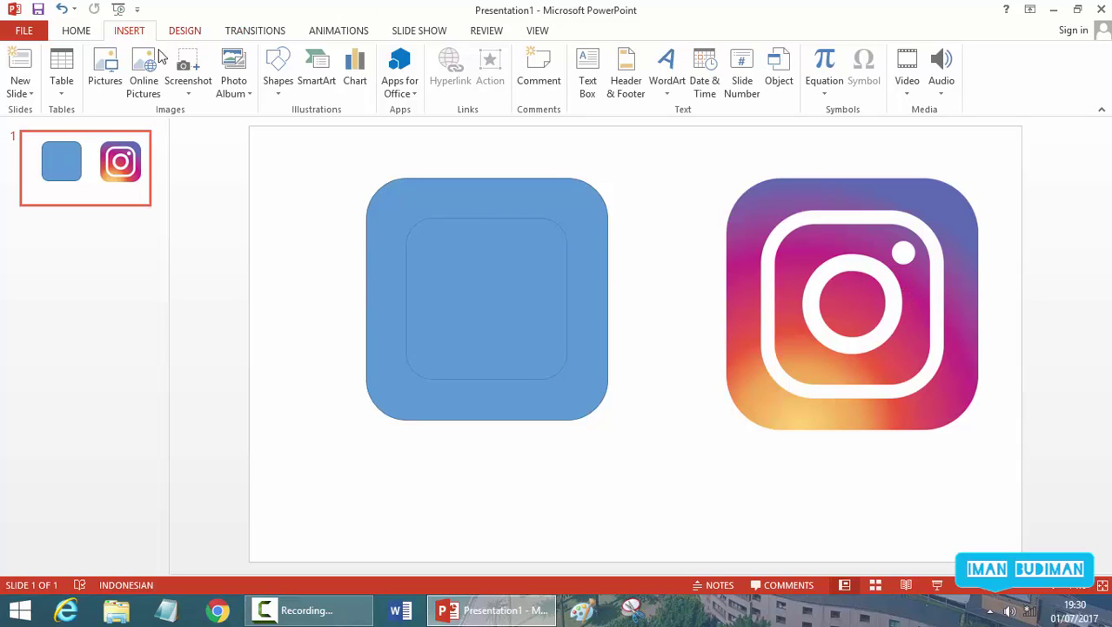
Draw an oval lens circle and centre it inside the inner square
click(275, 85)
click(336, 129)
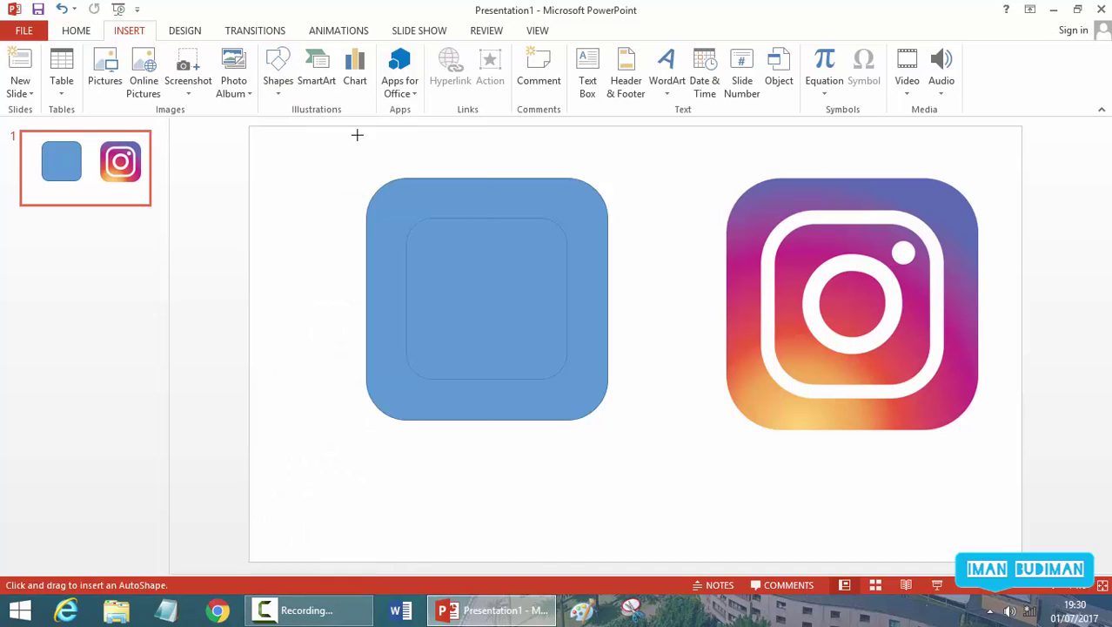
drag(463, 288, 484, 322)
drag(517, 373, 517, 373)
mouse_move(507, 315)
mouse_down()
mouse_move(490, 290)
mouse_move(497, 297)
mouse_up()
click(688, 418)
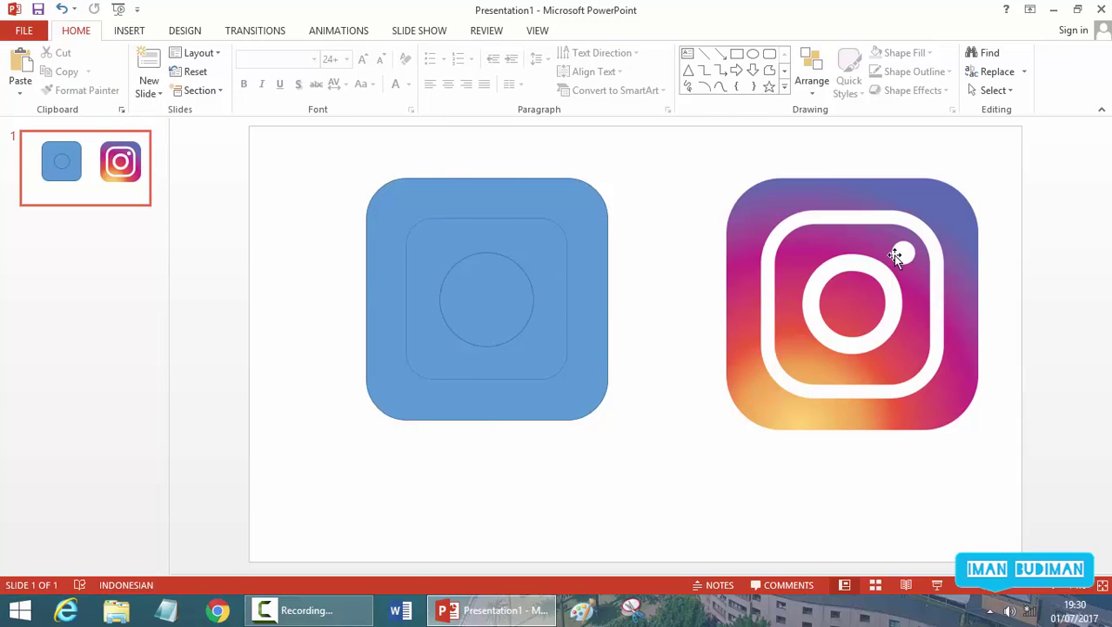
Draw a small circle in the inner square's top-right corner
click(140, 32)
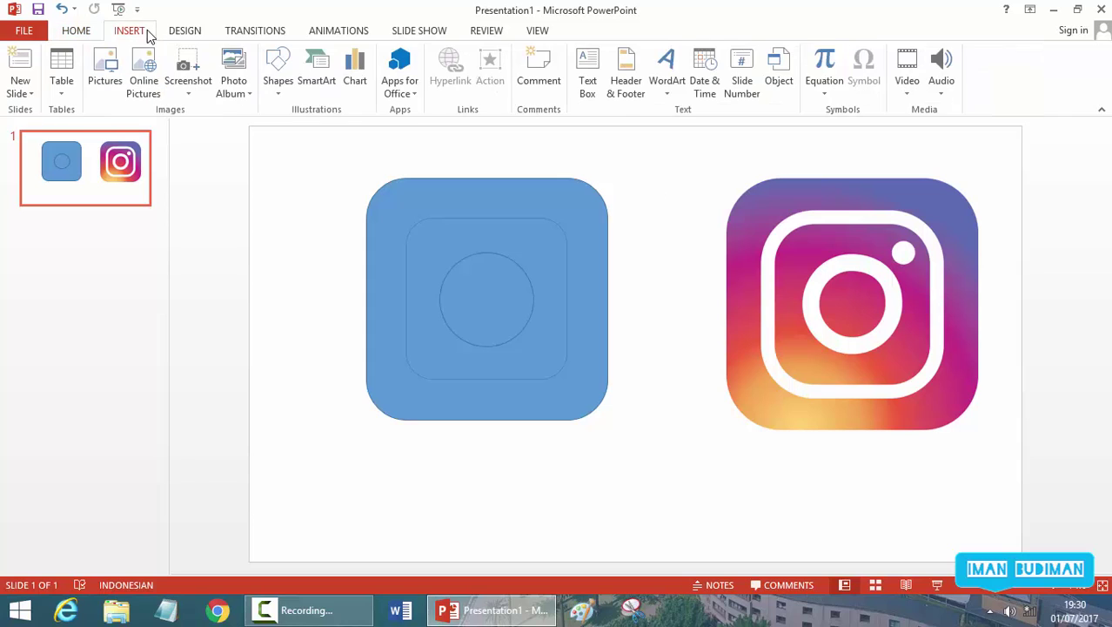
click(279, 78)
click(328, 134)
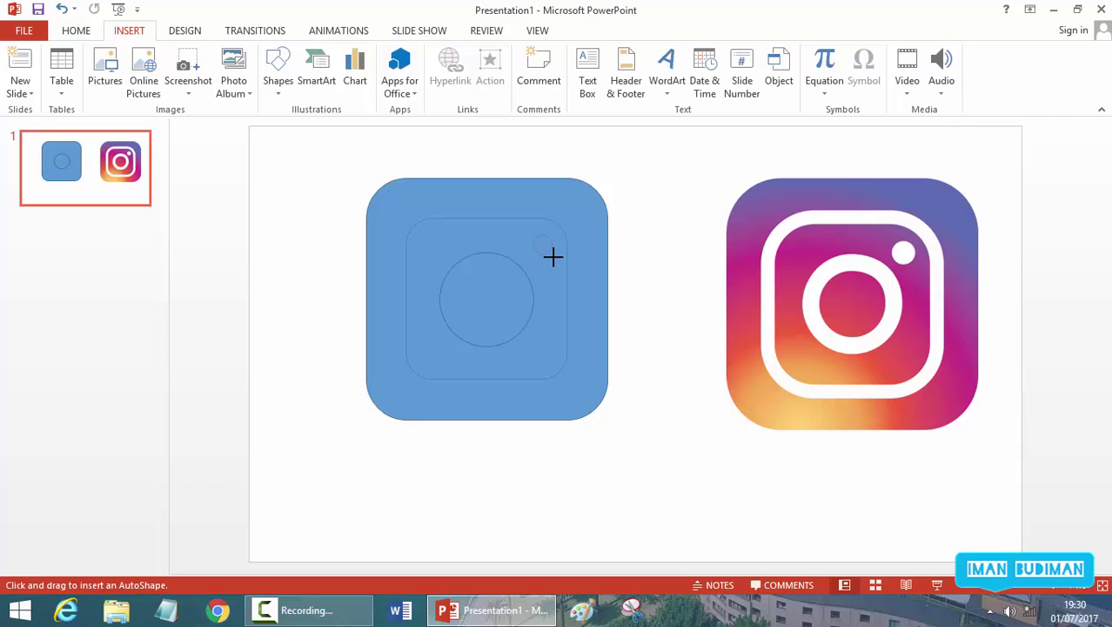
drag(555, 258, 556, 258)
click(634, 347)
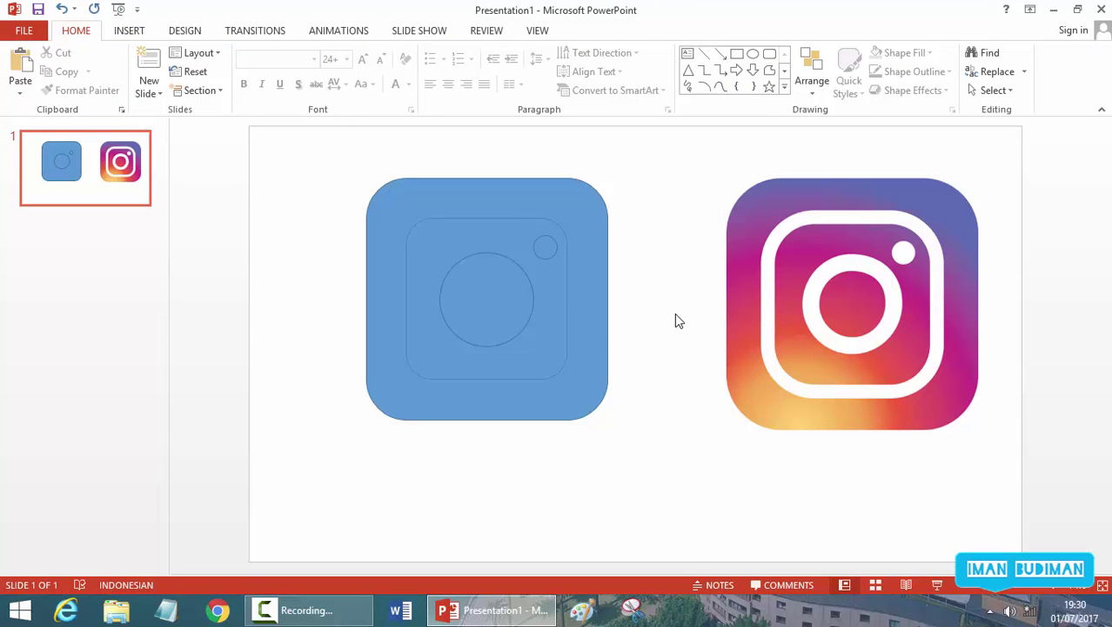
Give the small corner circle a white fill and no outline, then select the lens circle
click(546, 247)
click(404, 53)
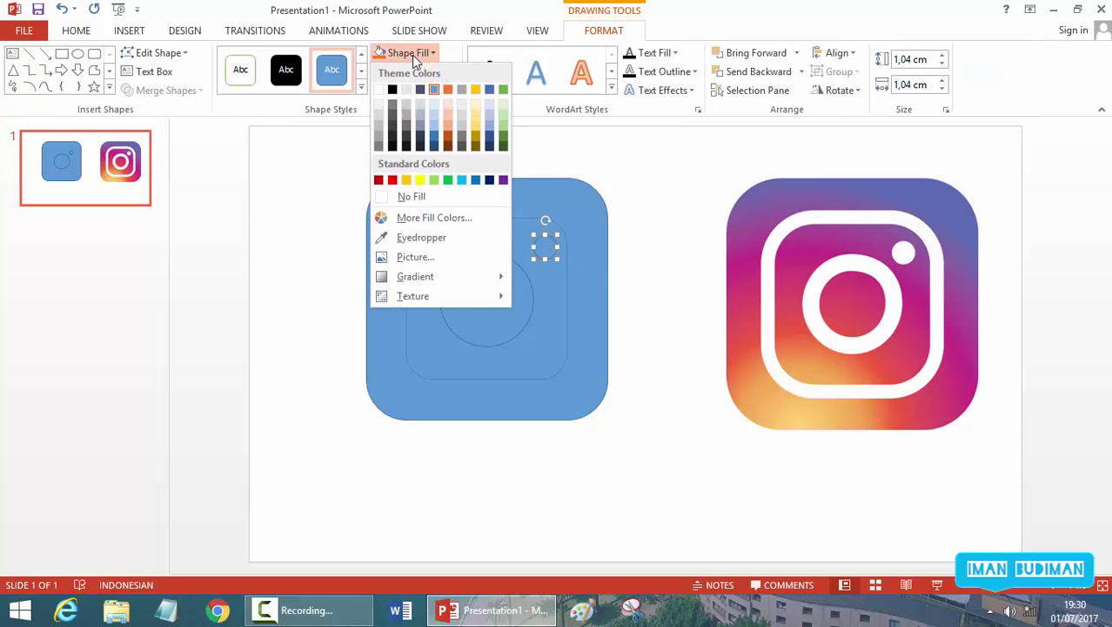
click(380, 90)
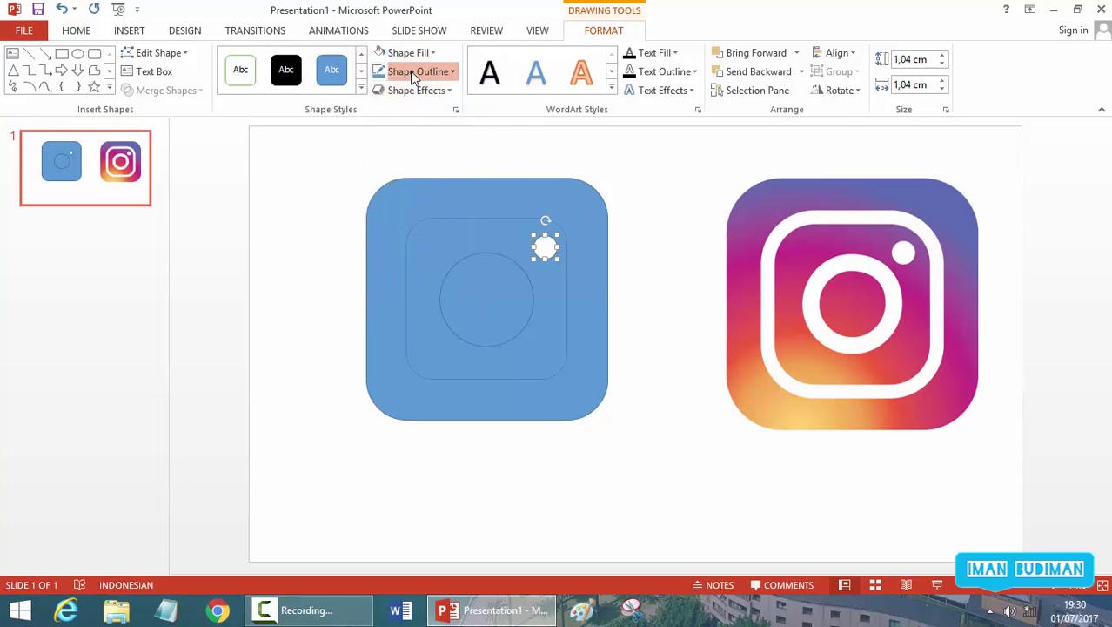
click(415, 72)
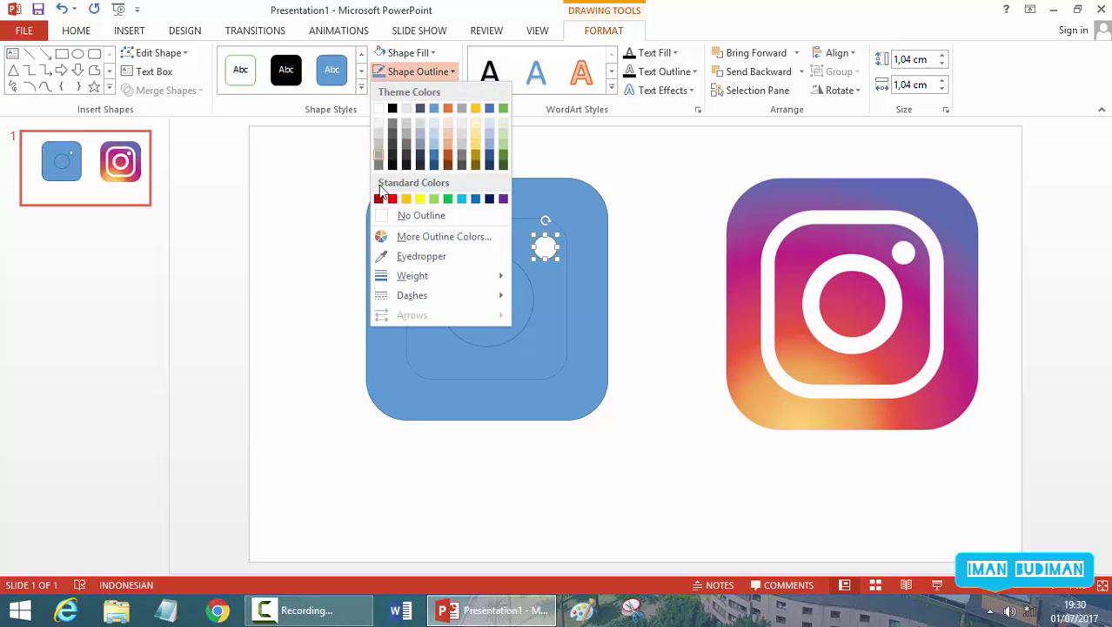
click(426, 218)
click(658, 251)
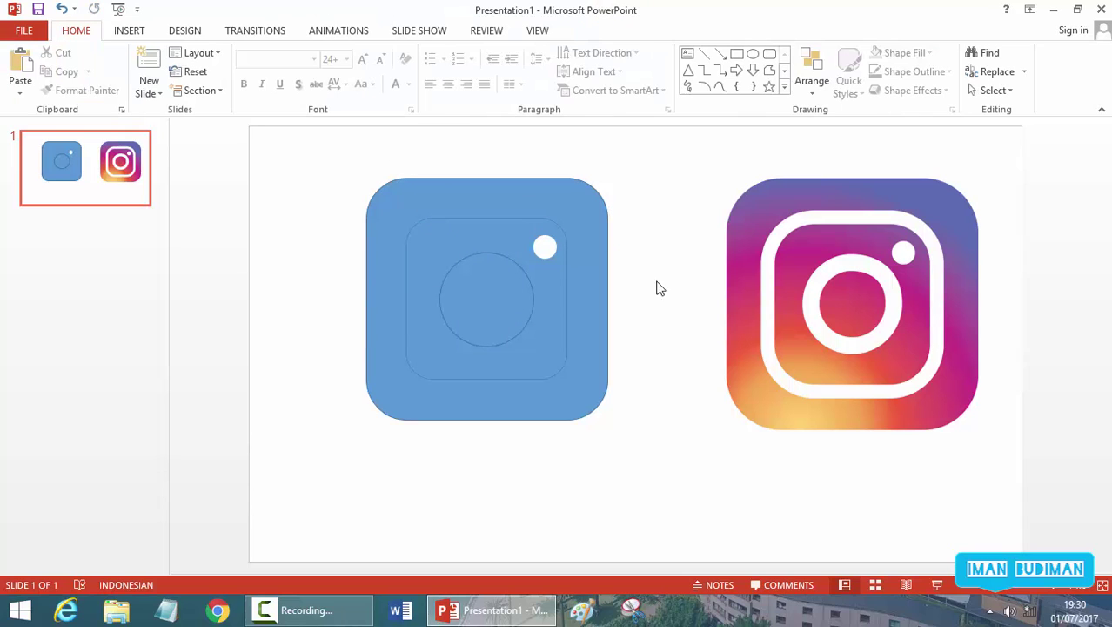
double_click(498, 290)
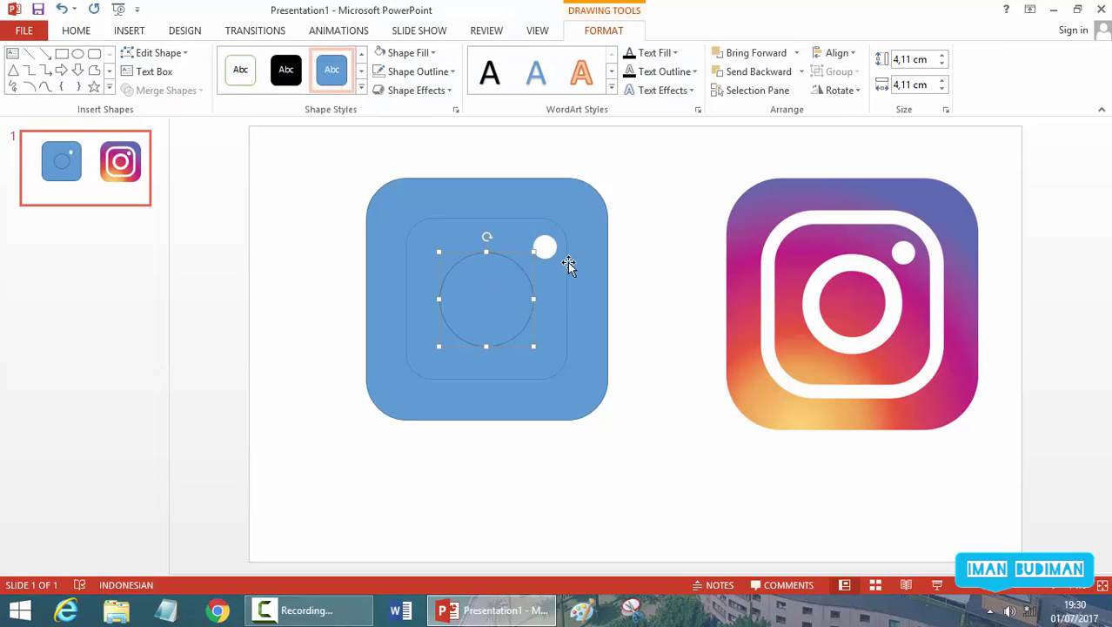
Remove the lens circle's fill and give it a 6 pt outline
click(409, 71)
click(407, 52)
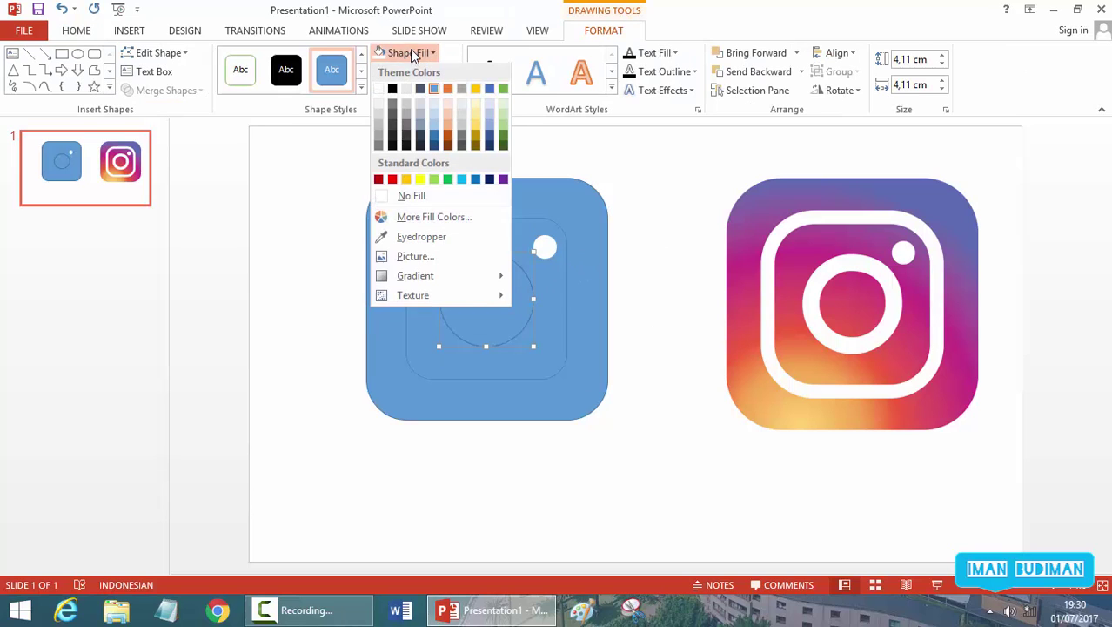
click(418, 201)
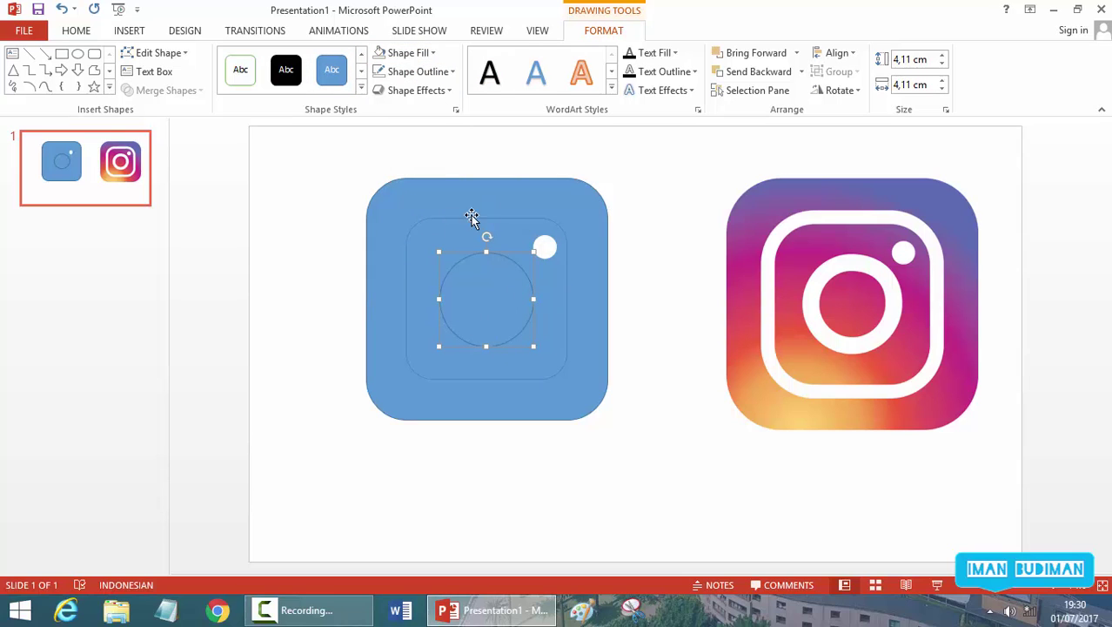
click(418, 71)
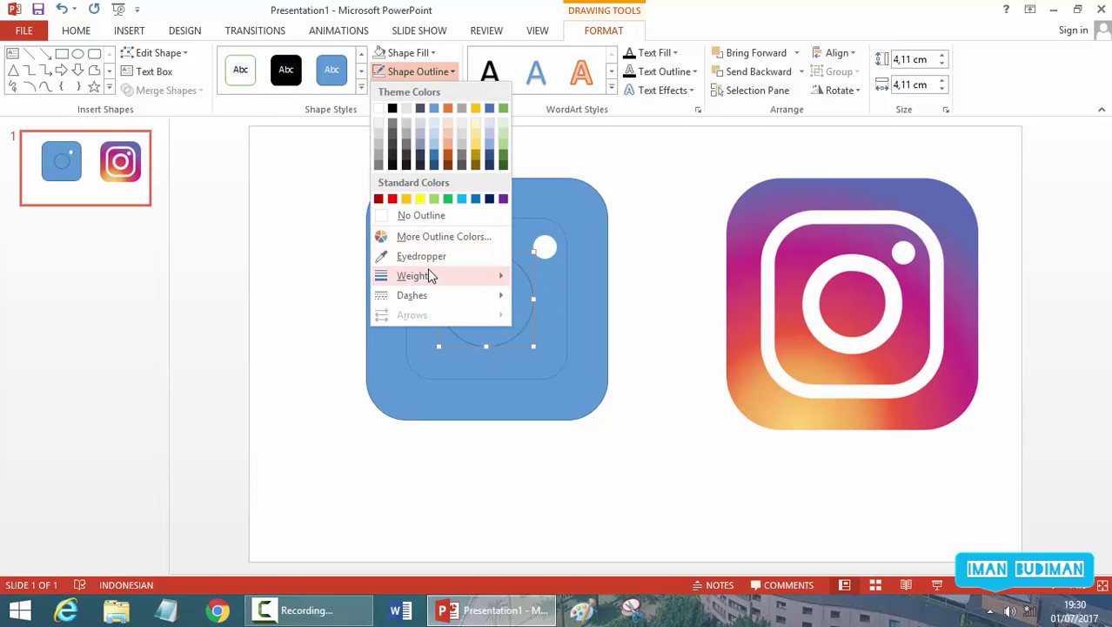
mouse_move(413, 275)
click(573, 421)
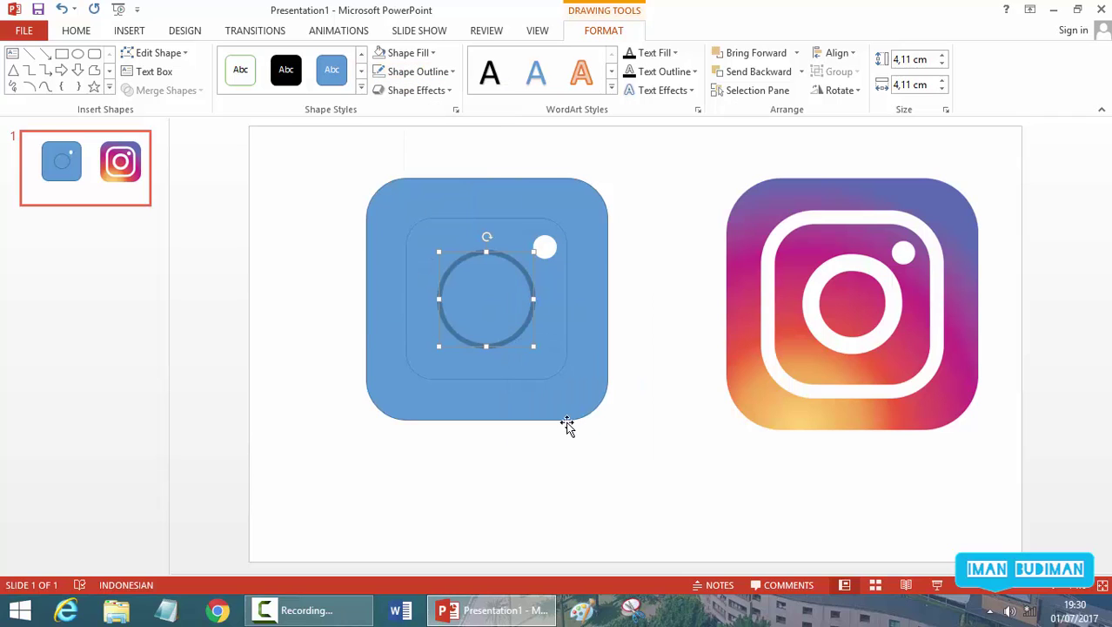
Increase the lens circle's outline width to 25 pt in the line settings
click(435, 73)
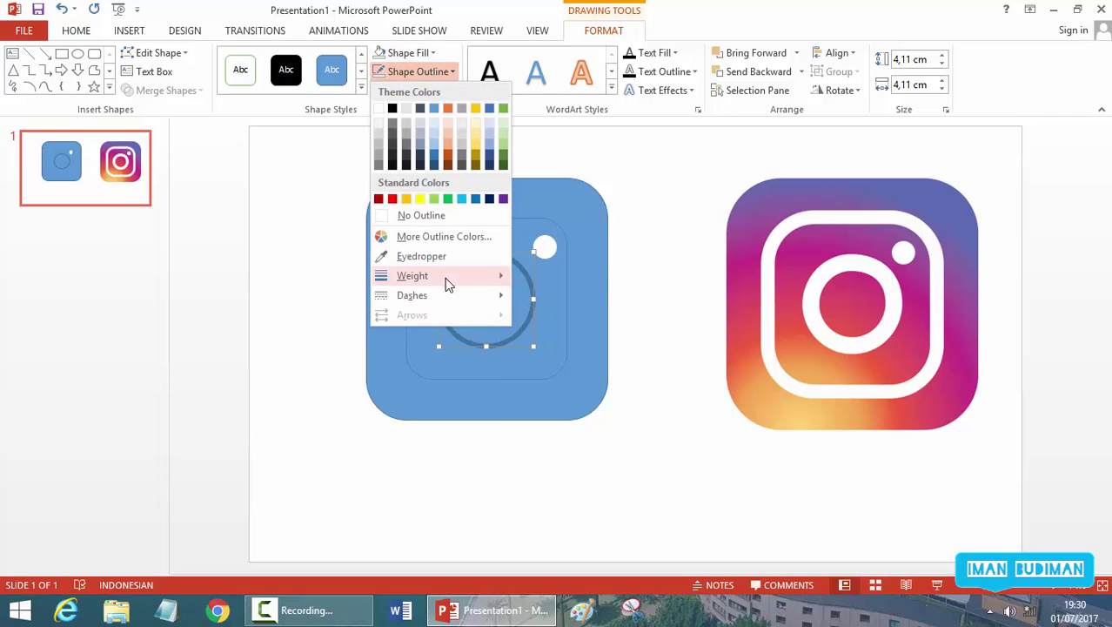
click(583, 441)
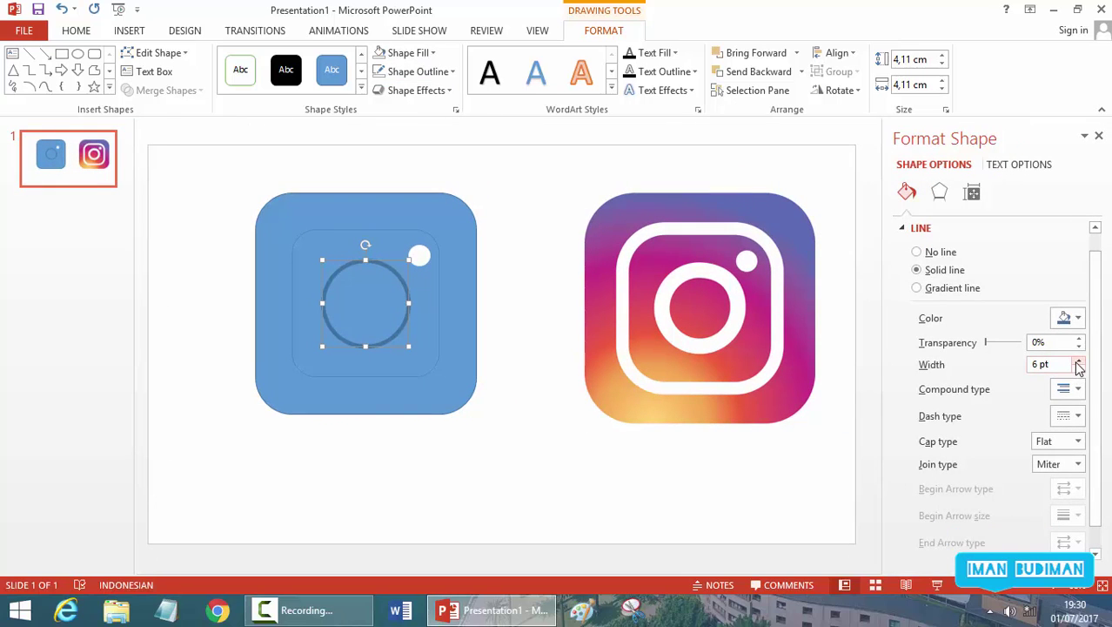
click(1034, 365)
text(10)
key(Return)
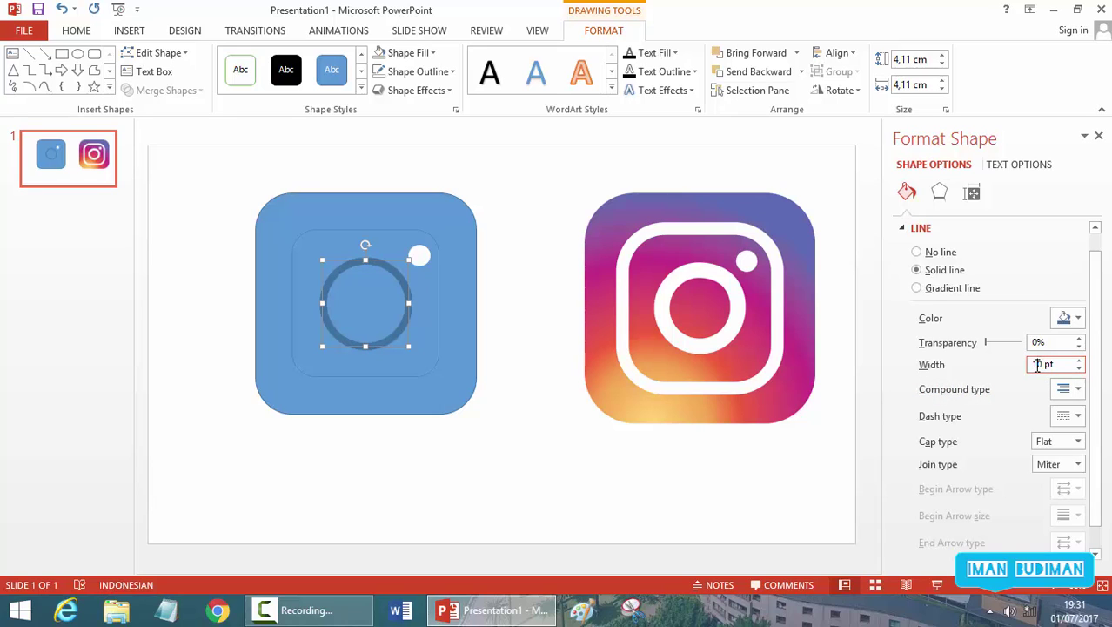
text(2)
key(Return)
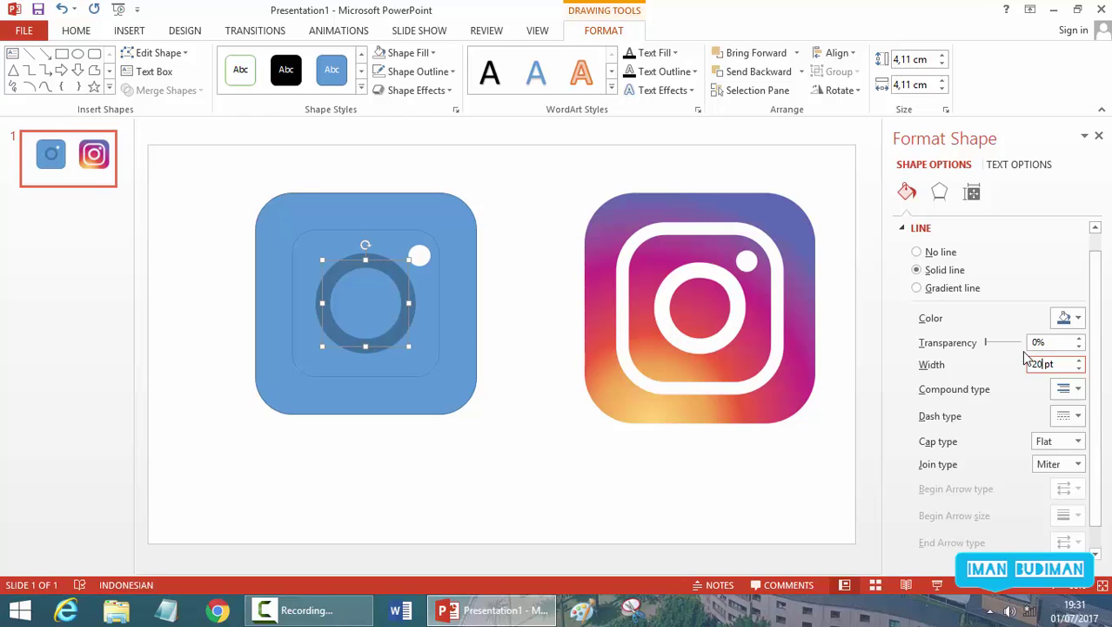
key(BackSpace)
text(5)
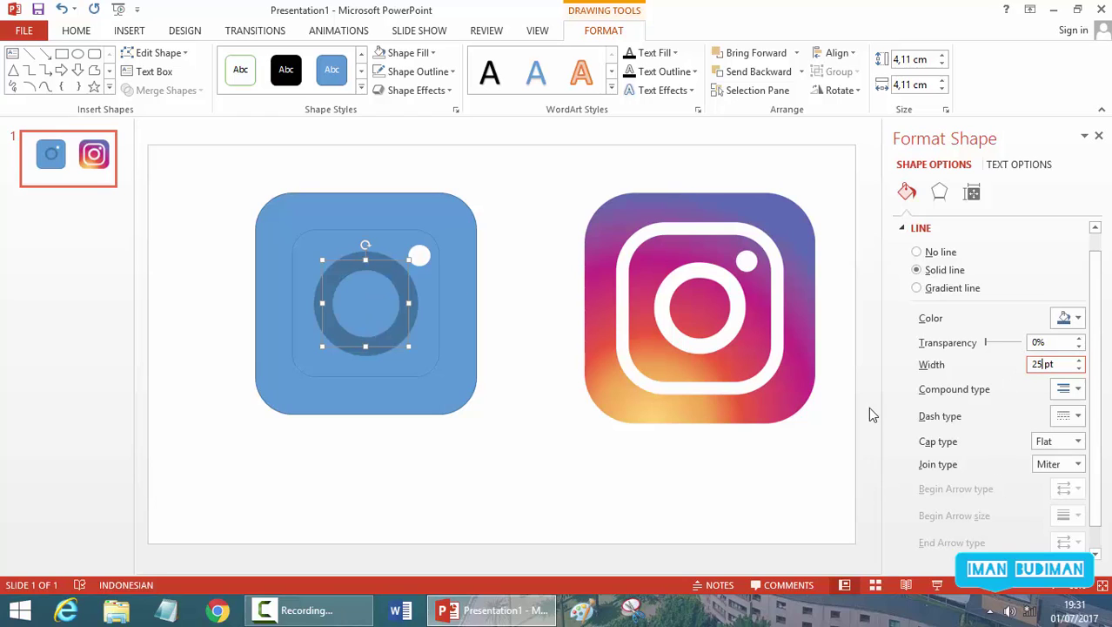
Close the formatting pane and make the ring's outline white
click(1098, 136)
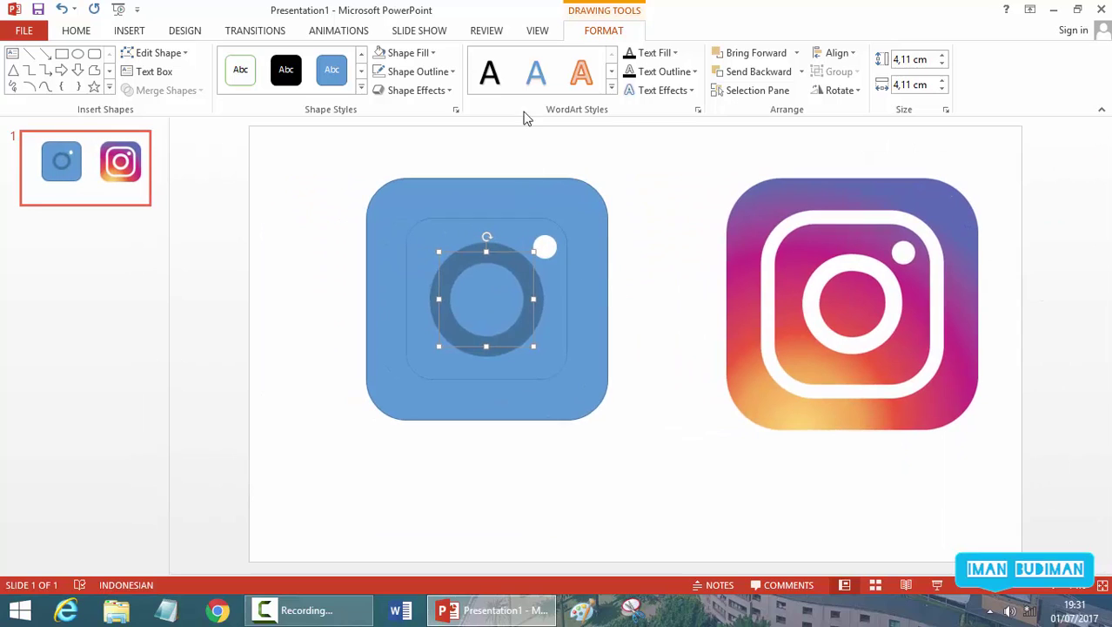
click(397, 74)
click(383, 106)
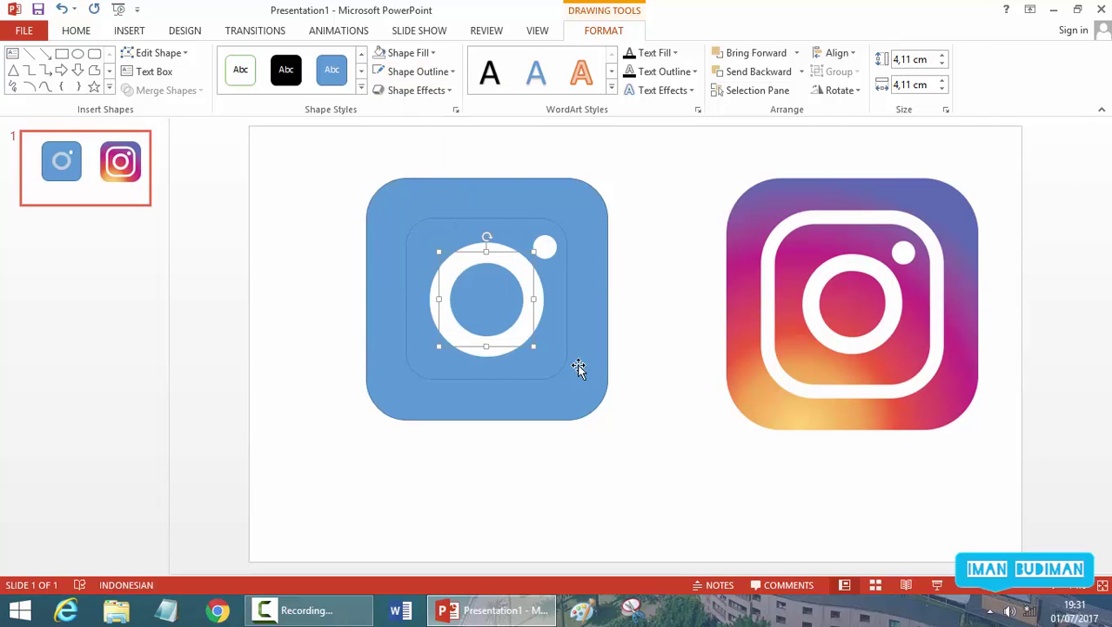
Review the ring, then select the inner camera picture and show its format commands
click(724, 416)
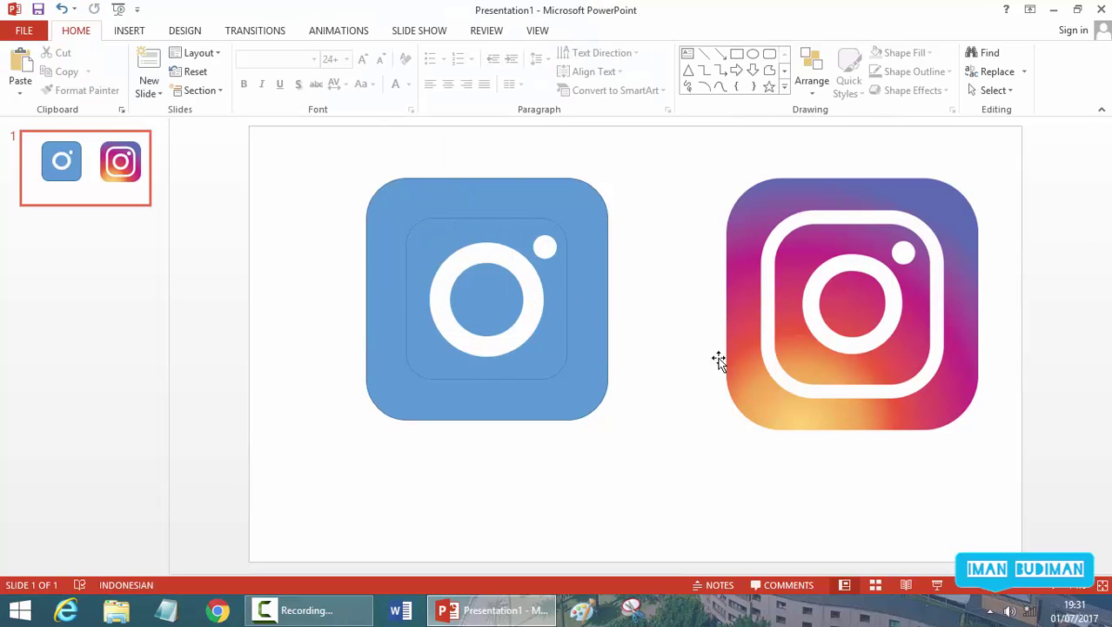
click(555, 354)
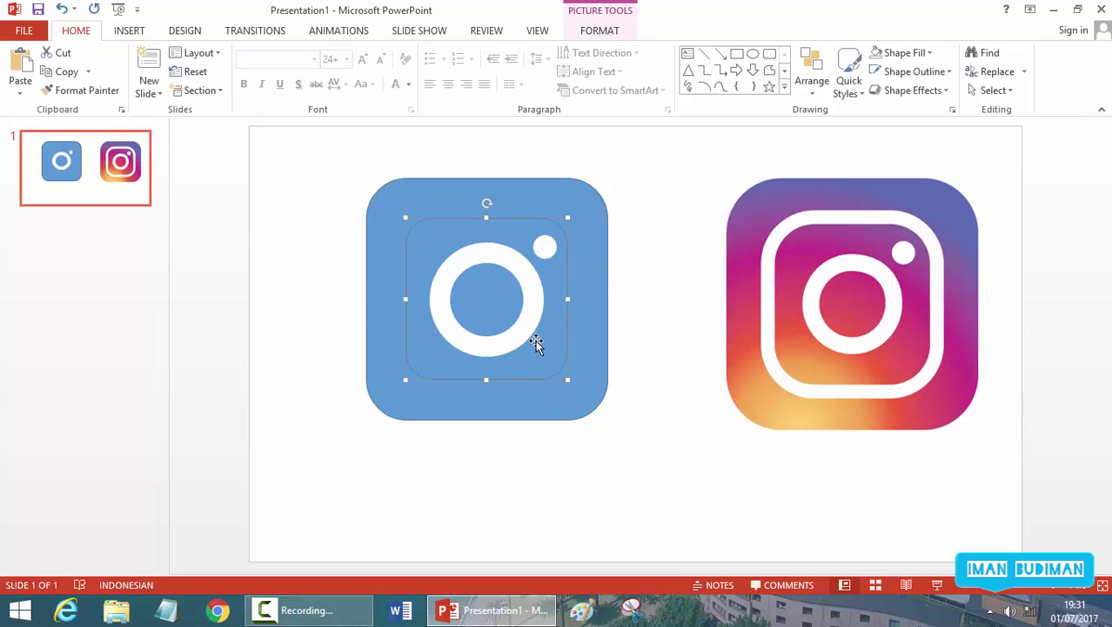
click(605, 33)
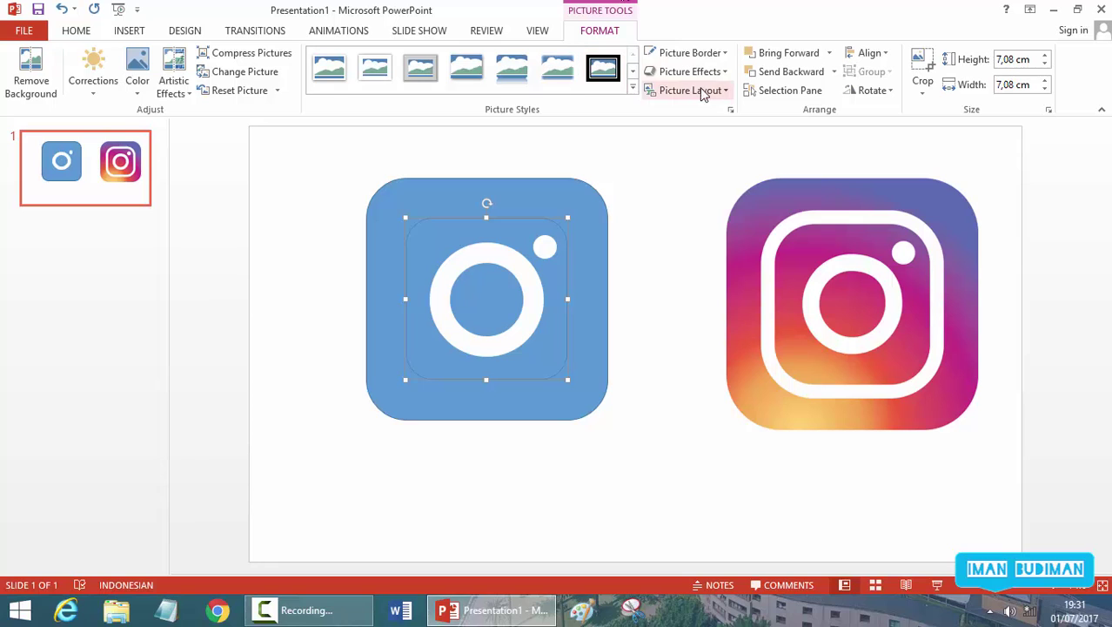
click(644, 194)
click(548, 357)
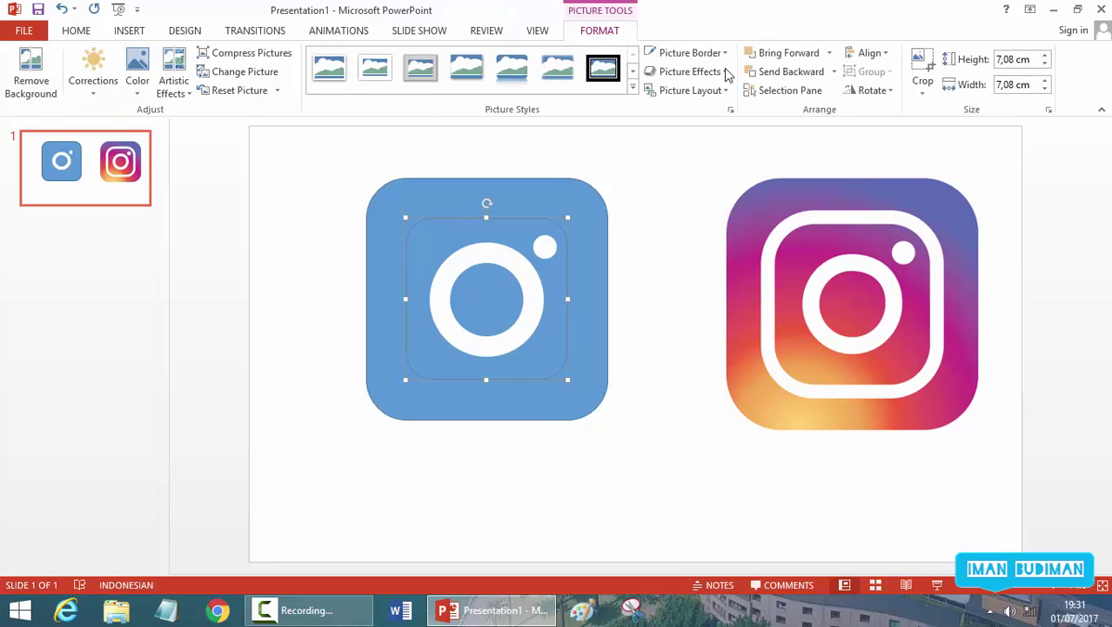
Collapse the ribbon, zoom out three steps to see the whole slide, and re-pin the ribbon
double_click(599, 30)
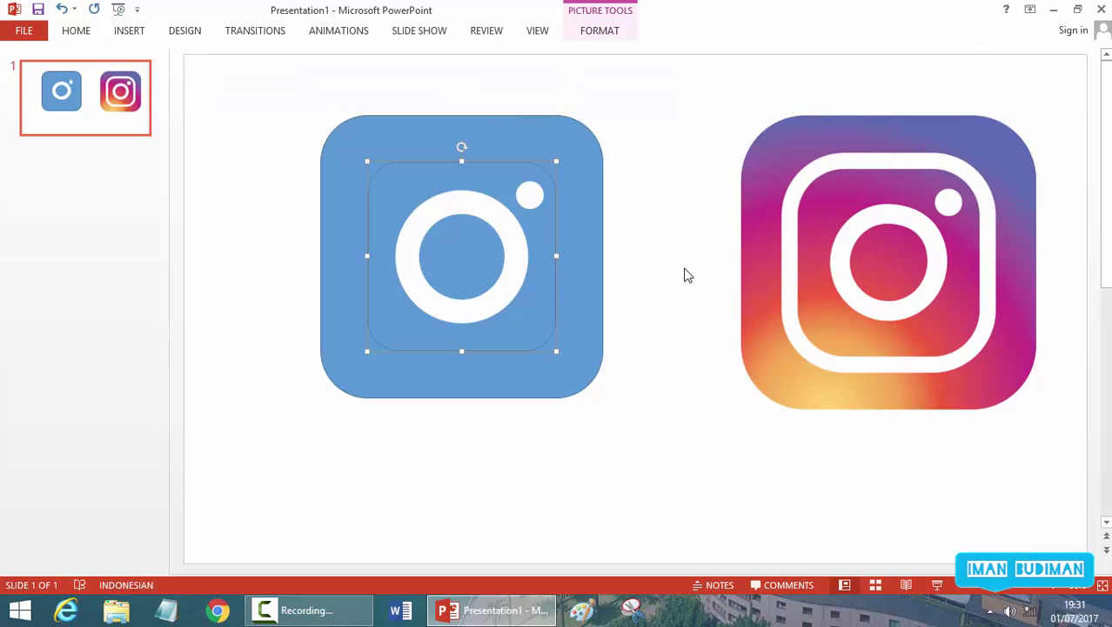
click(960, 591)
click(960, 592)
click(960, 592)
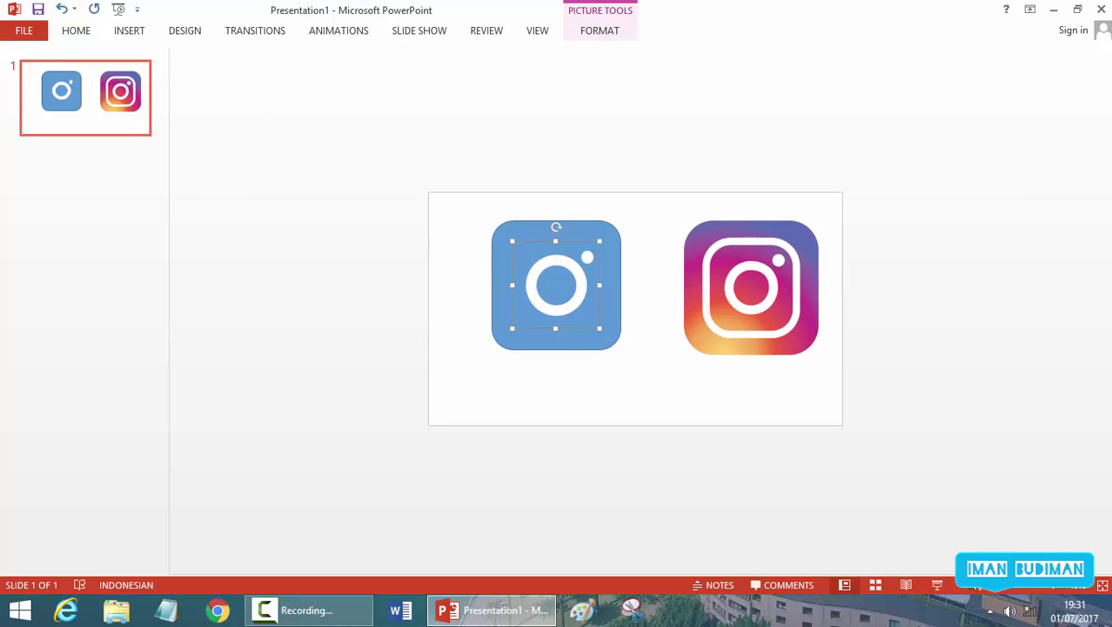
click(606, 39)
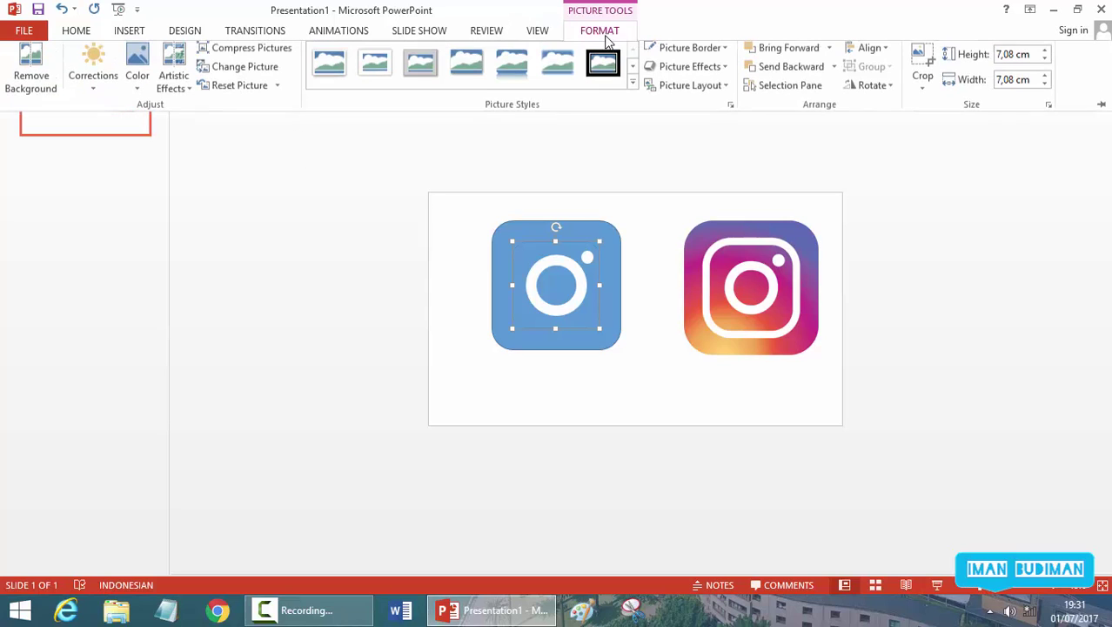
click(1101, 109)
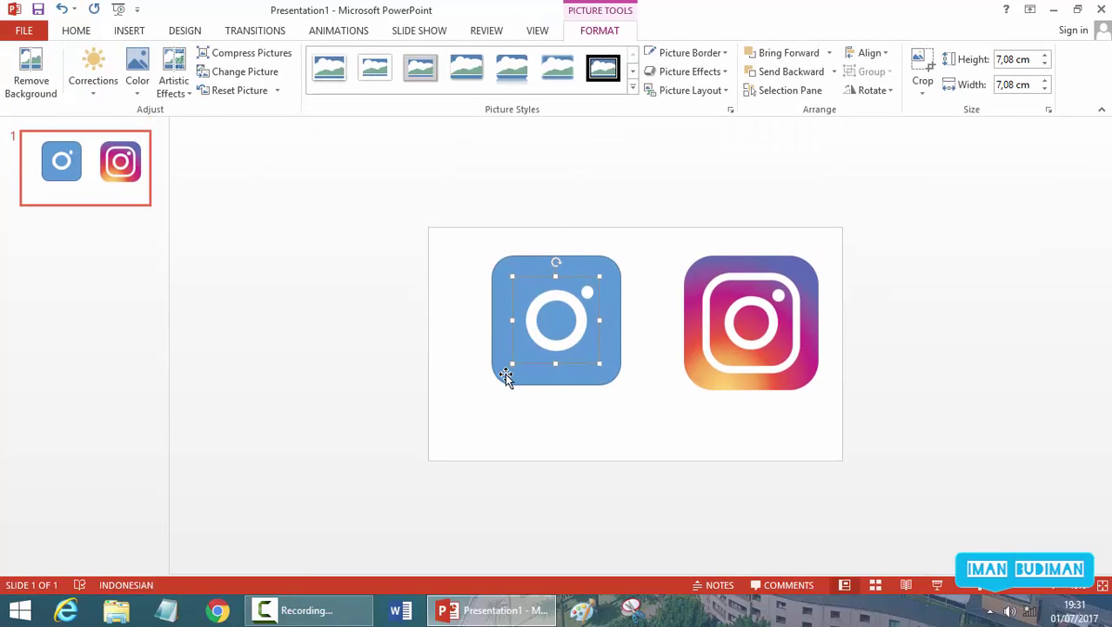
Check the selection of the blue square and camera picture, then switch to Insert
click(505, 373)
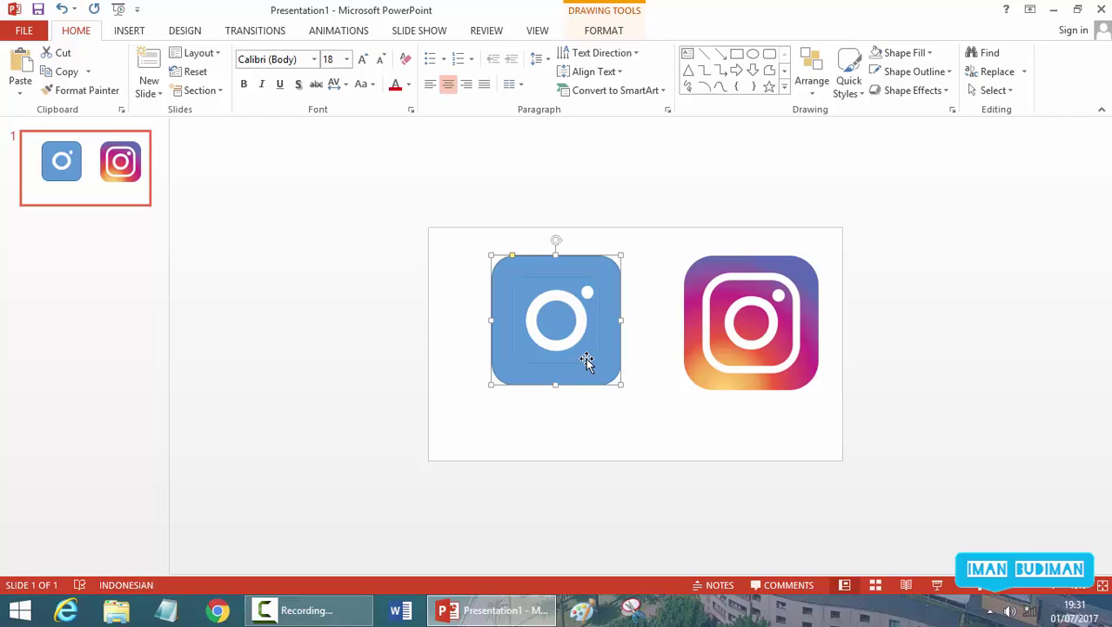
click(590, 360)
click(614, 364)
click(596, 357)
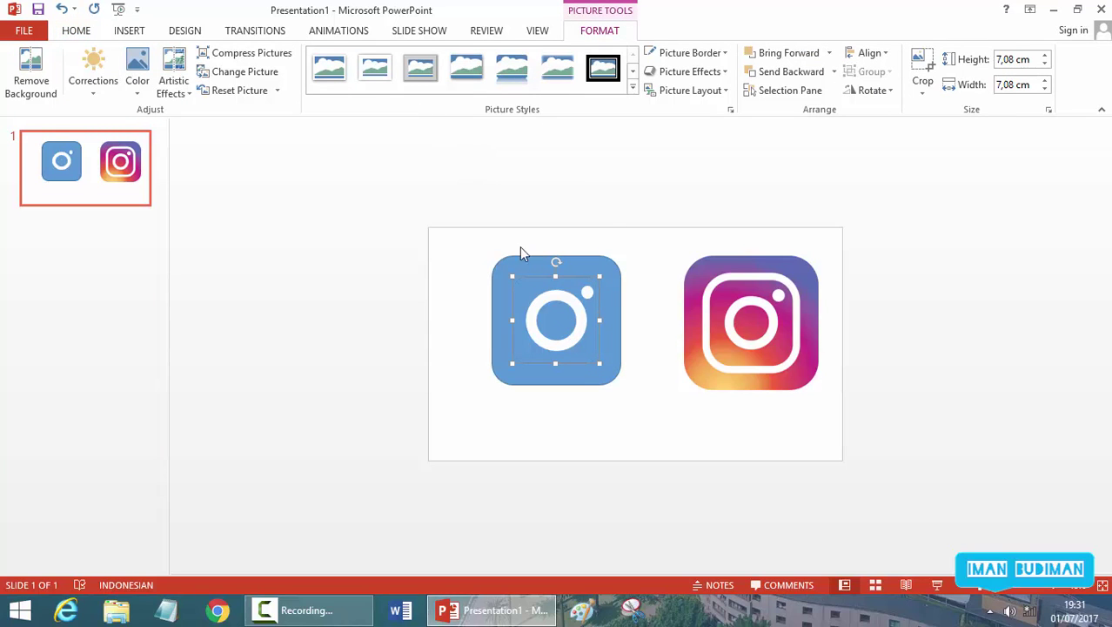
key(Escape)
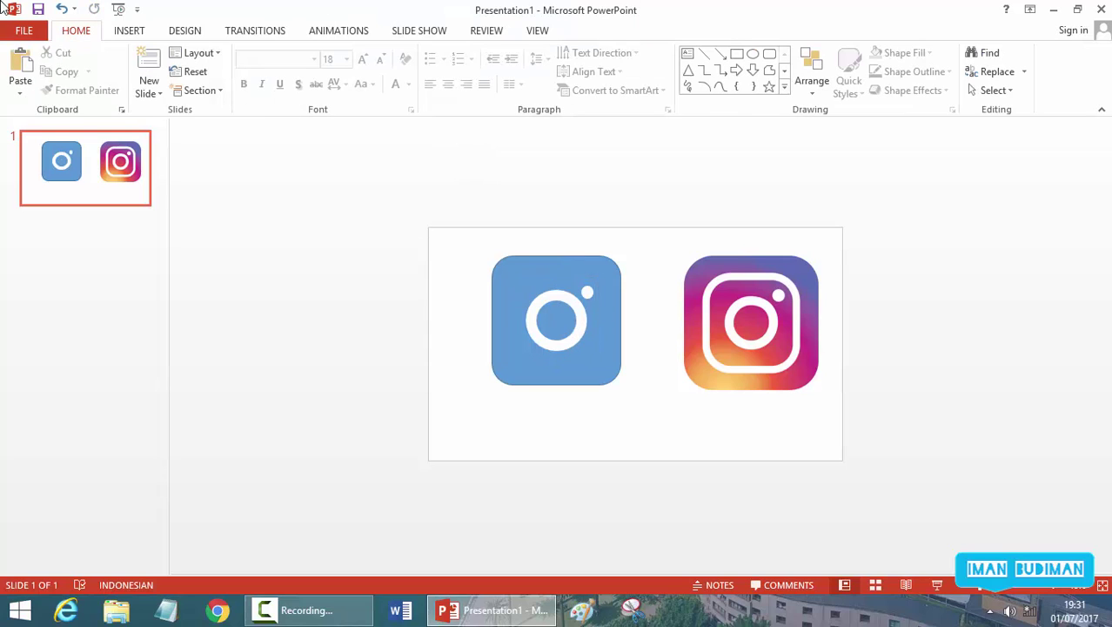
click(129, 30)
Draw a new rounded rectangle over the camera icon and send it to the back
click(277, 65)
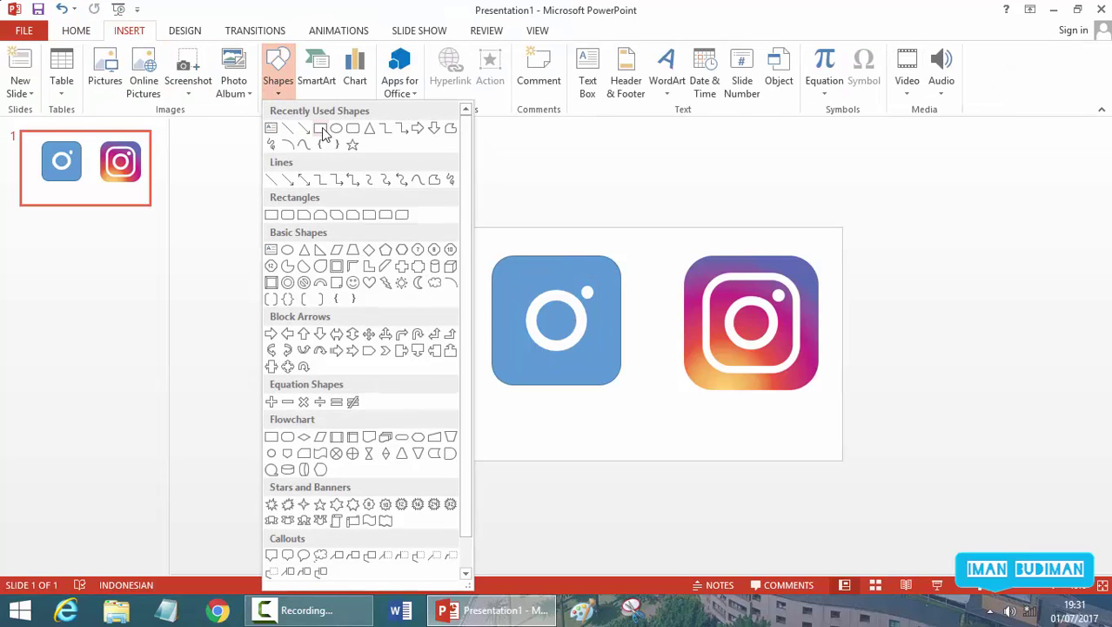
click(352, 130)
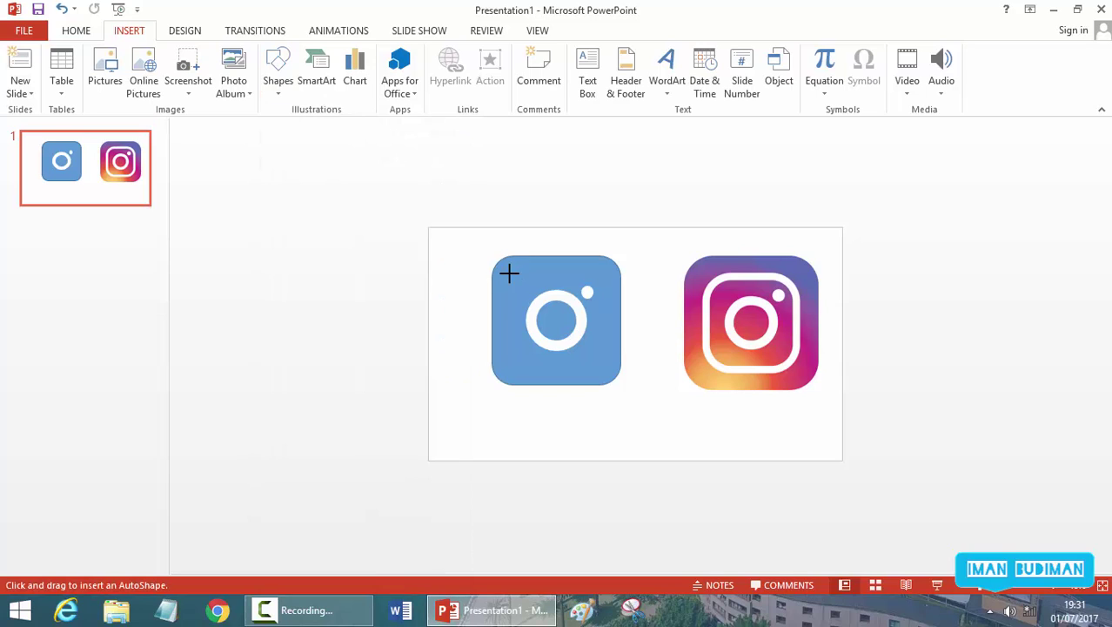
drag(509, 273, 587, 367)
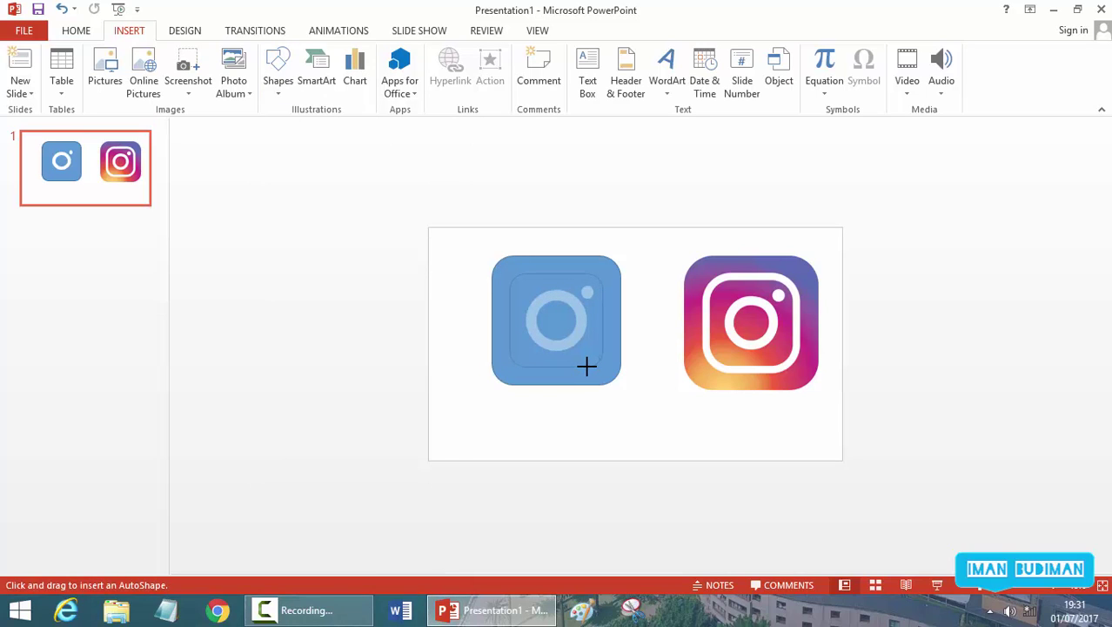
drag(586, 366, 587, 367)
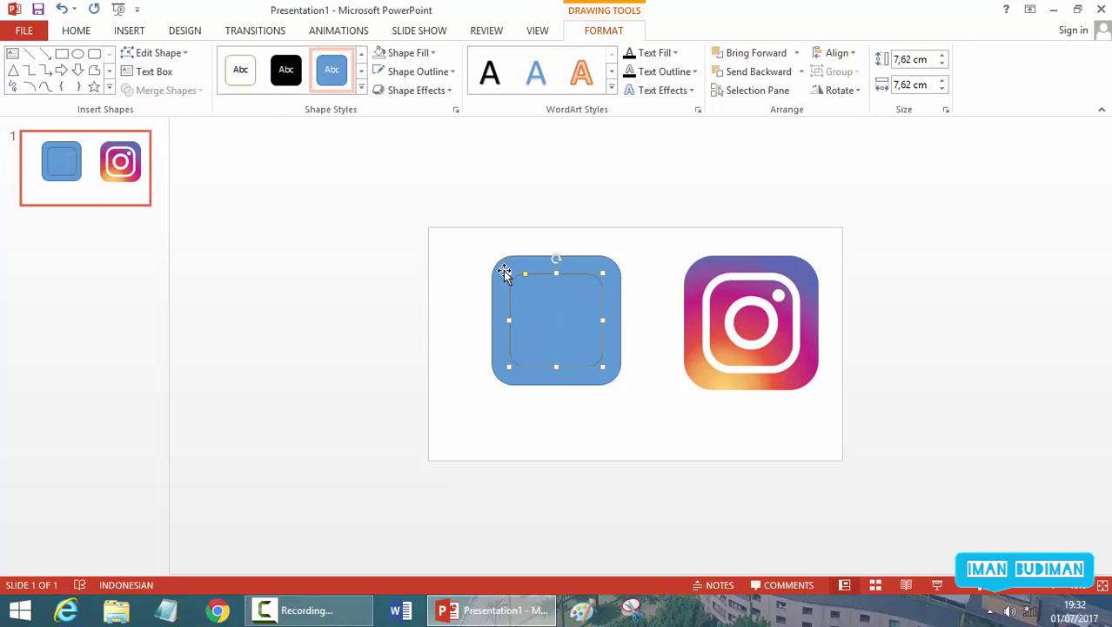
right_click(546, 306)
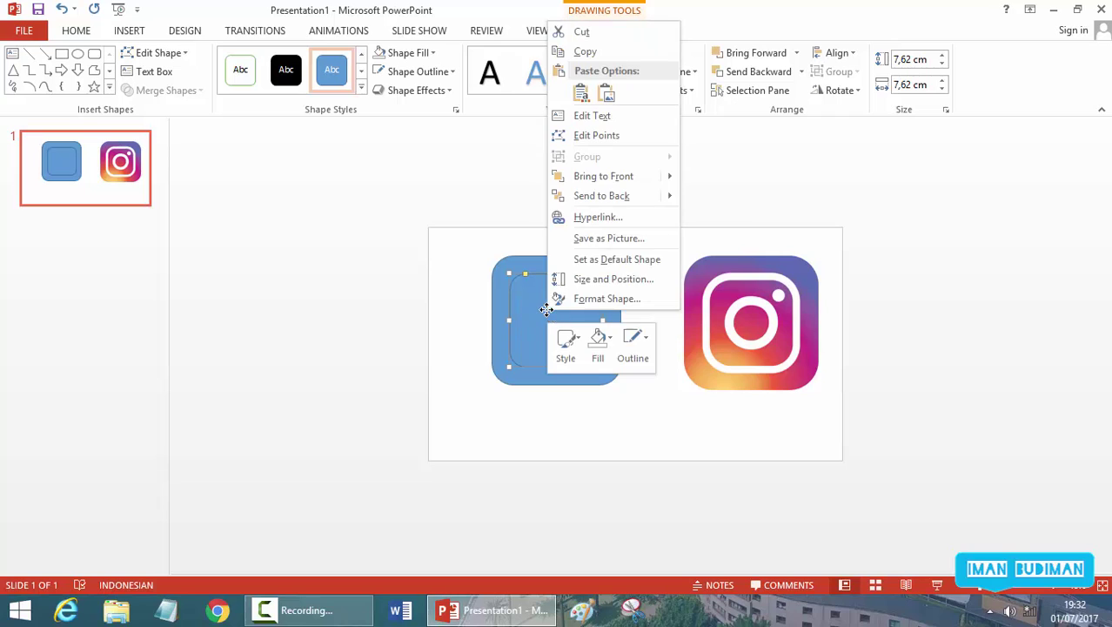
click(599, 198)
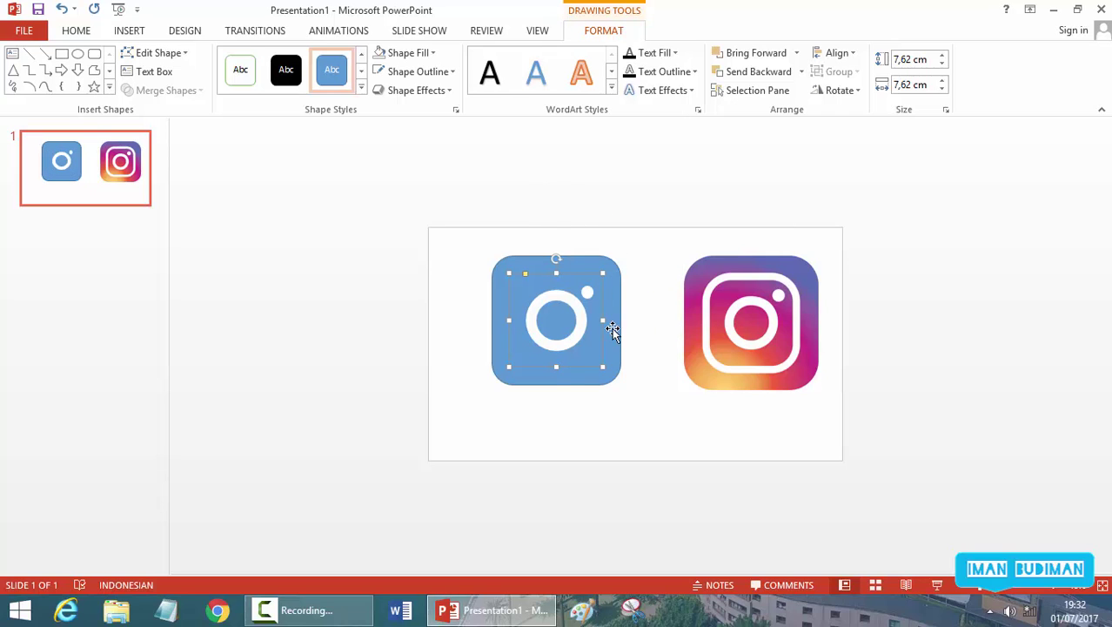
Send the larger blue square to the back and select the smaller inner square
right_click(612, 327)
click(641, 377)
right_click(581, 366)
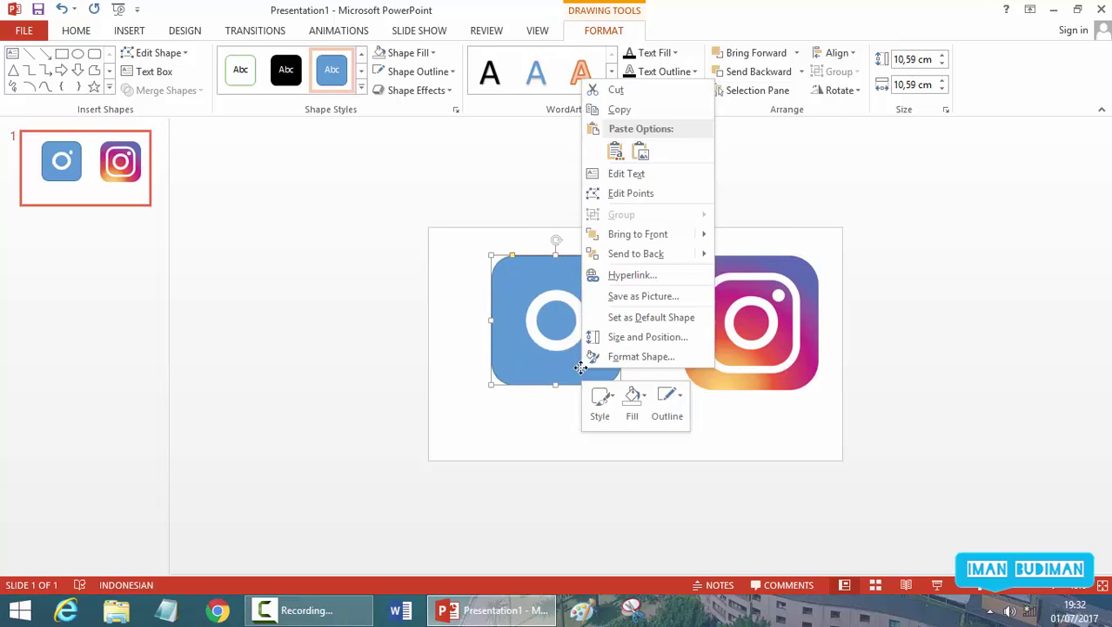
click(641, 253)
click(640, 374)
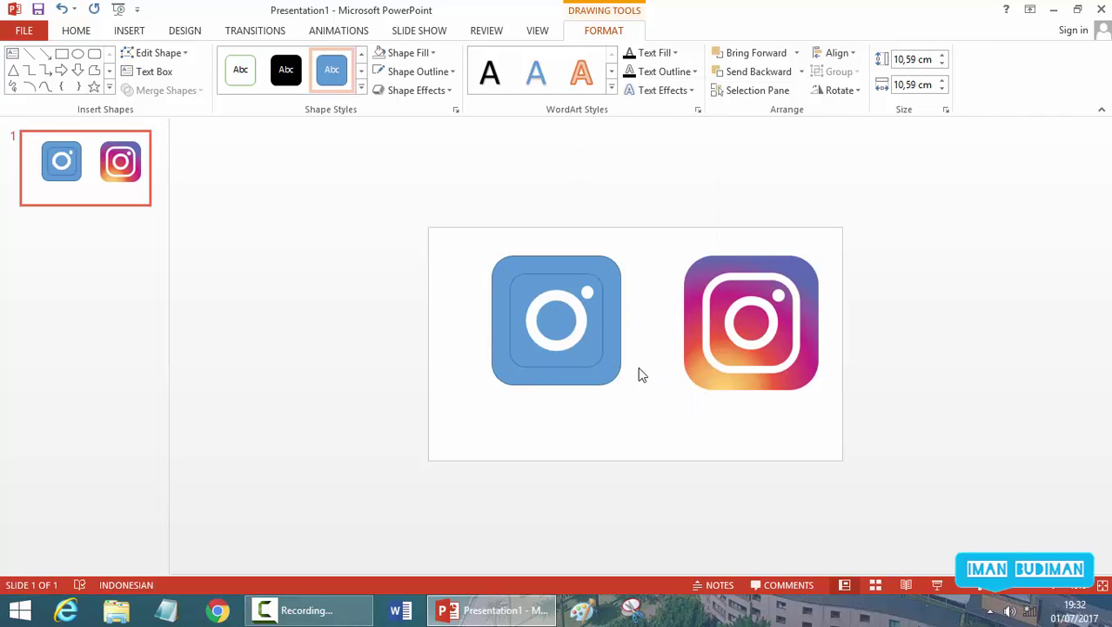
click(583, 359)
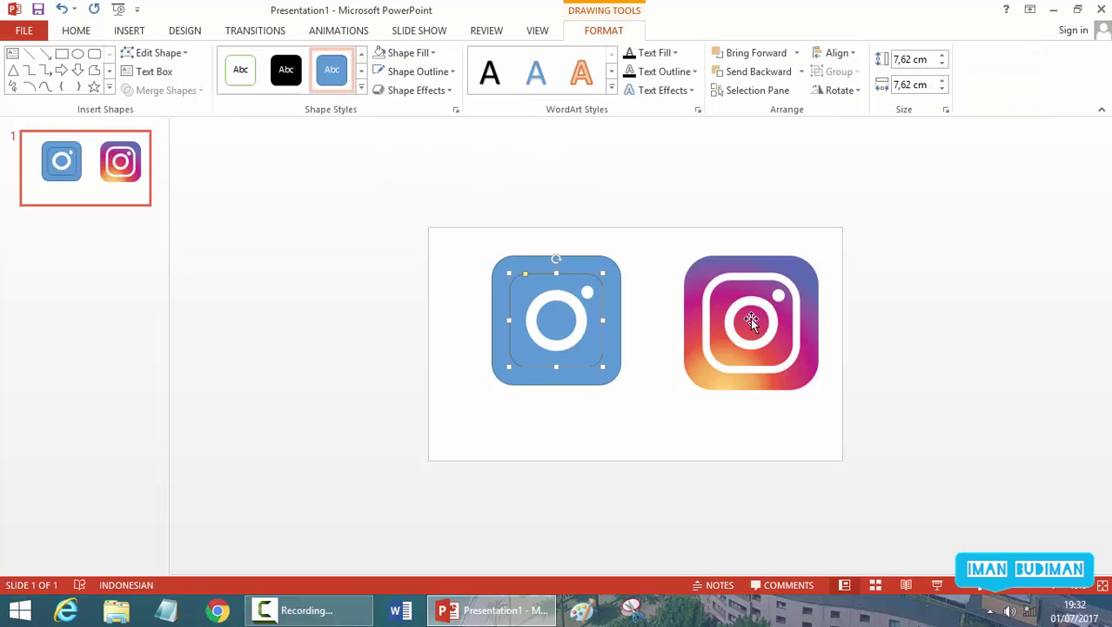
Give the inner rounded square no fill and a white outline 15 pt wide
click(422, 53)
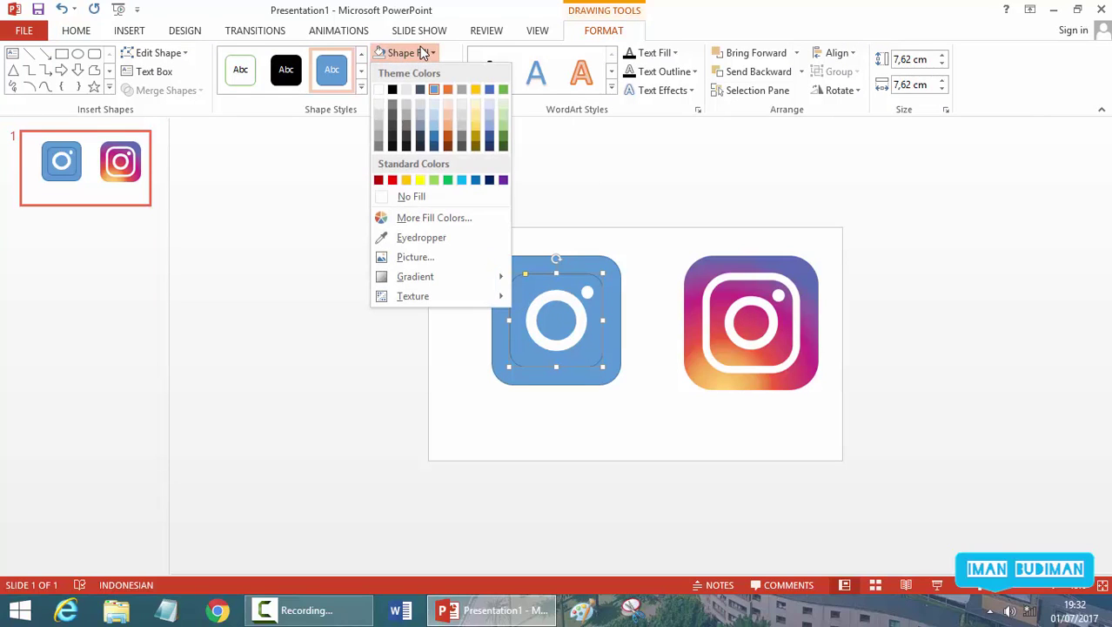
click(416, 198)
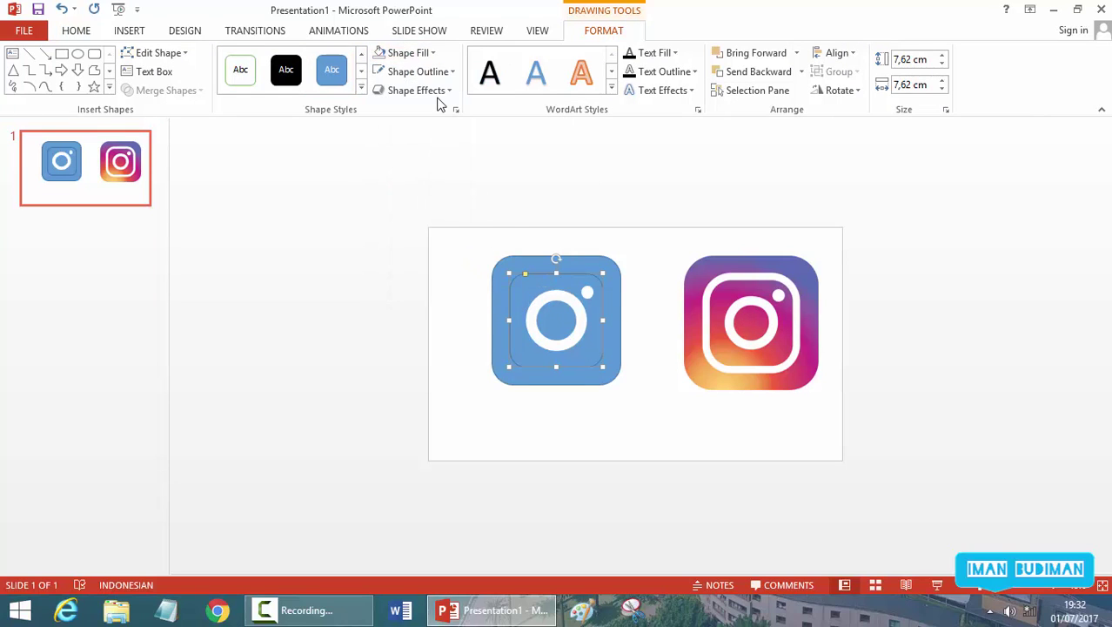
click(428, 74)
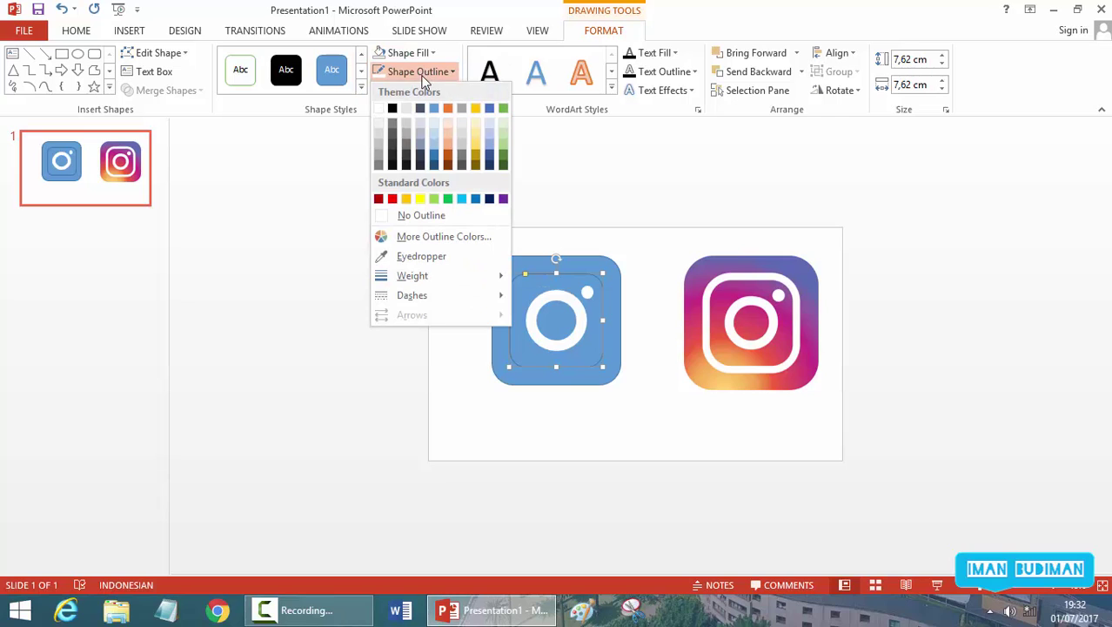
click(378, 108)
click(418, 73)
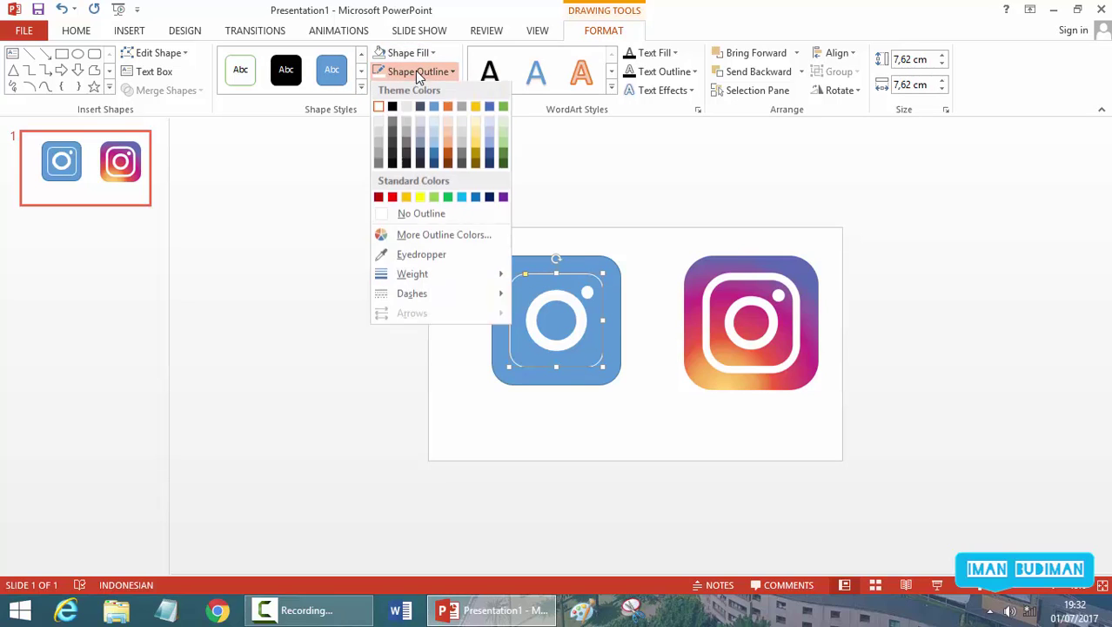
click(548, 438)
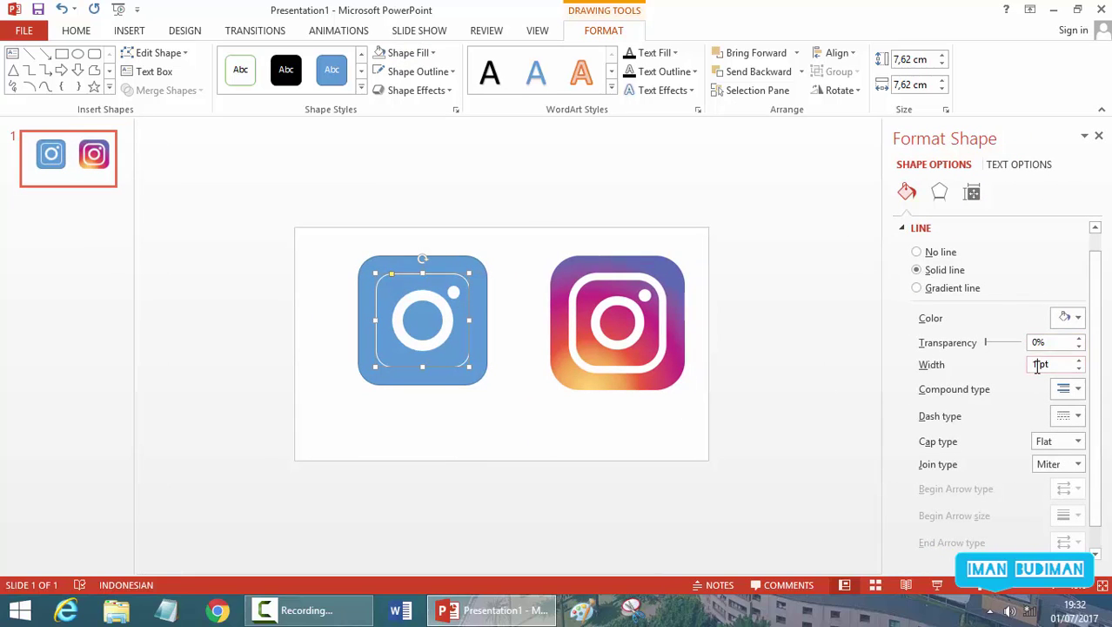
click(1038, 366)
text(5)
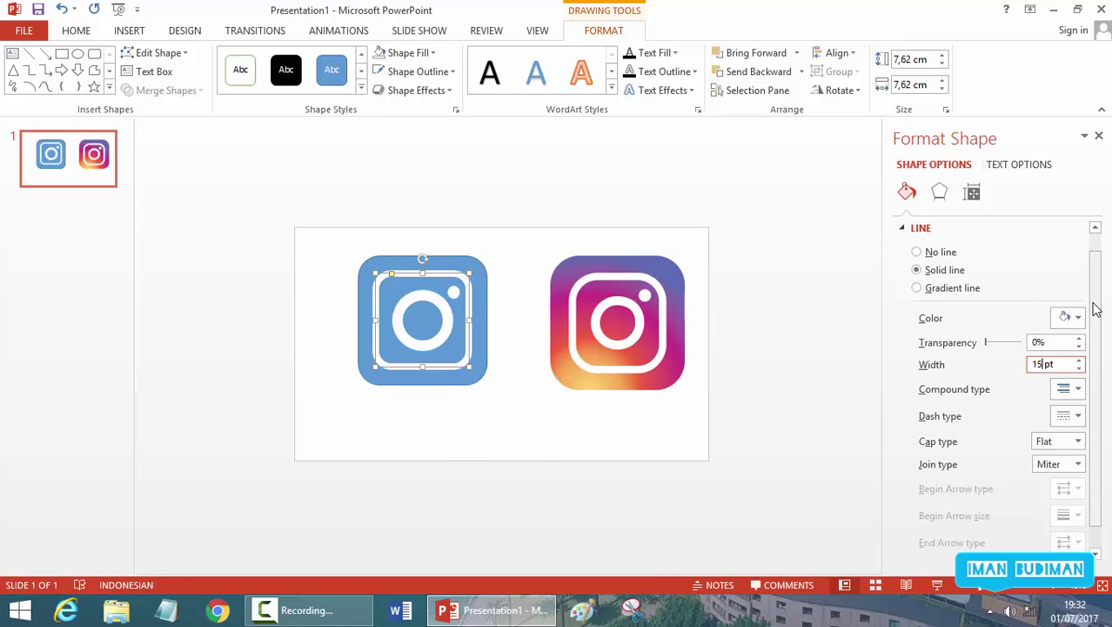
click(546, 406)
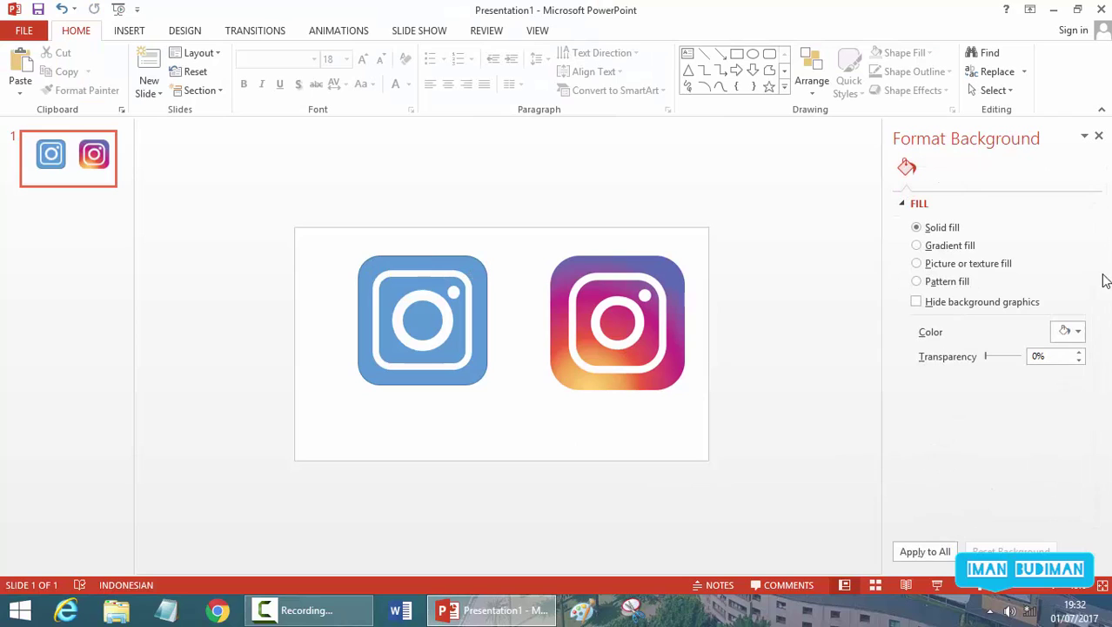
click(1099, 139)
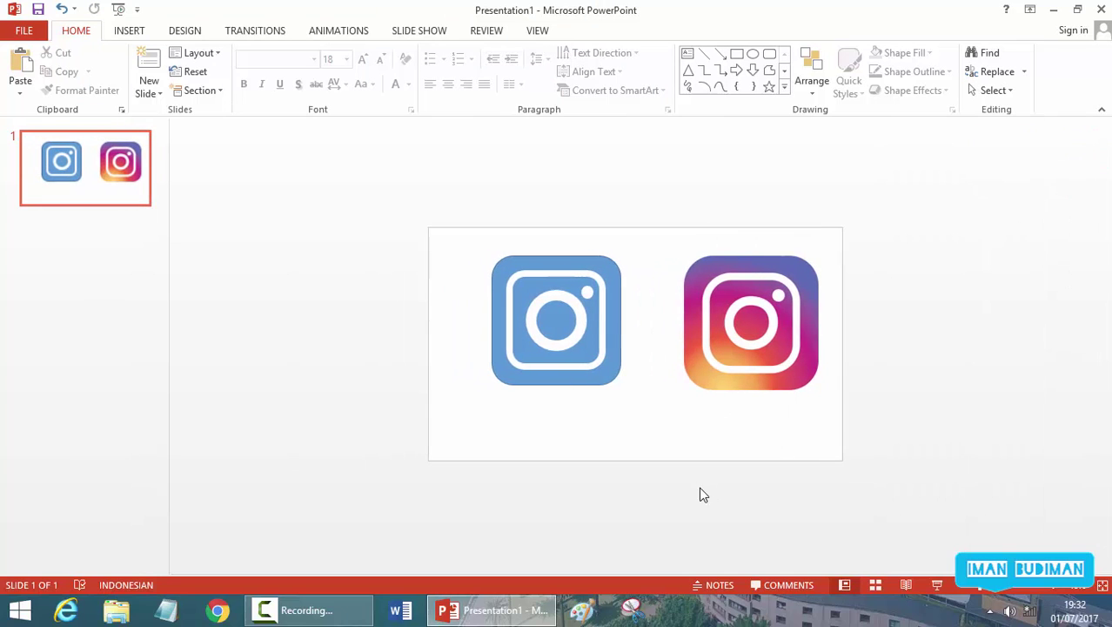
Remove the outline from the outer blue rounded square
click(619, 375)
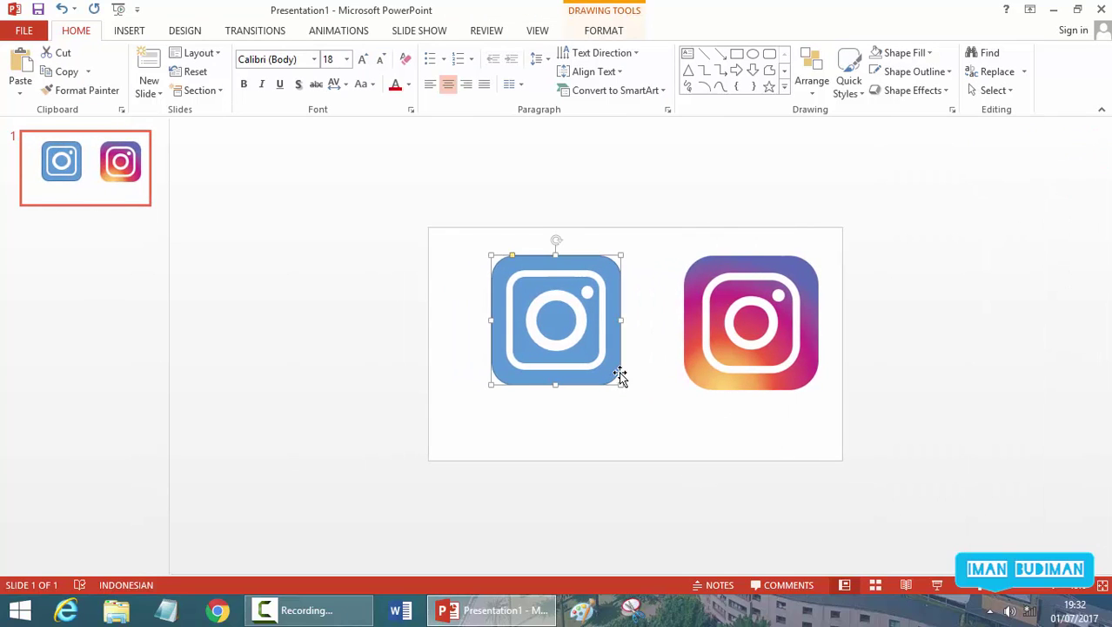
click(602, 30)
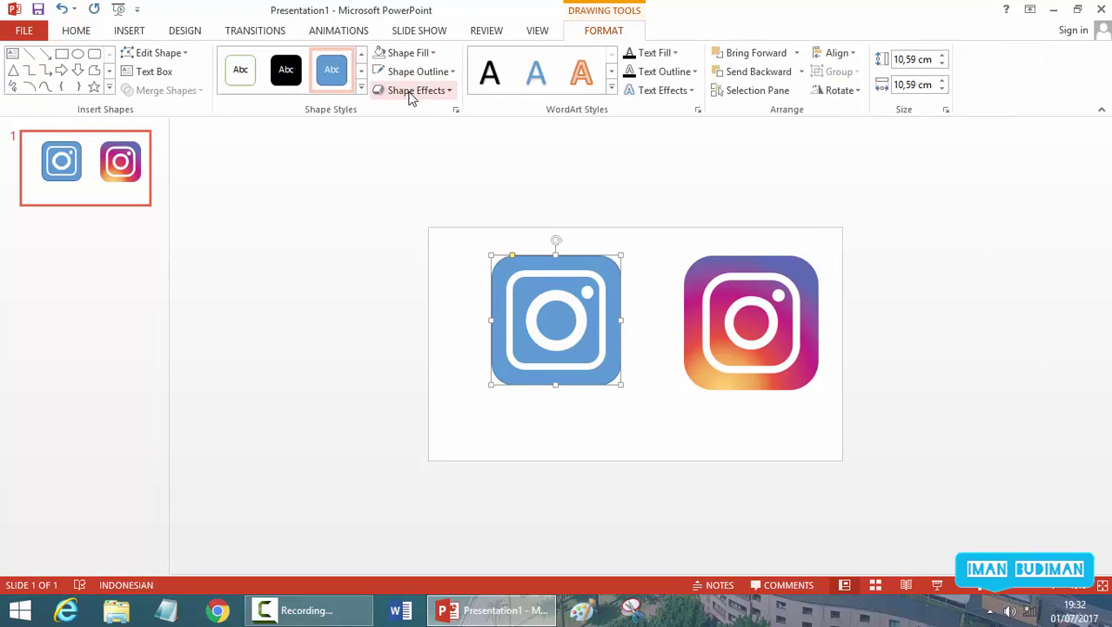
click(418, 72)
click(428, 216)
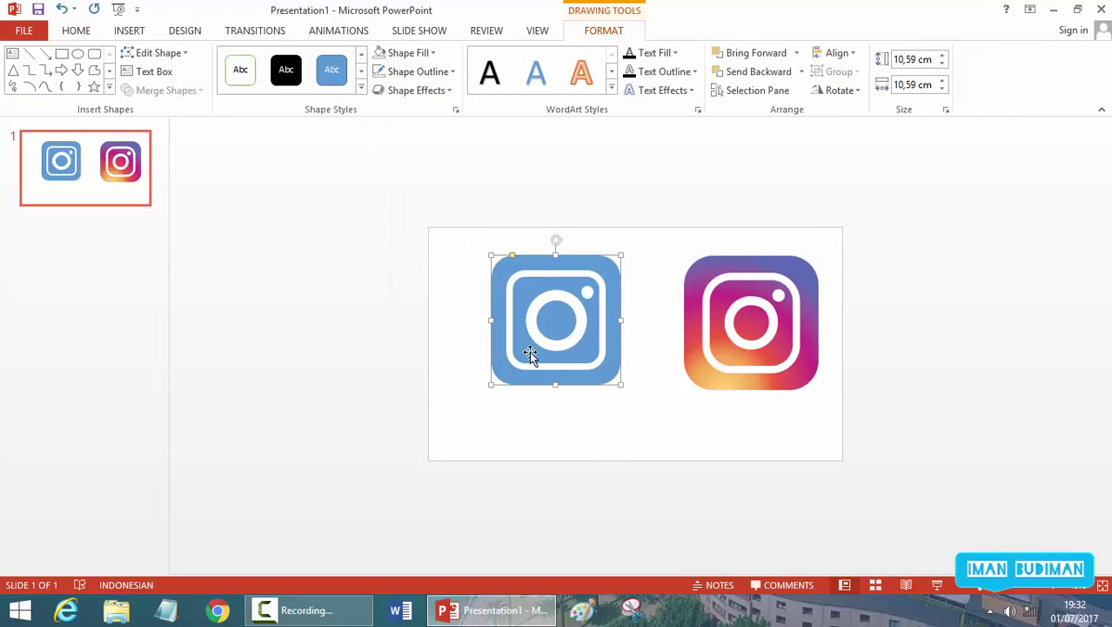
click(620, 417)
click(606, 374)
Switch the outer square's fill to a linear gradient and open the first stop's colour choices
right_click(606, 375)
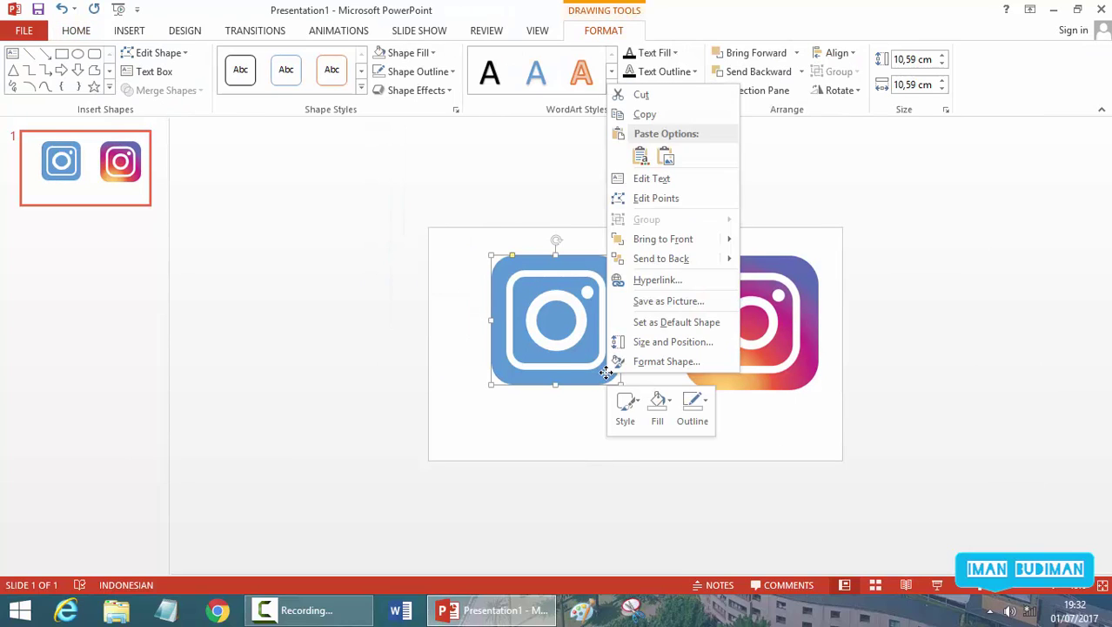
click(587, 387)
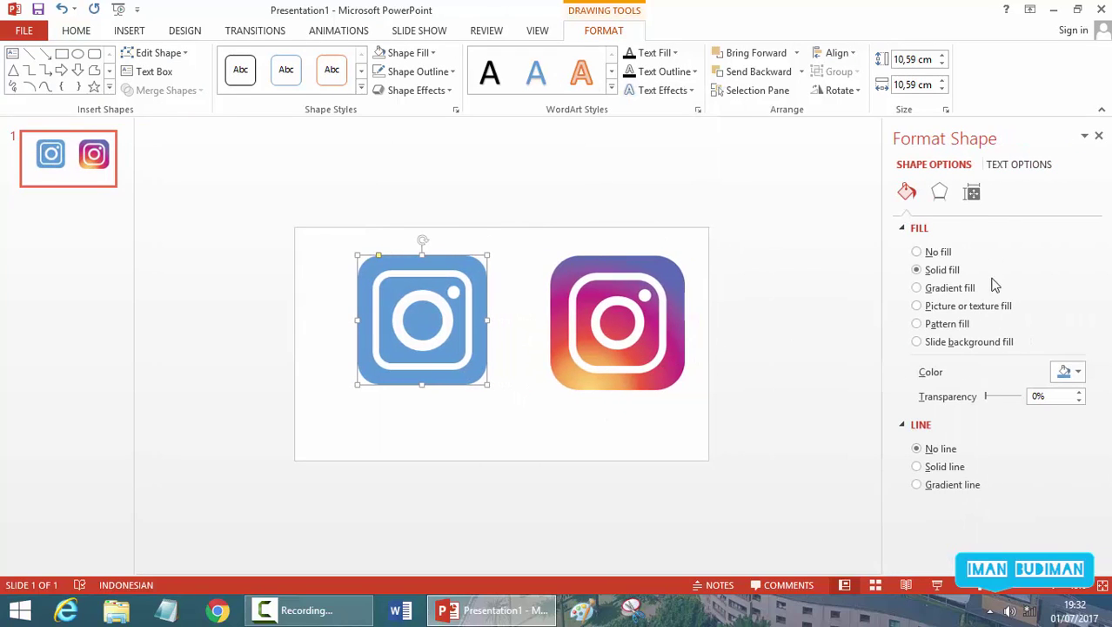
click(962, 293)
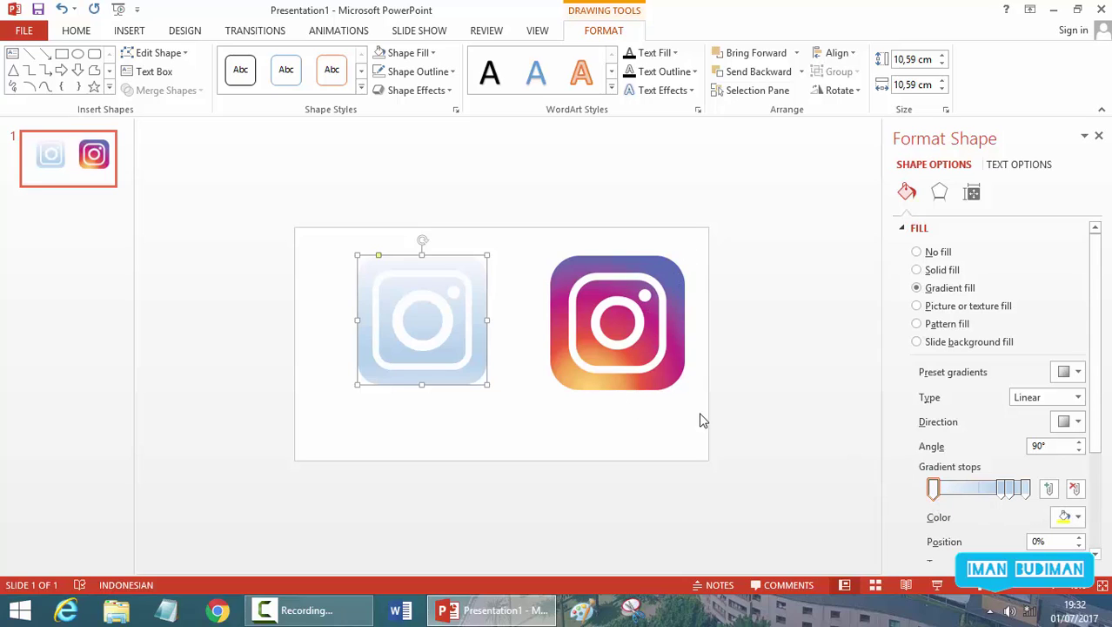
click(934, 490)
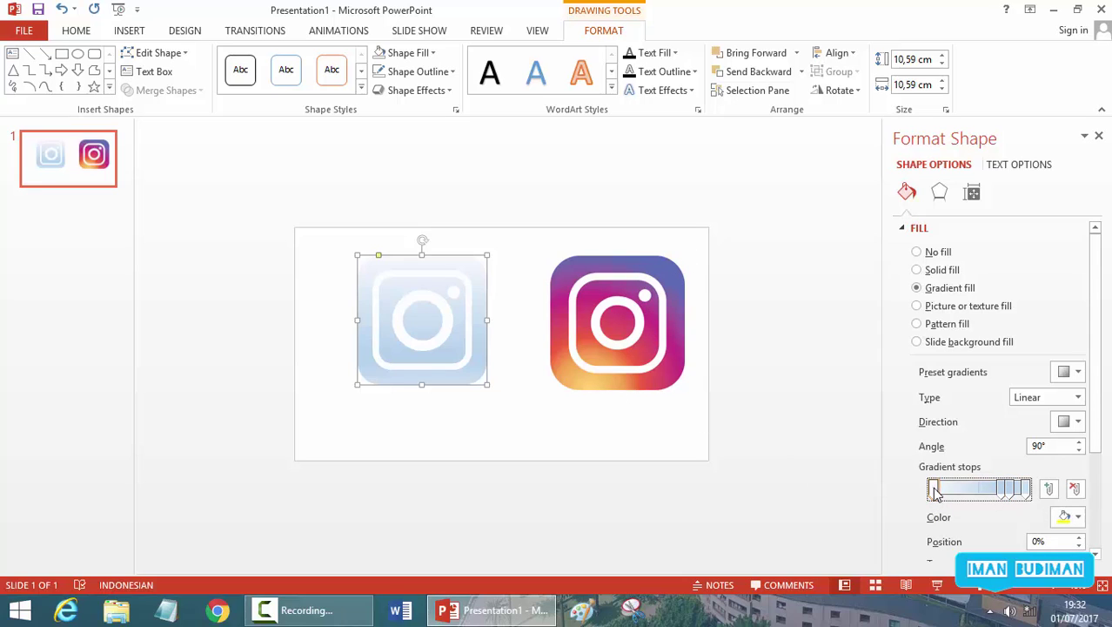
click(1071, 518)
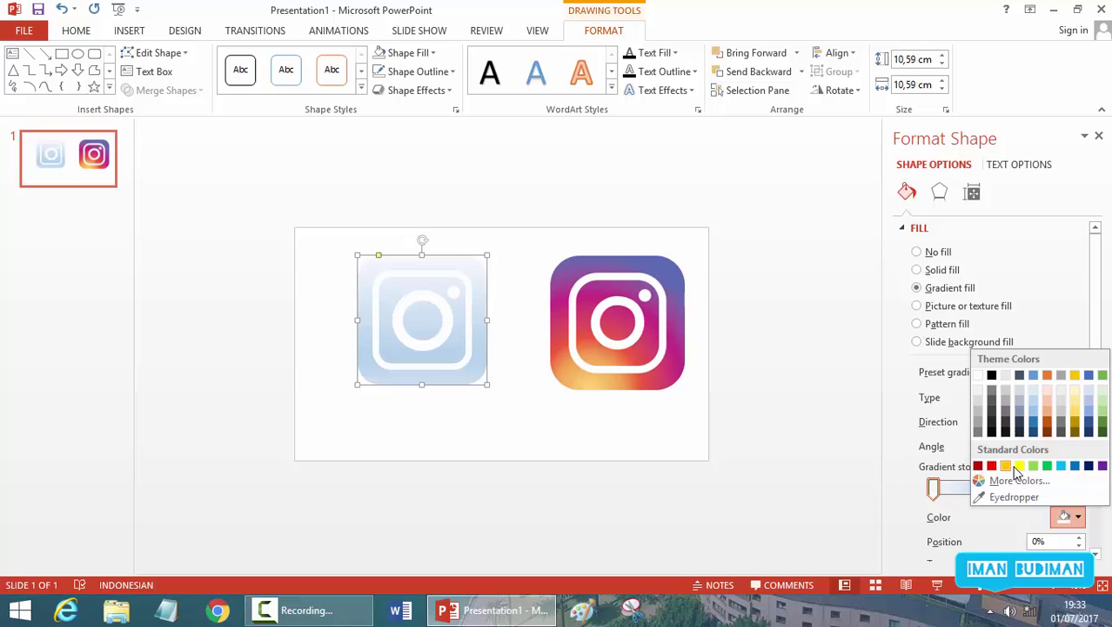
Set the gradient's first stop to a custom orange, RGB 252, 180, 36
click(1006, 480)
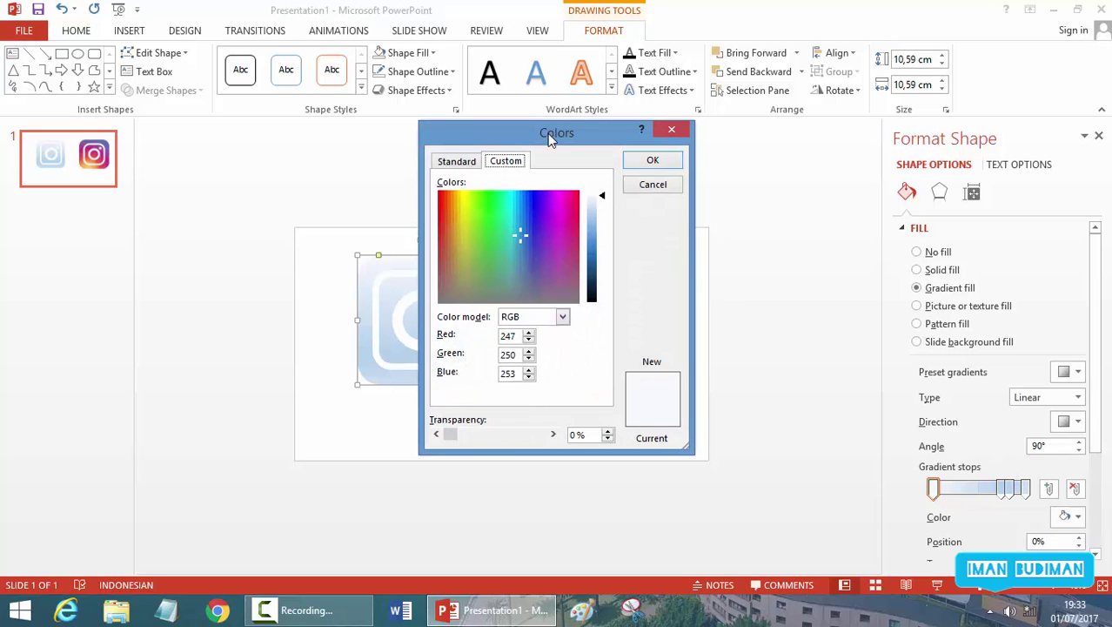
drag(548, 134, 789, 157)
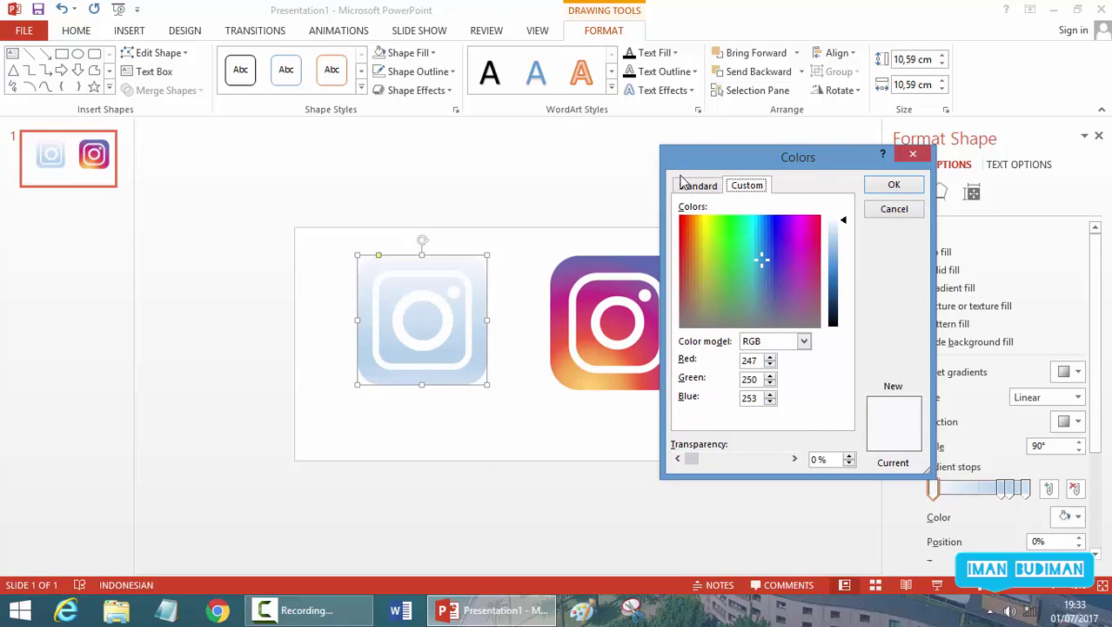
click(698, 186)
click(747, 185)
click(743, 259)
mouse_move(742, 260)
mouse_down()
mouse_move(694, 248)
mouse_move(689, 226)
mouse_move(693, 252)
mouse_up()
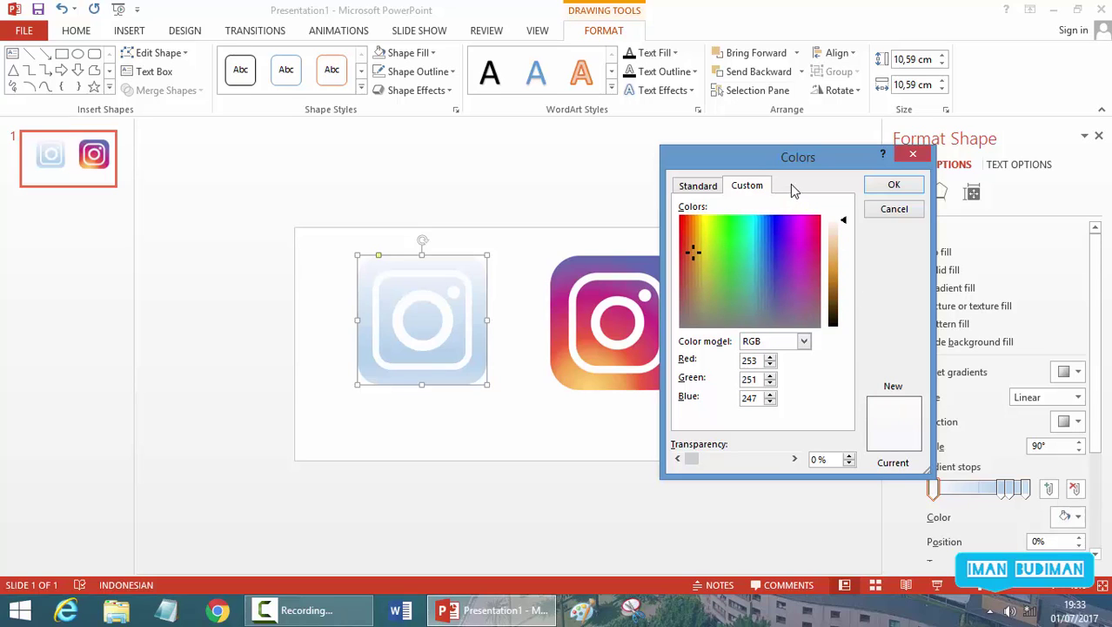
drag(773, 165, 839, 137)
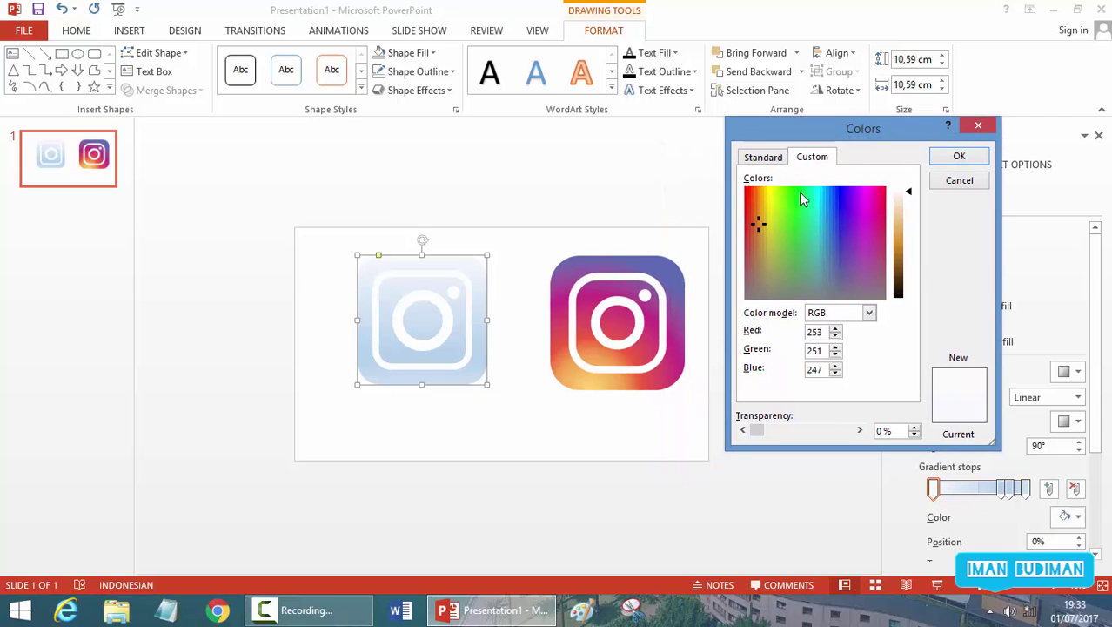
drag(760, 217, 761, 194)
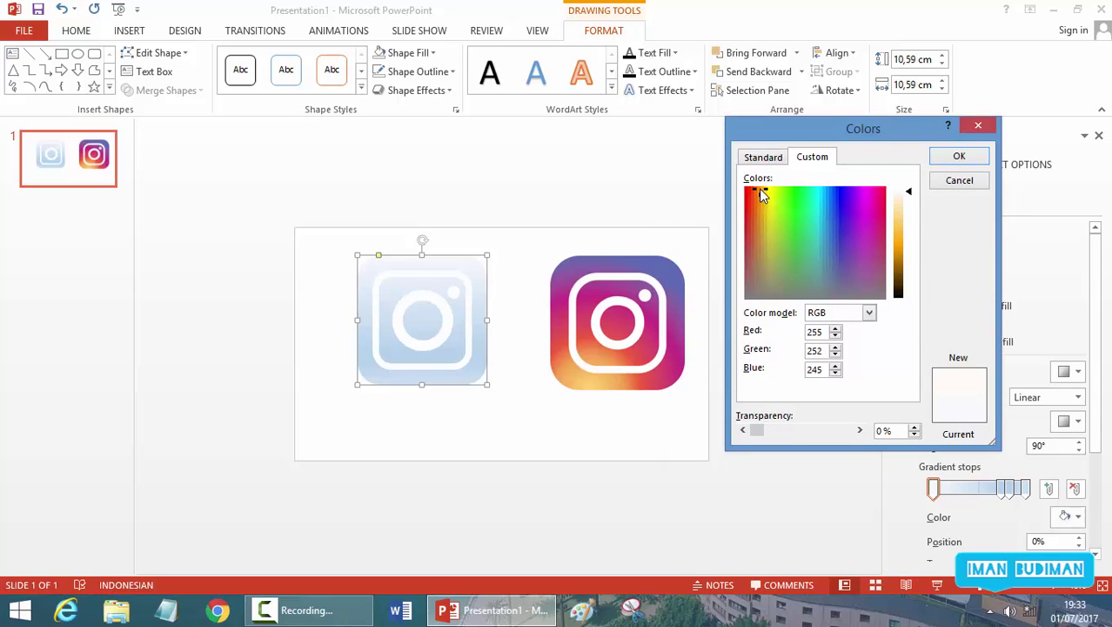
drag(910, 195, 905, 244)
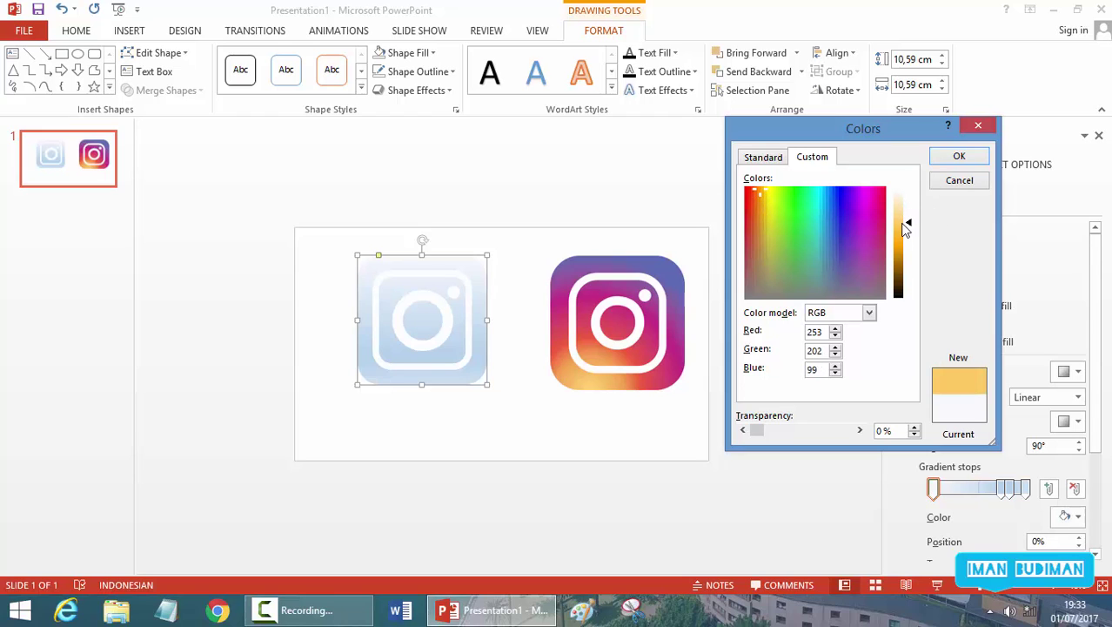
click(959, 157)
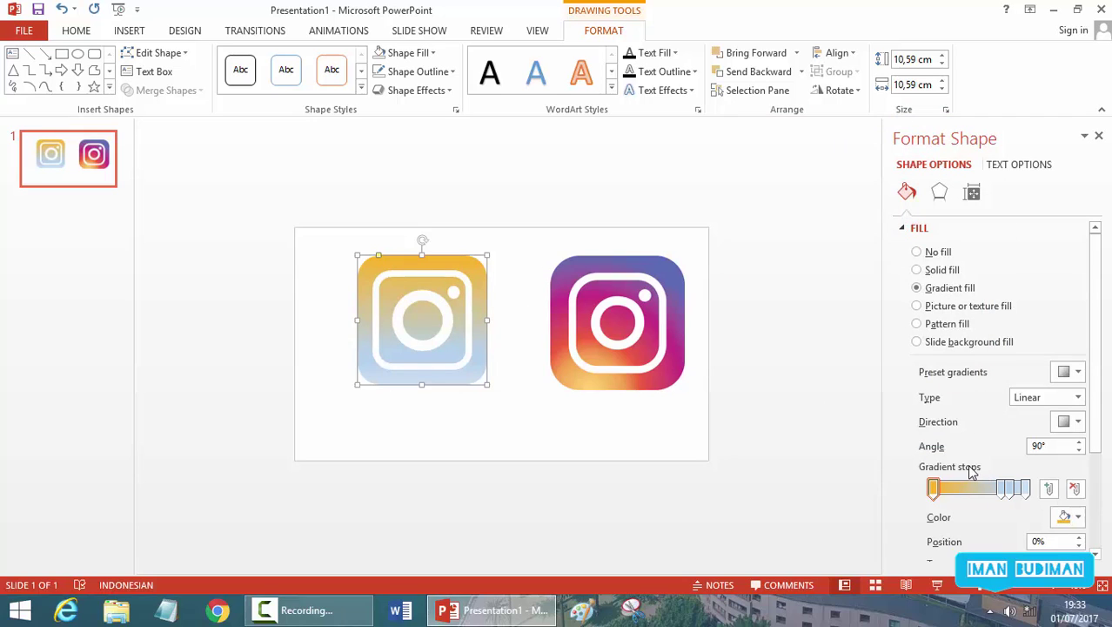
Eyedrop orange from the original logo into the gradient's first stop
click(1004, 488)
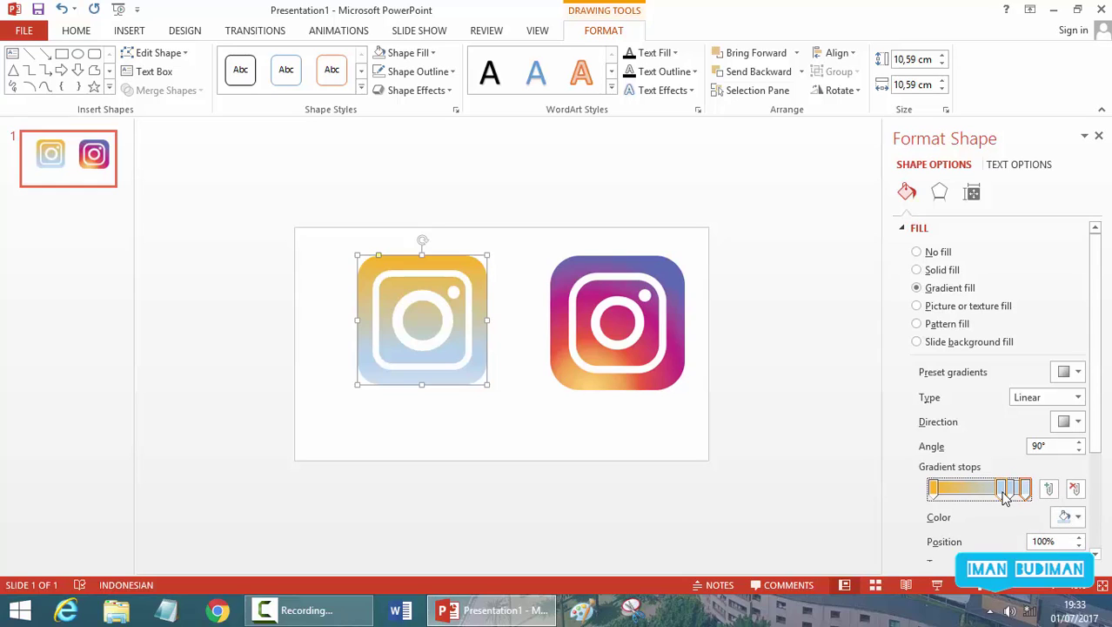
click(1003, 488)
click(1064, 517)
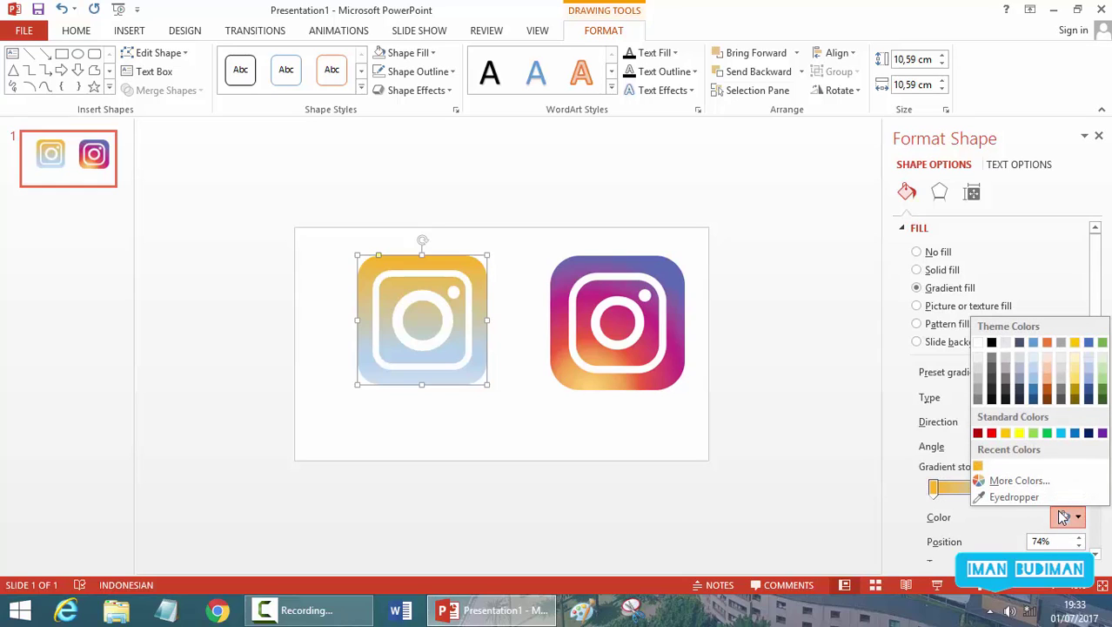
click(1064, 517)
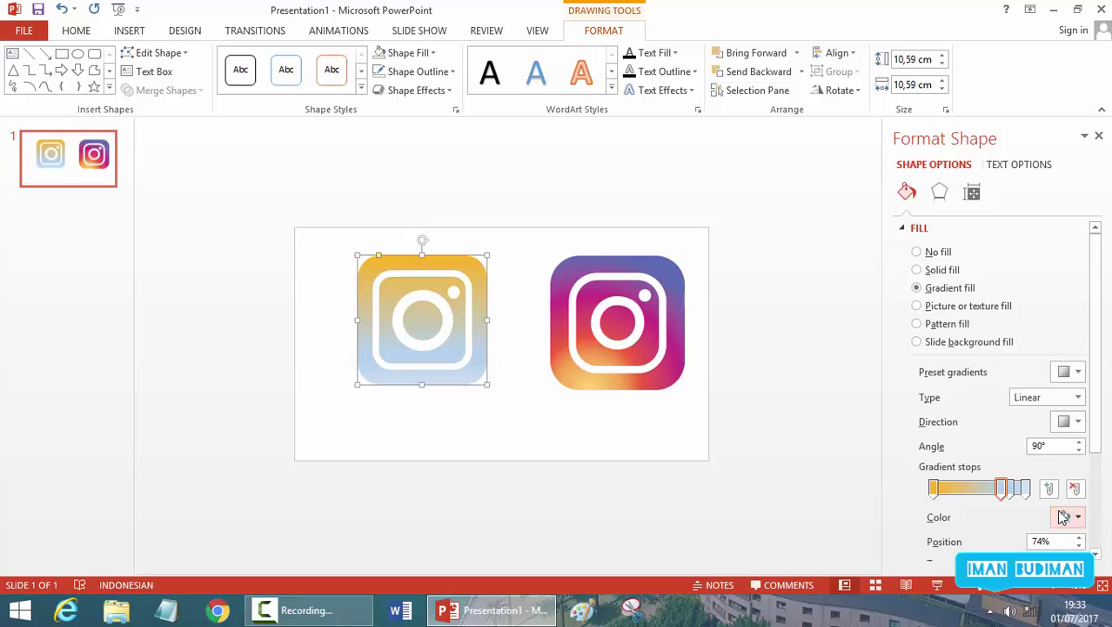
click(1064, 517)
click(1064, 517)
click(933, 488)
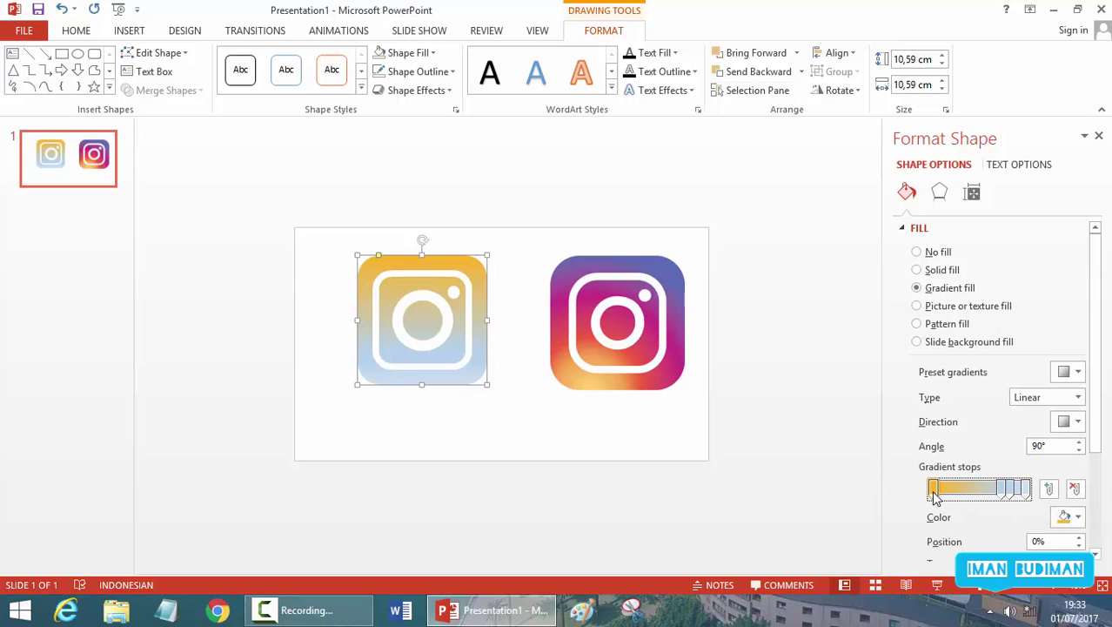
click(1069, 517)
click(987, 494)
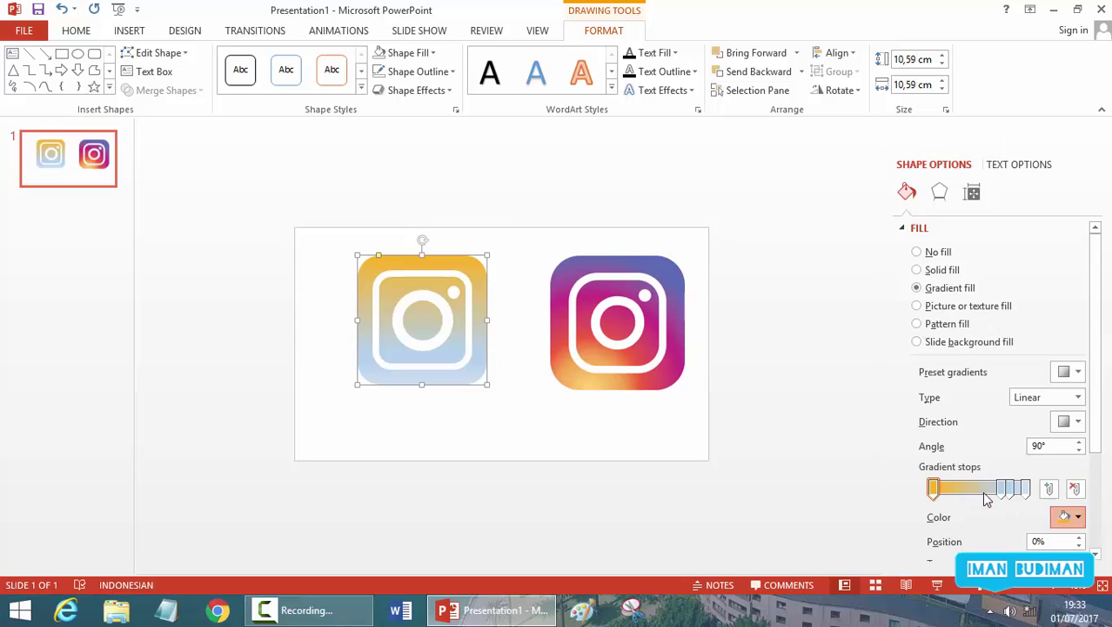
click(602, 346)
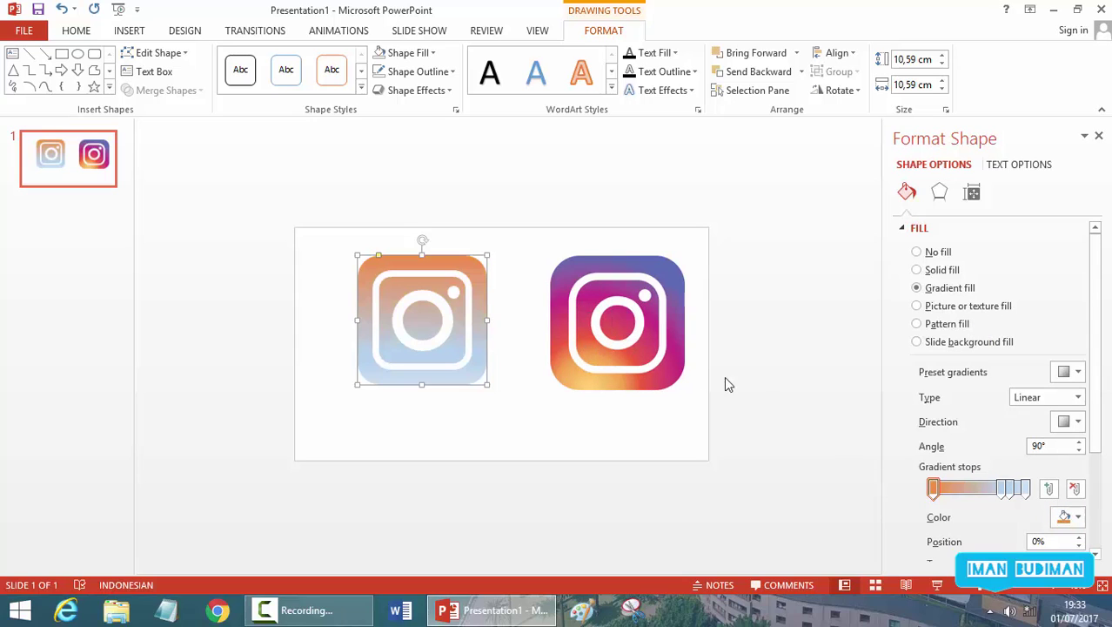
Eyedrop orange from the original logo onto the end stop and the 83% stop
click(1025, 489)
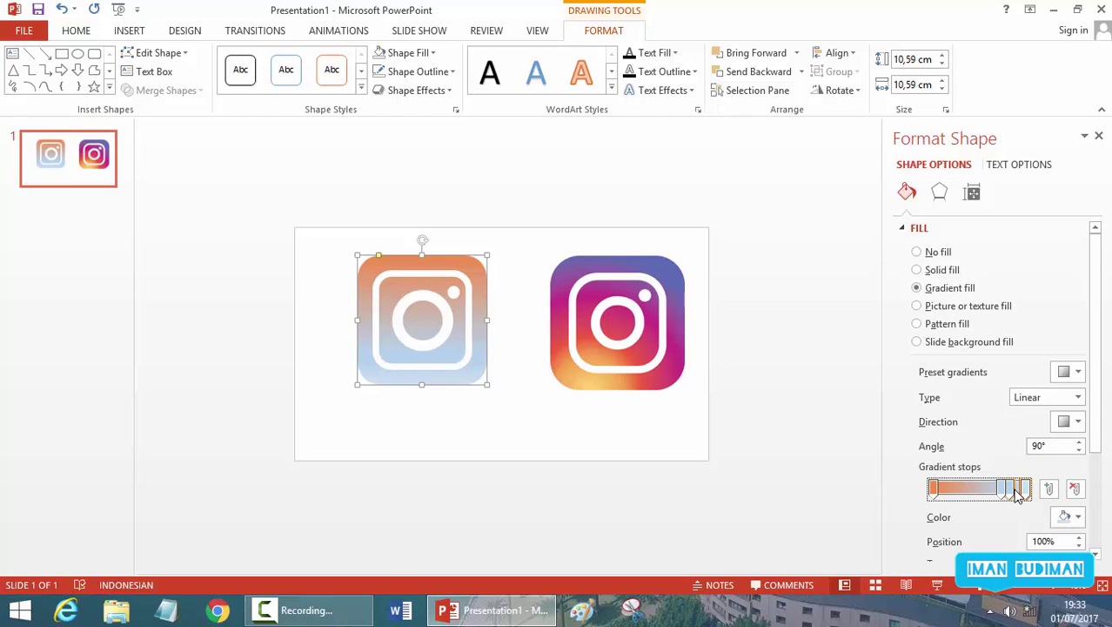
click(1070, 516)
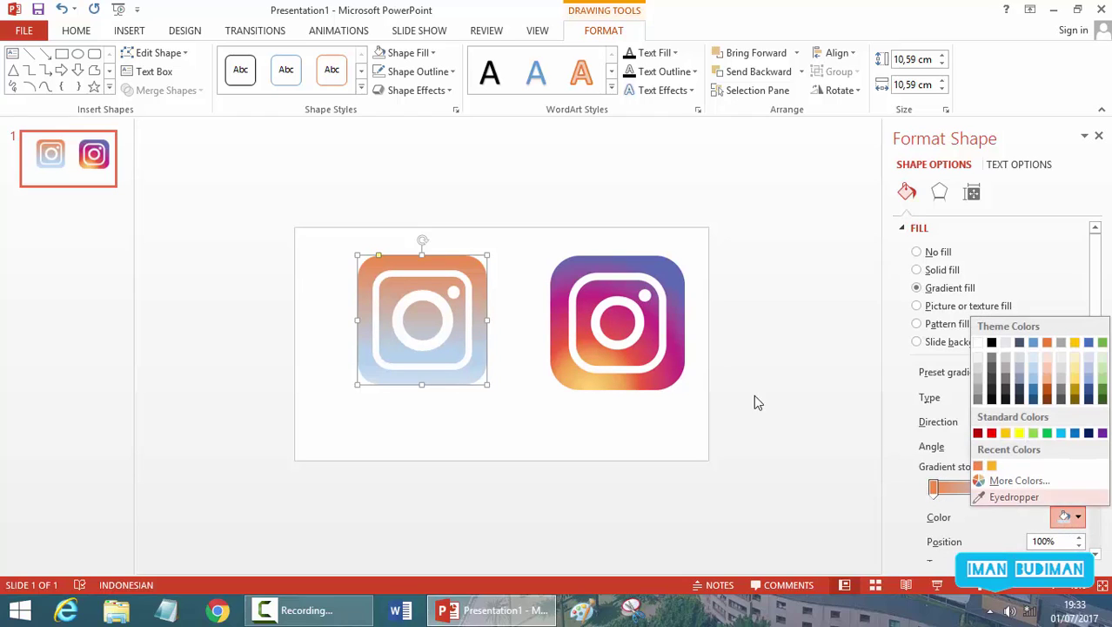
click(1009, 496)
click(588, 375)
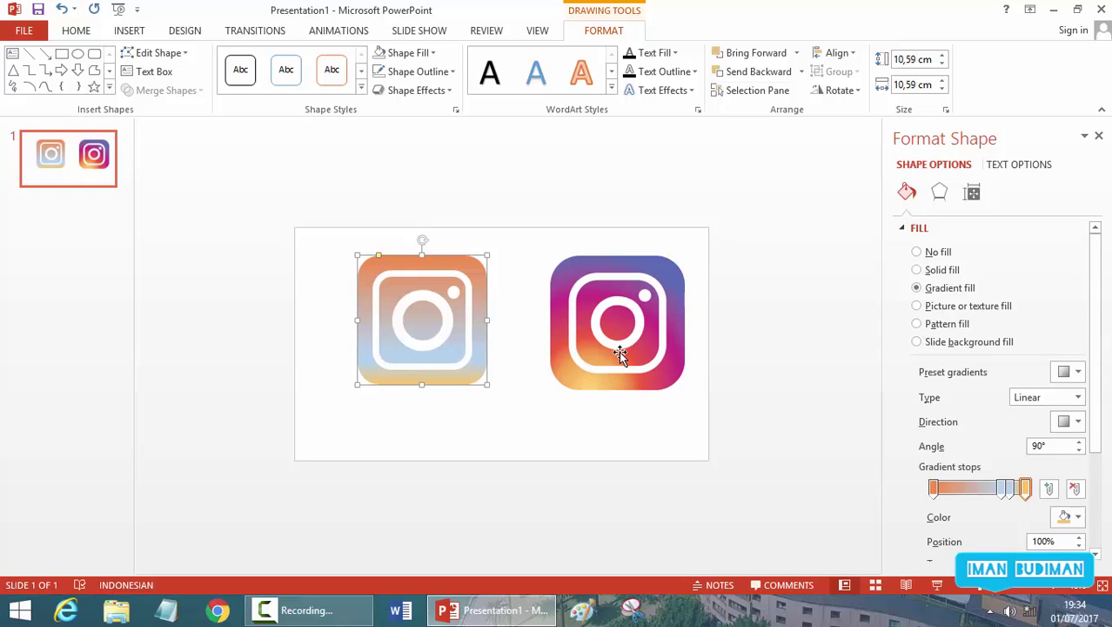
click(1009, 490)
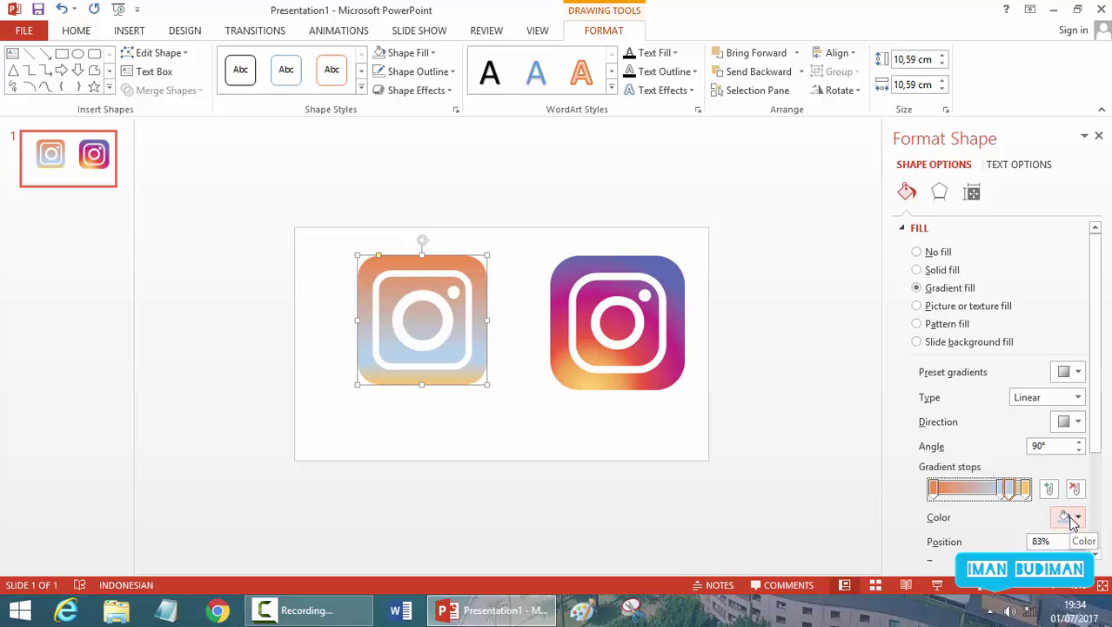
click(1076, 516)
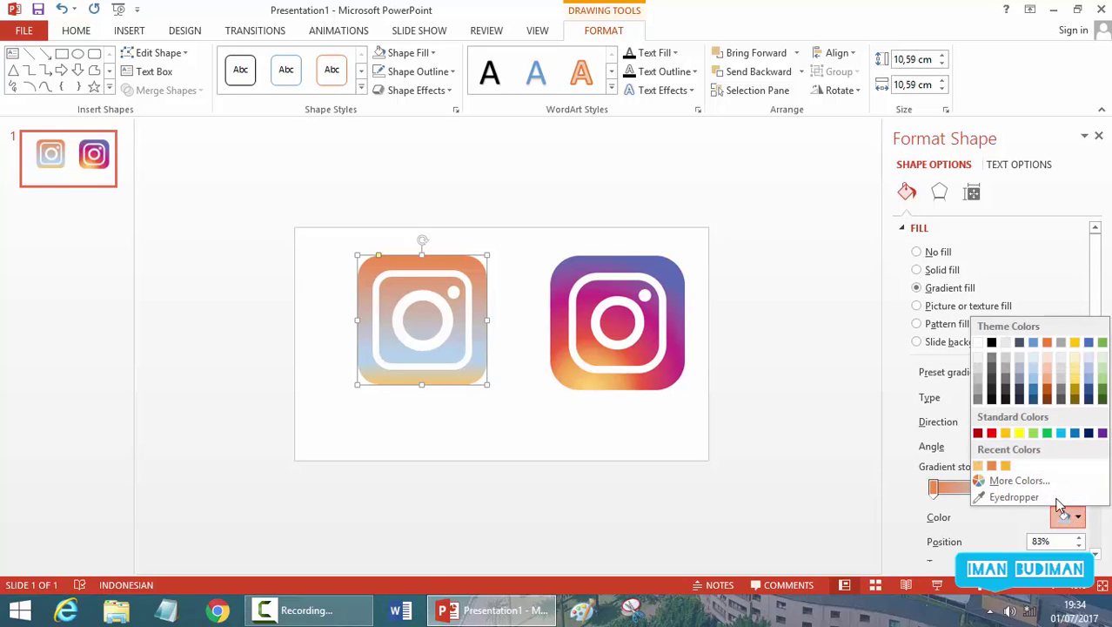
click(1007, 497)
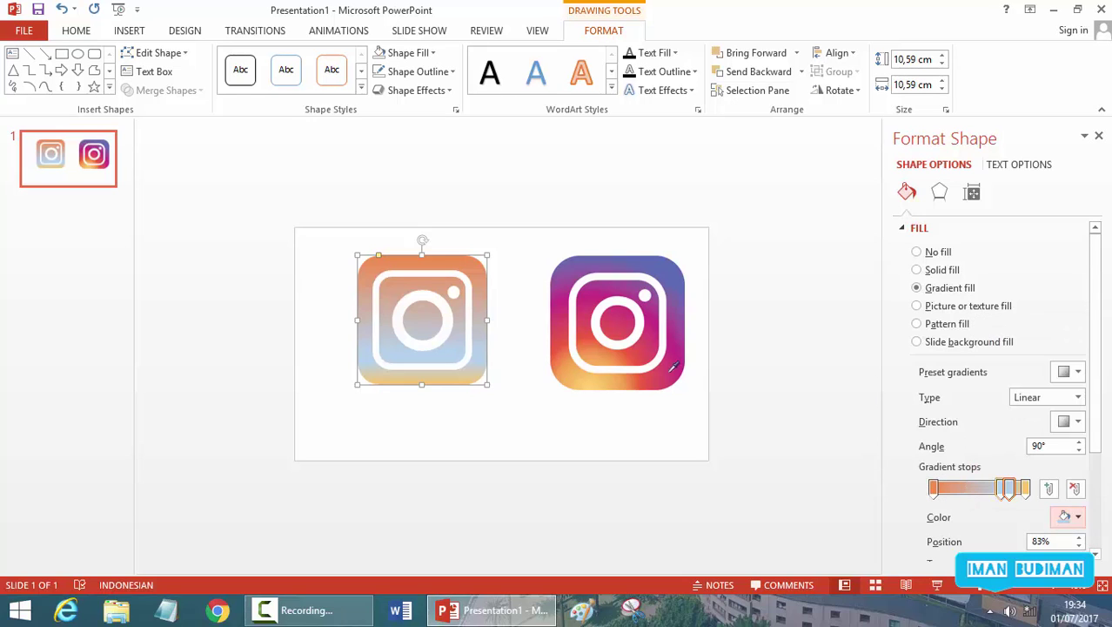
click(576, 358)
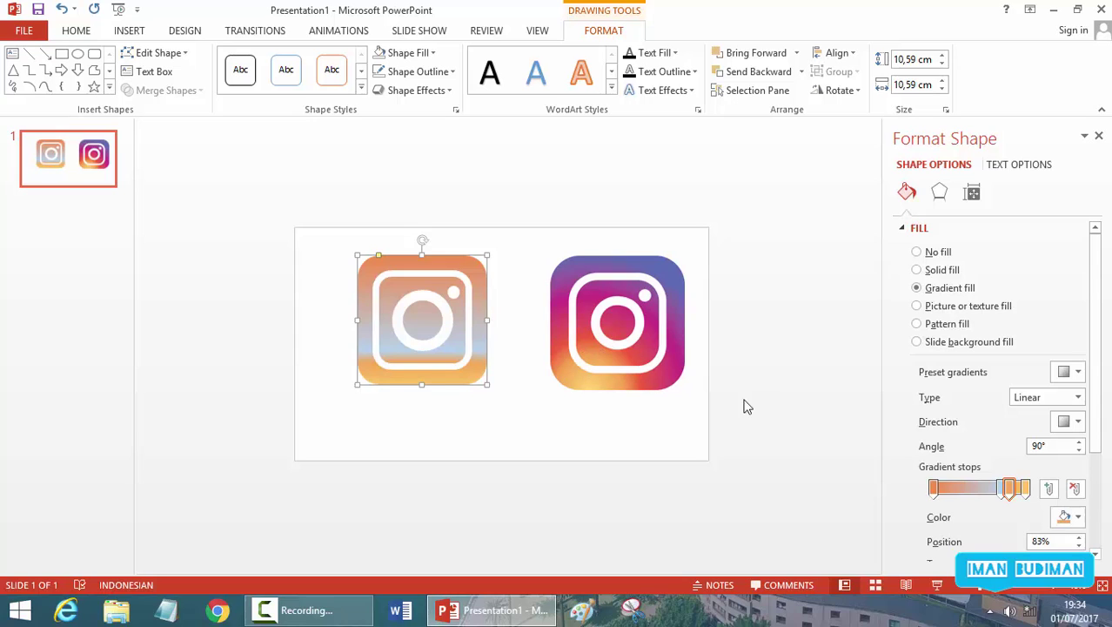
Sample magenta for the end stop and blue for the first stop from the original logo
click(1025, 489)
click(1070, 517)
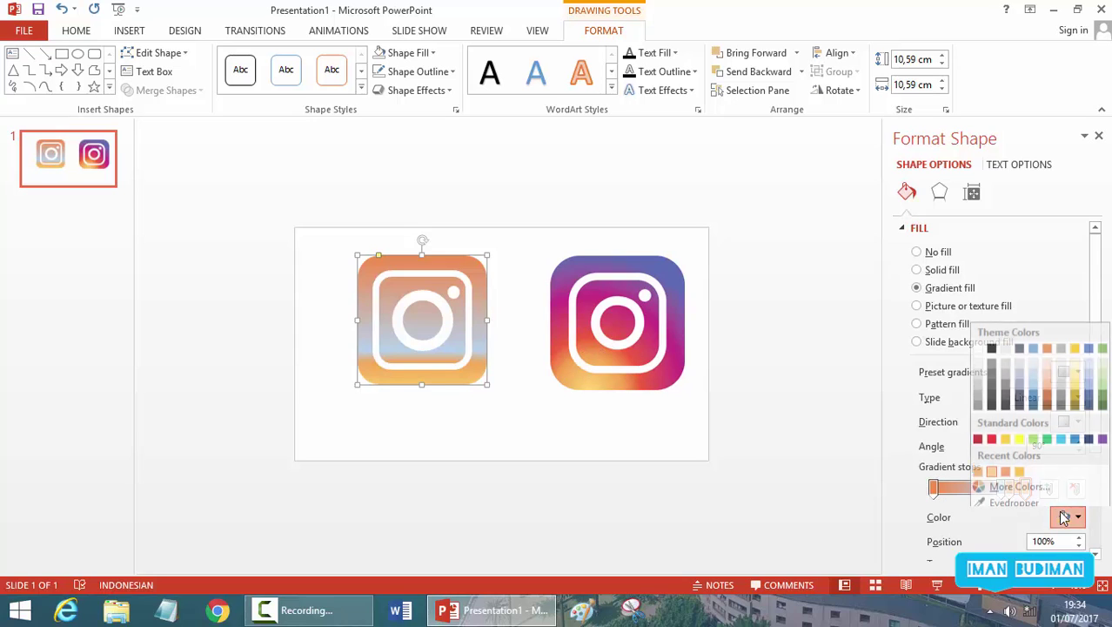
click(1010, 496)
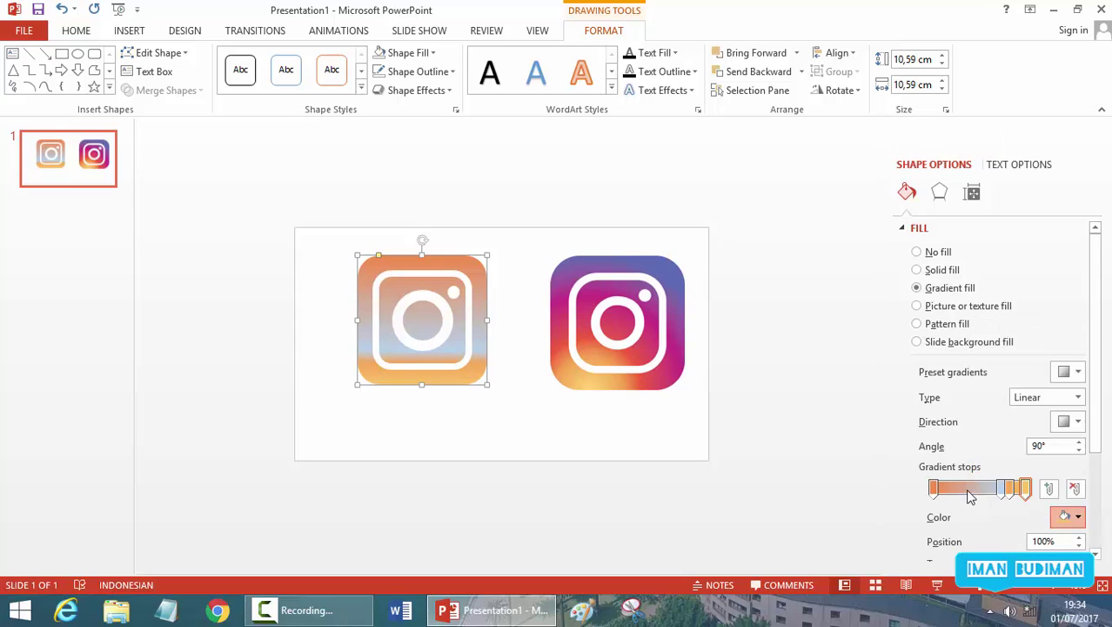
click(673, 354)
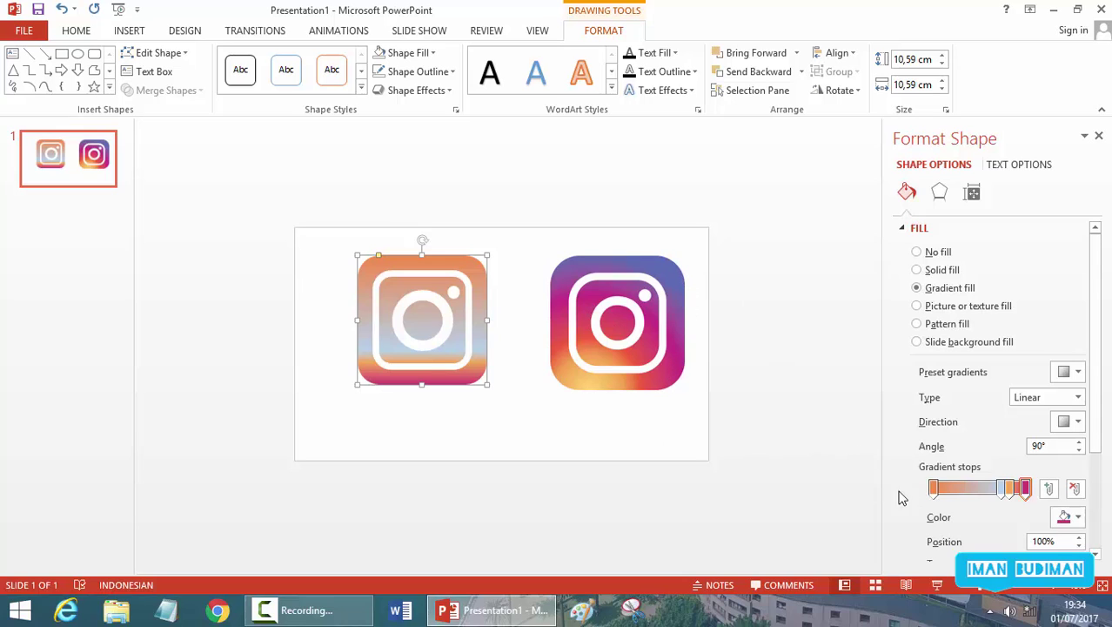
click(933, 490)
click(1075, 517)
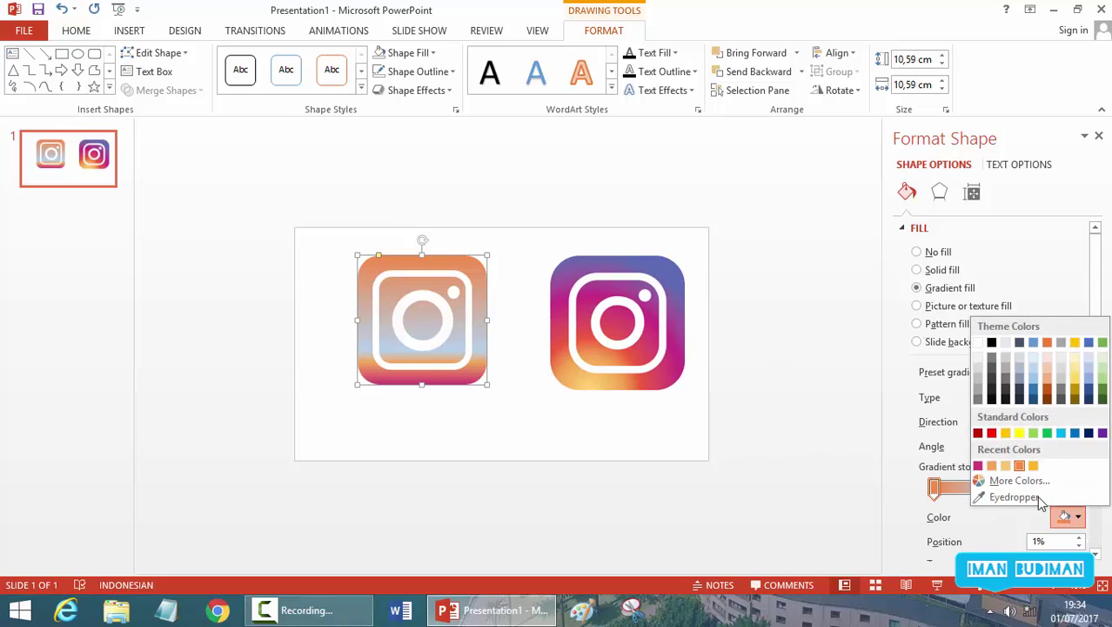
click(1001, 497)
click(673, 260)
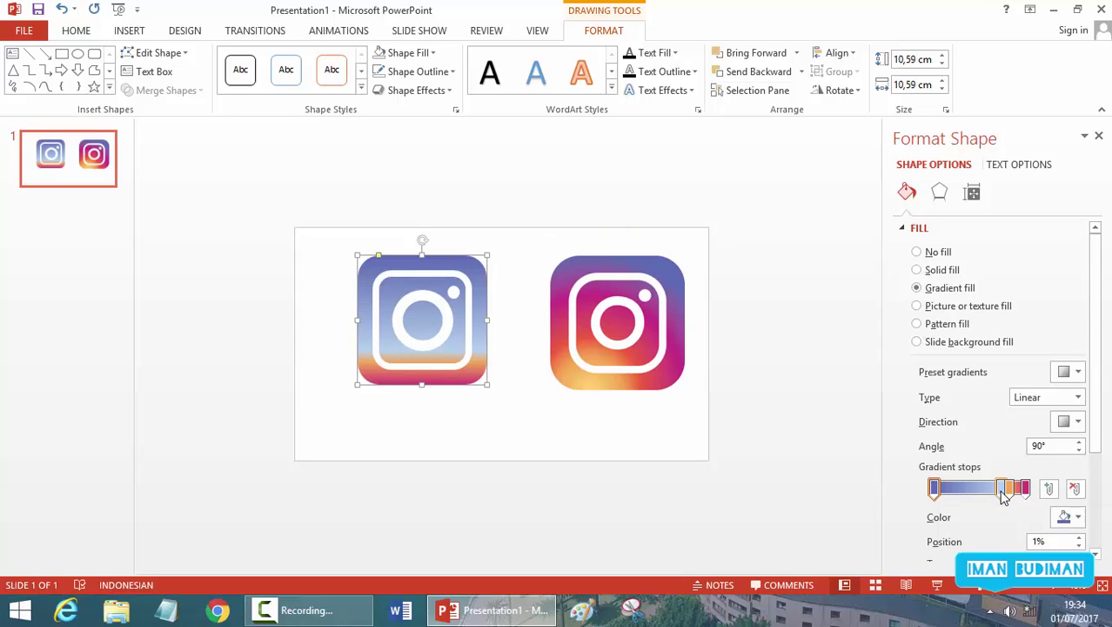
Slide the blue first stop to 10% and deselect the icon
mouse_move(1003, 489)
click(1068, 421)
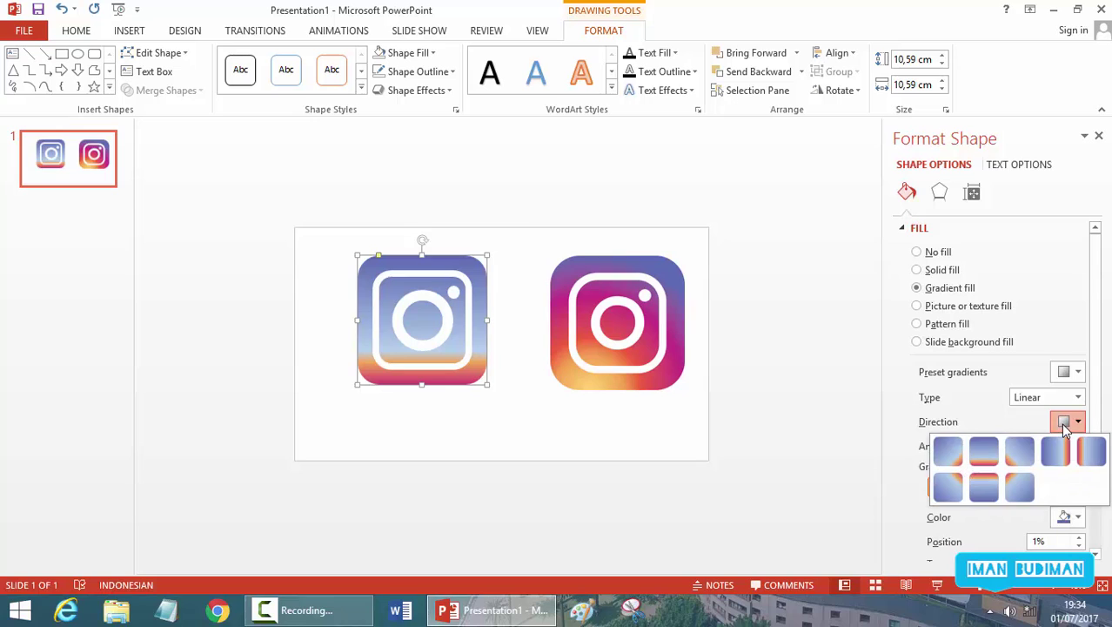
click(1069, 422)
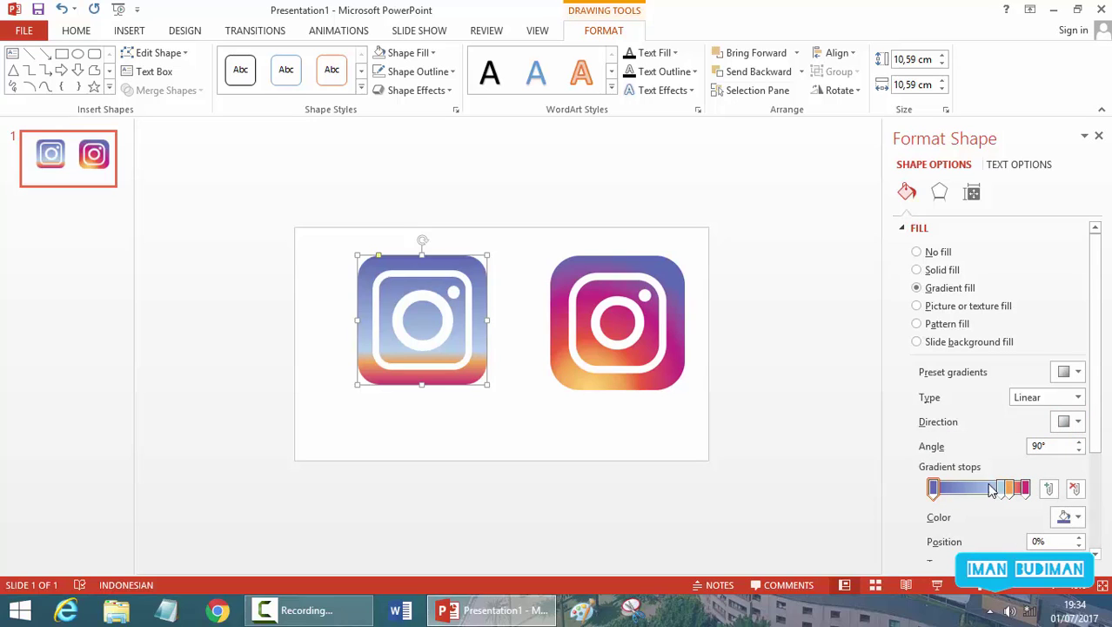
drag(934, 488, 941, 488)
click(768, 432)
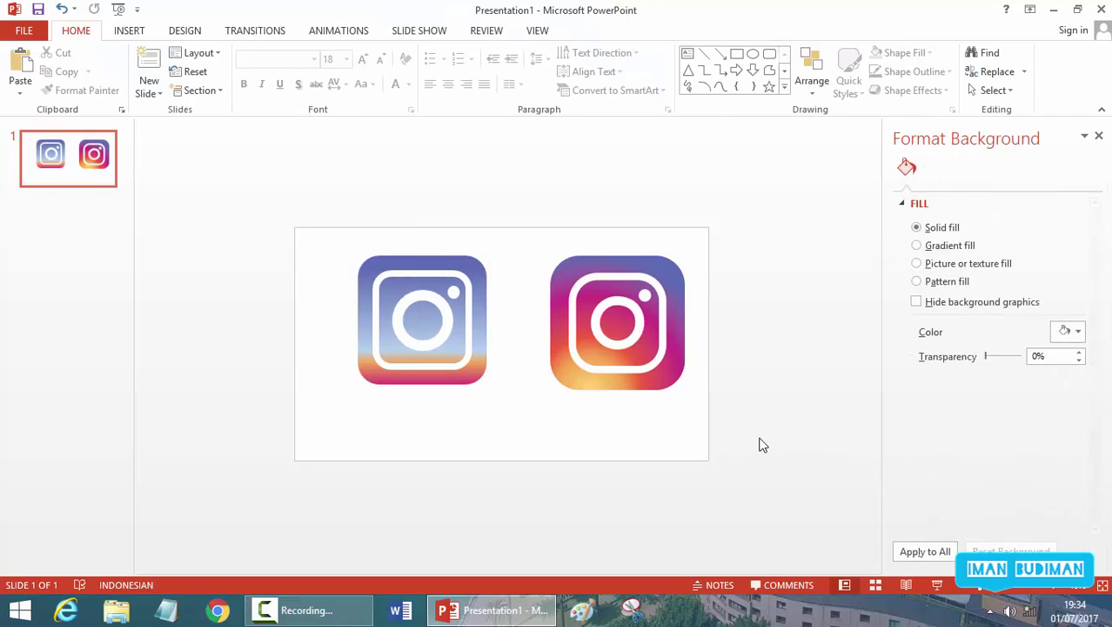
Undo the last gradient change and delete the 74% colour stop
key(ctrl+z)
key(ctrl+z)
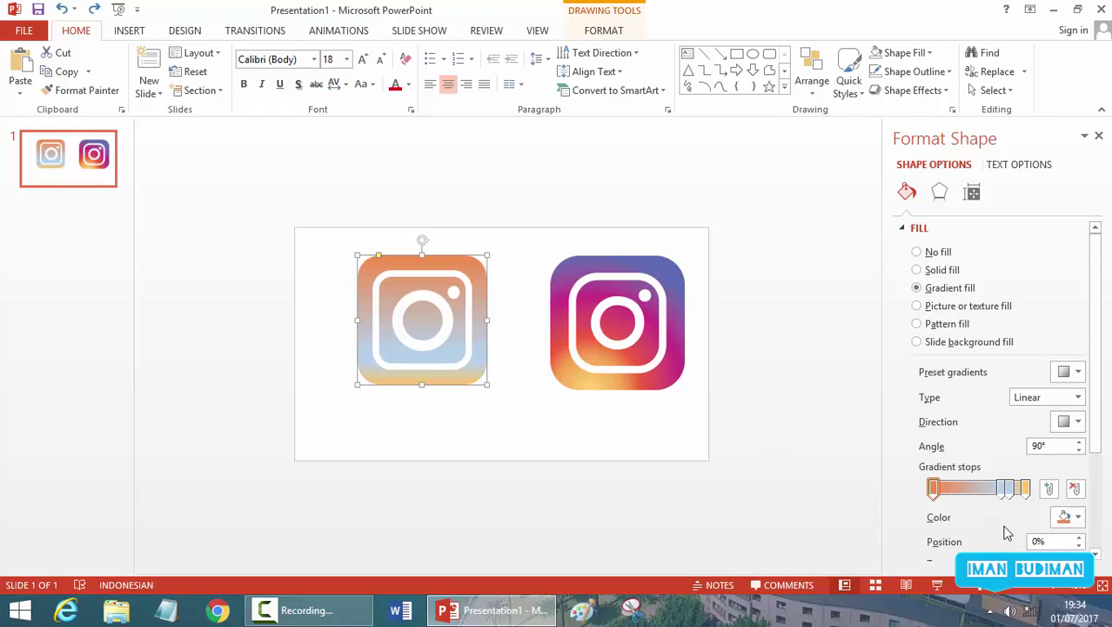
click(1004, 490)
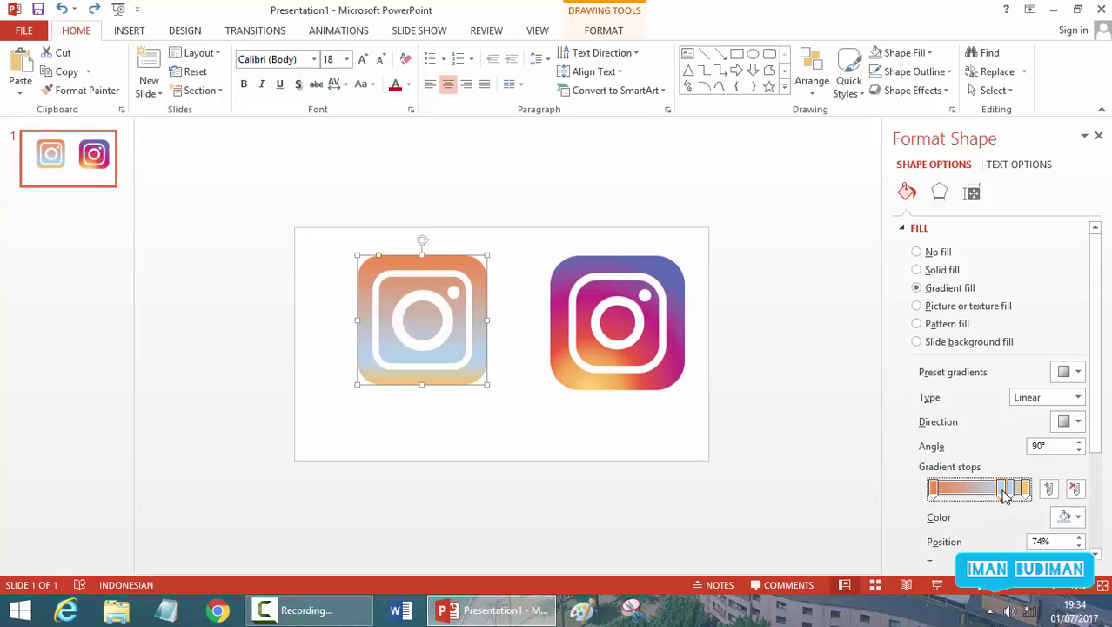
click(1075, 489)
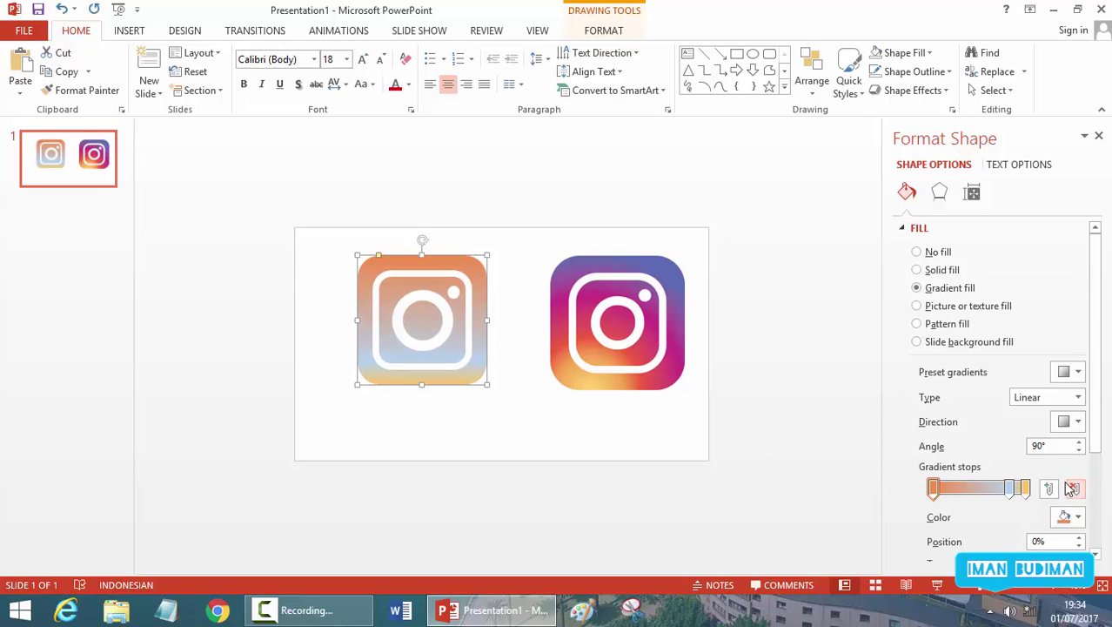
click(1070, 422)
click(1069, 422)
Try the Radial, Path and Rectangular gradient types, then return to Linear
click(1077, 397)
click(1077, 397)
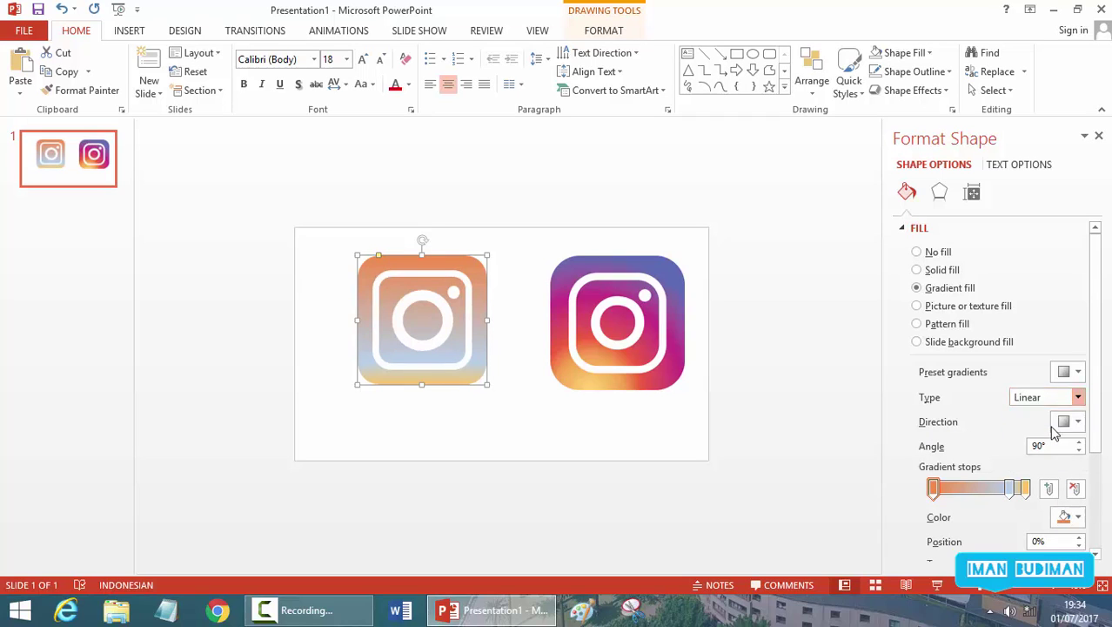
scroll(1054, 380, down, 1)
scroll(1055, 348, down, 1)
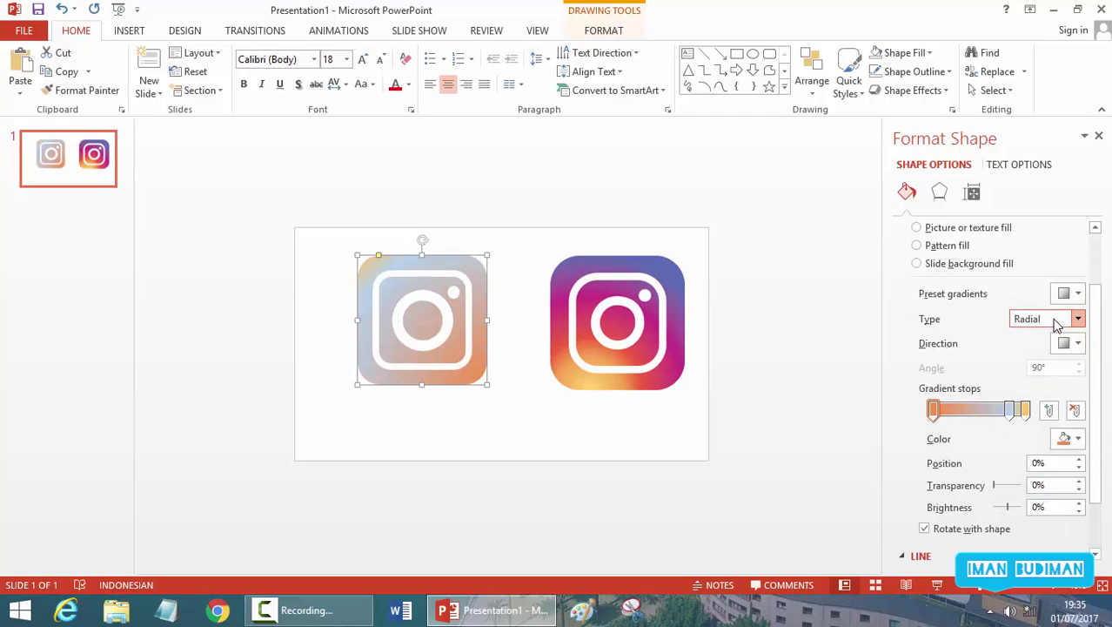
click(1056, 322)
click(1044, 383)
click(1077, 319)
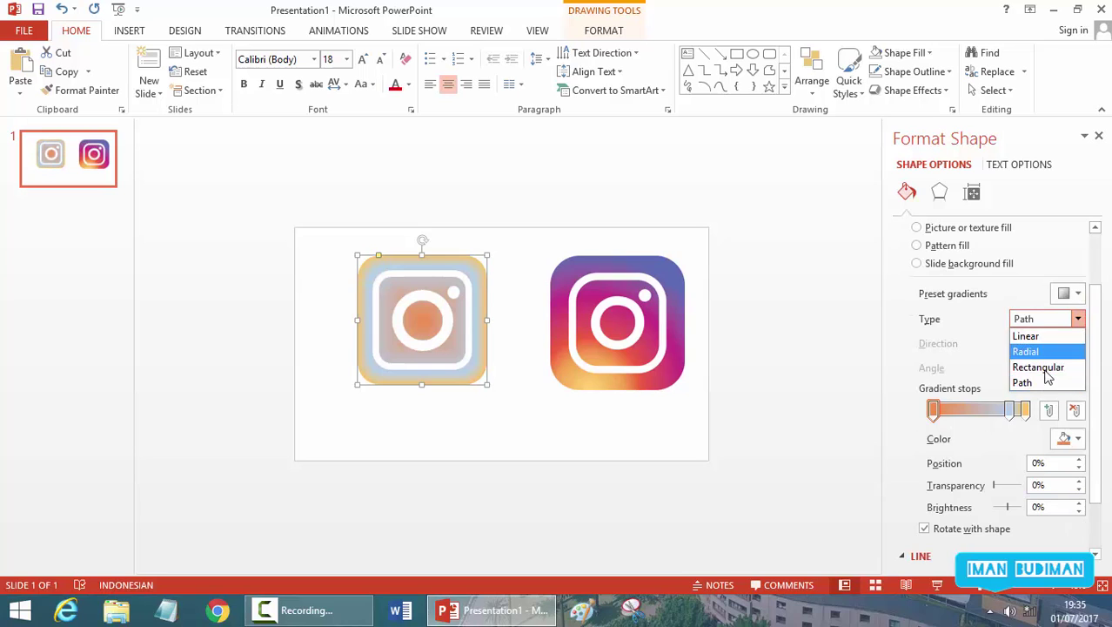
click(1044, 367)
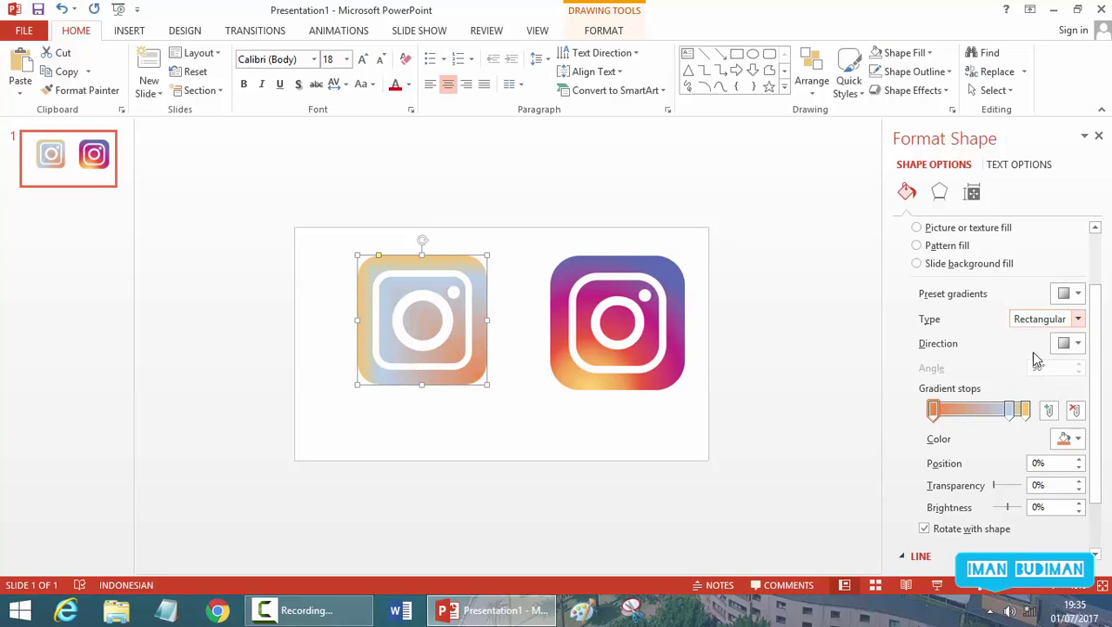
click(1079, 439)
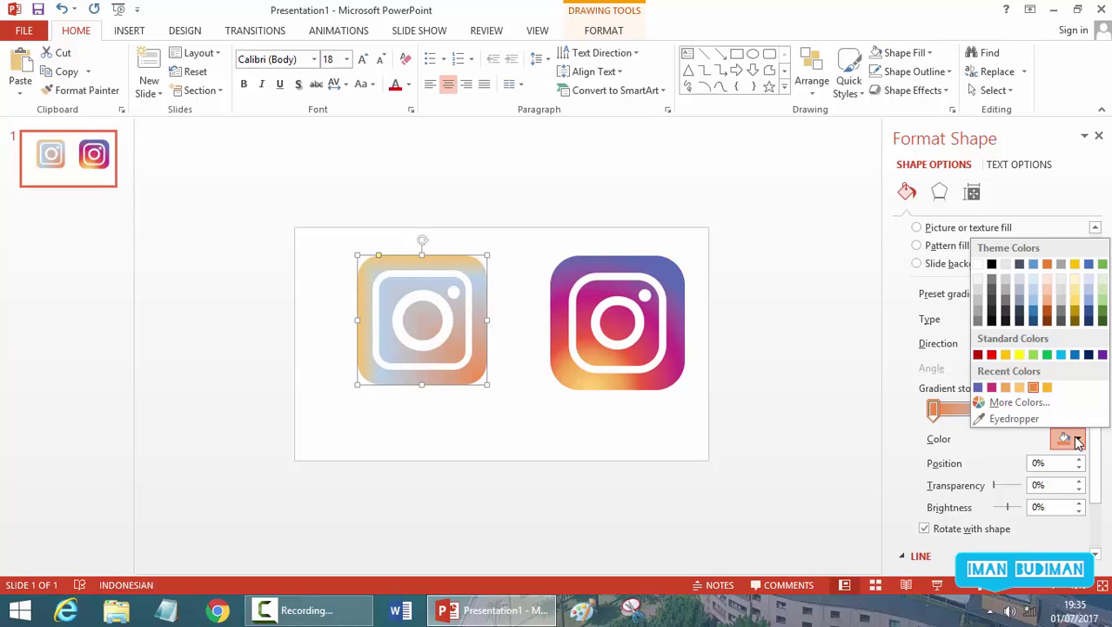
click(1079, 439)
click(1078, 319)
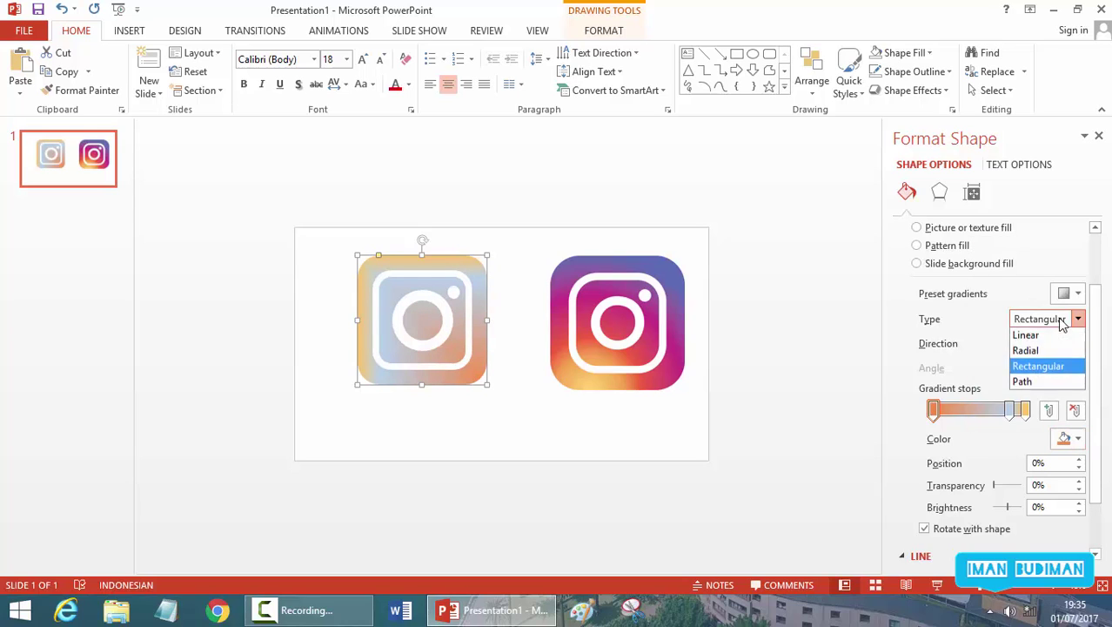
click(1027, 336)
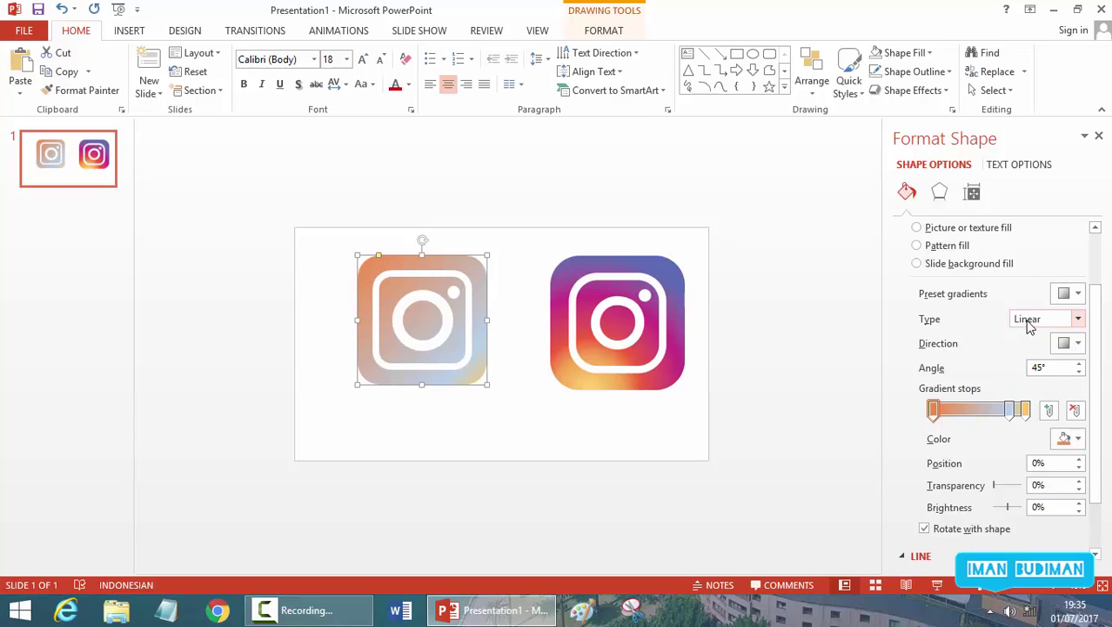
Set the linear gradient direction to 135° and slide a stop to 34%
click(1078, 343)
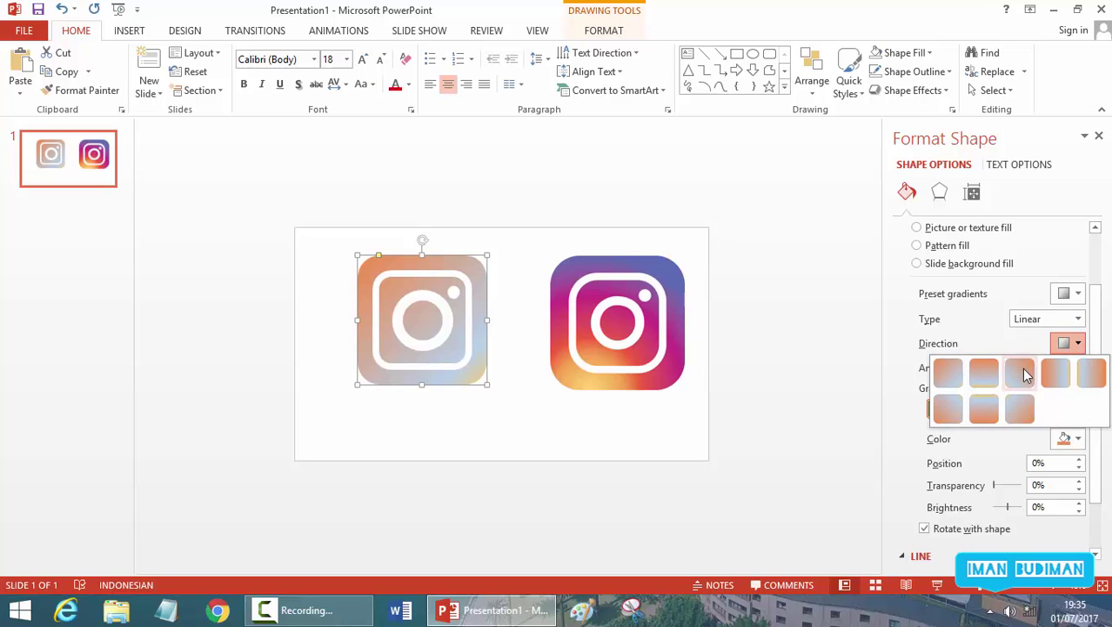
click(1024, 373)
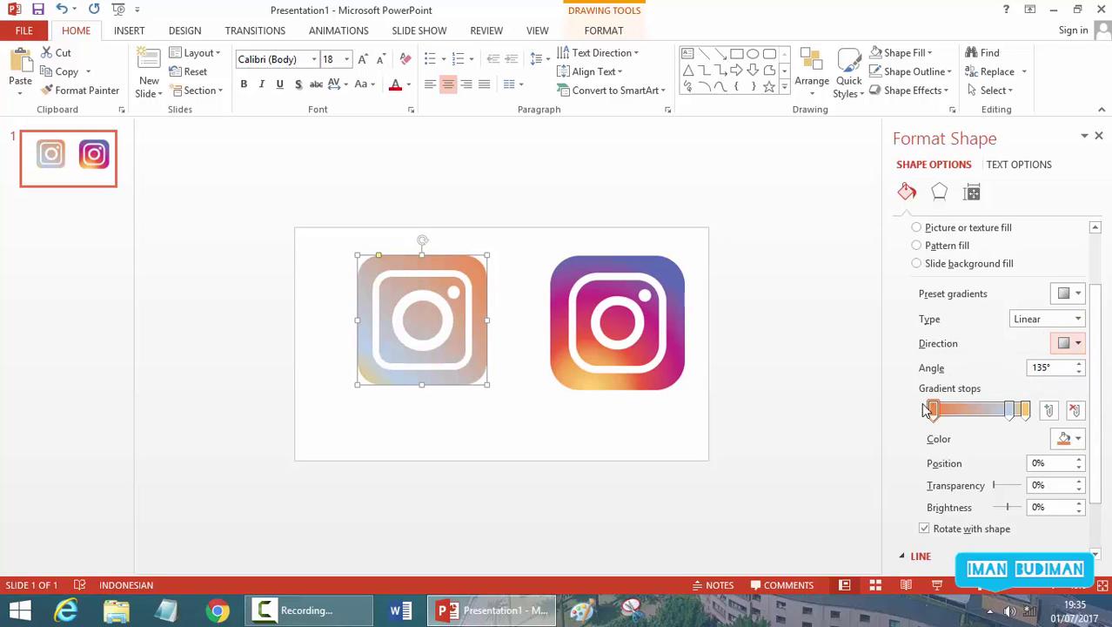
mouse_move(1014, 409)
mouse_down()
mouse_move(964, 412)
mouse_move(1023, 409)
mouse_move(997, 412)
mouse_up()
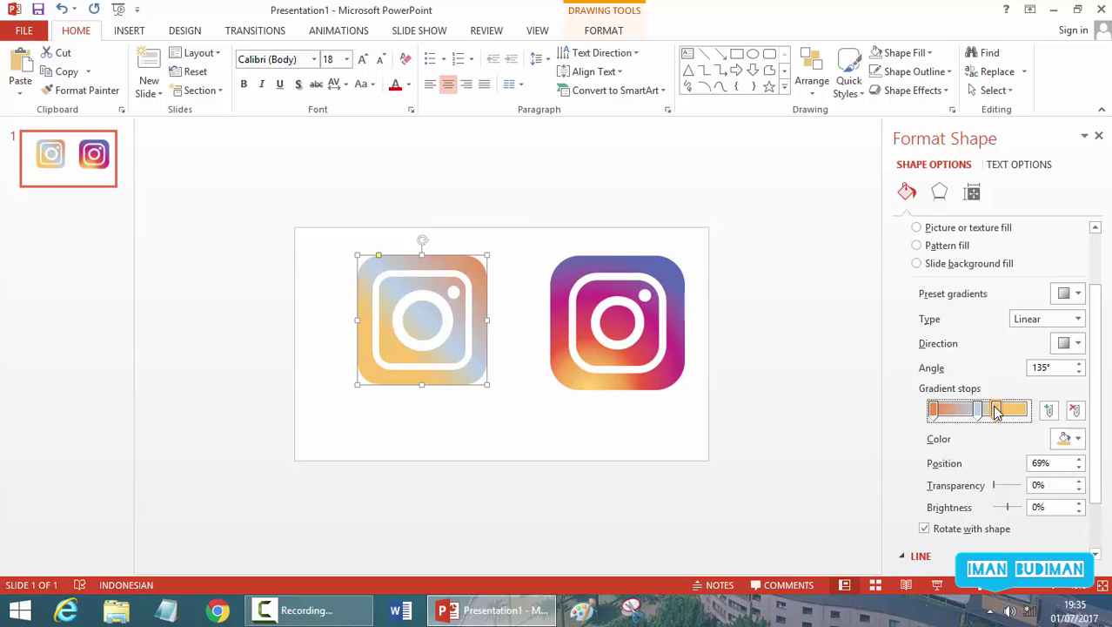
Recolour the 48% gradient stop a vivid magenta-pink, RGB 243, 133, 235, using custom colours
click(977, 409)
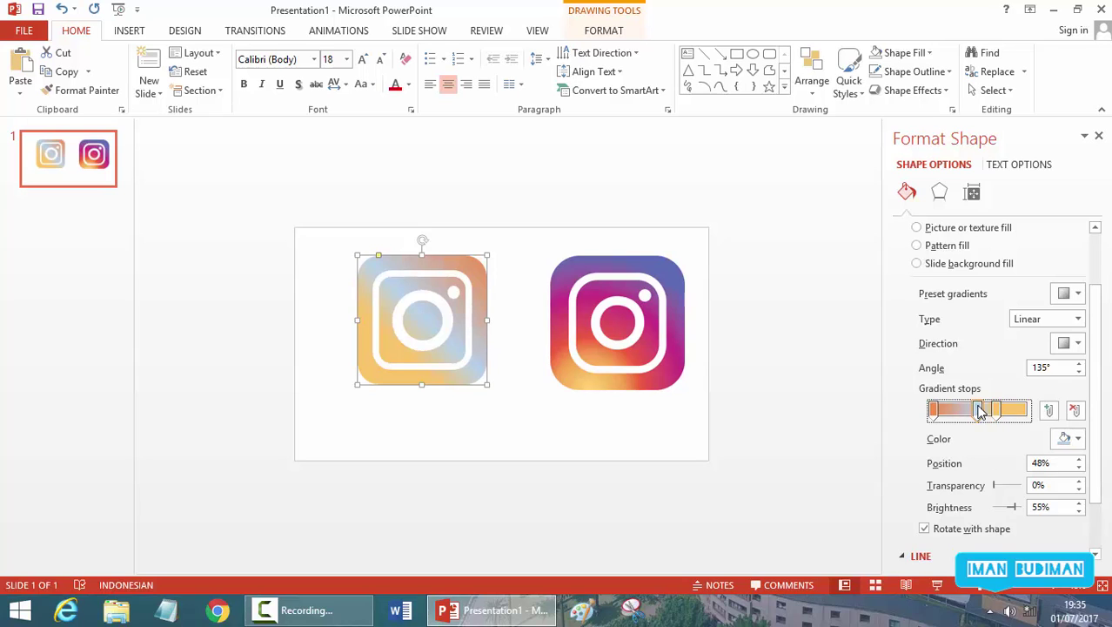
click(1071, 438)
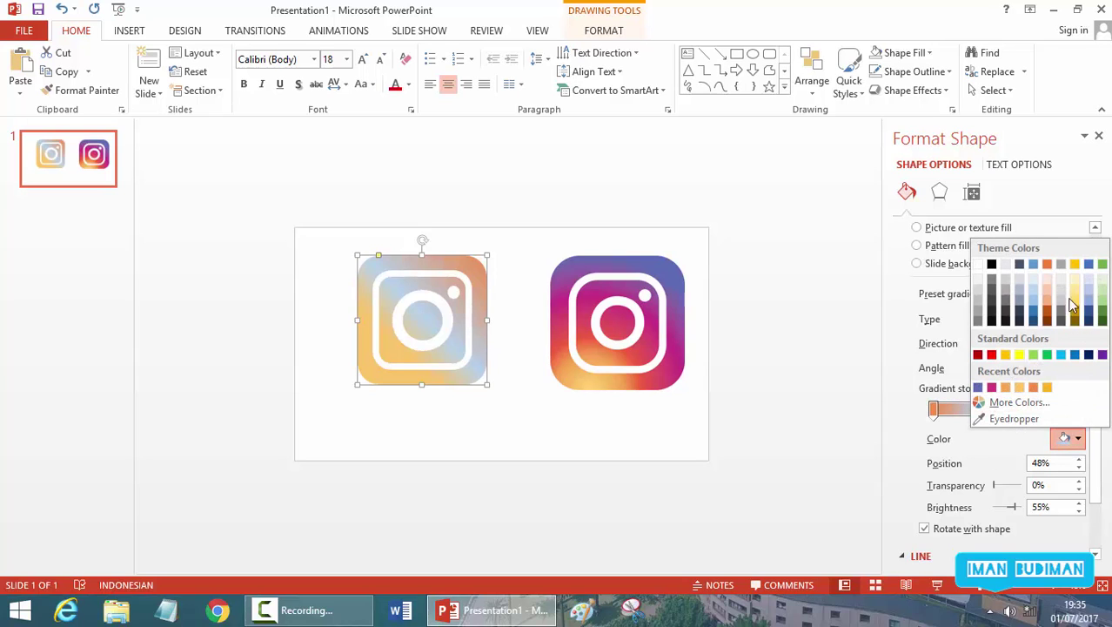
click(1009, 402)
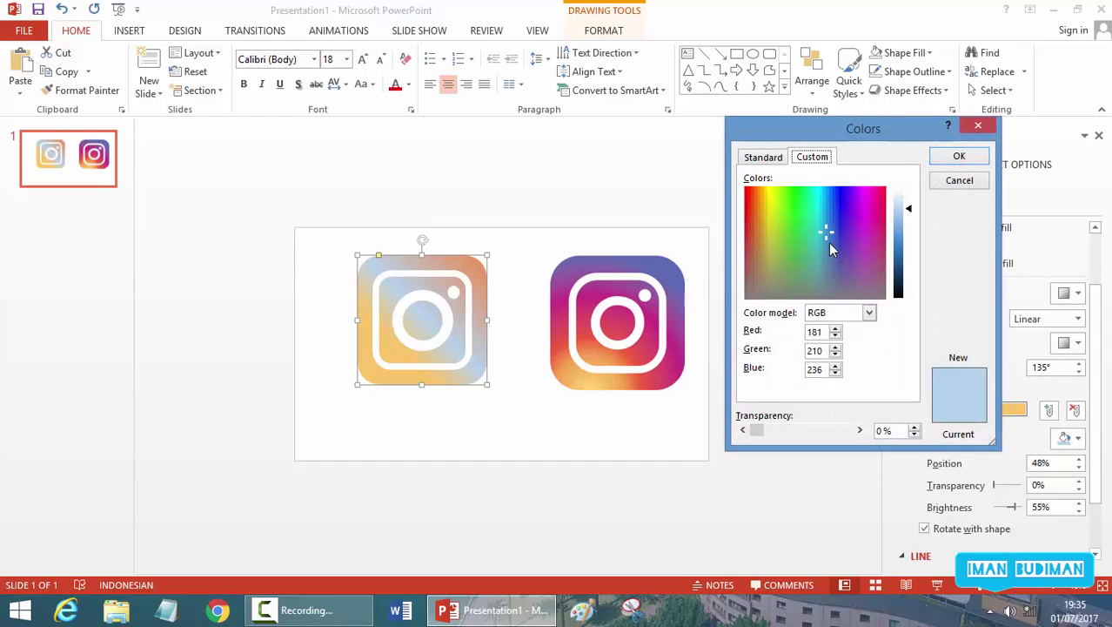
click(868, 219)
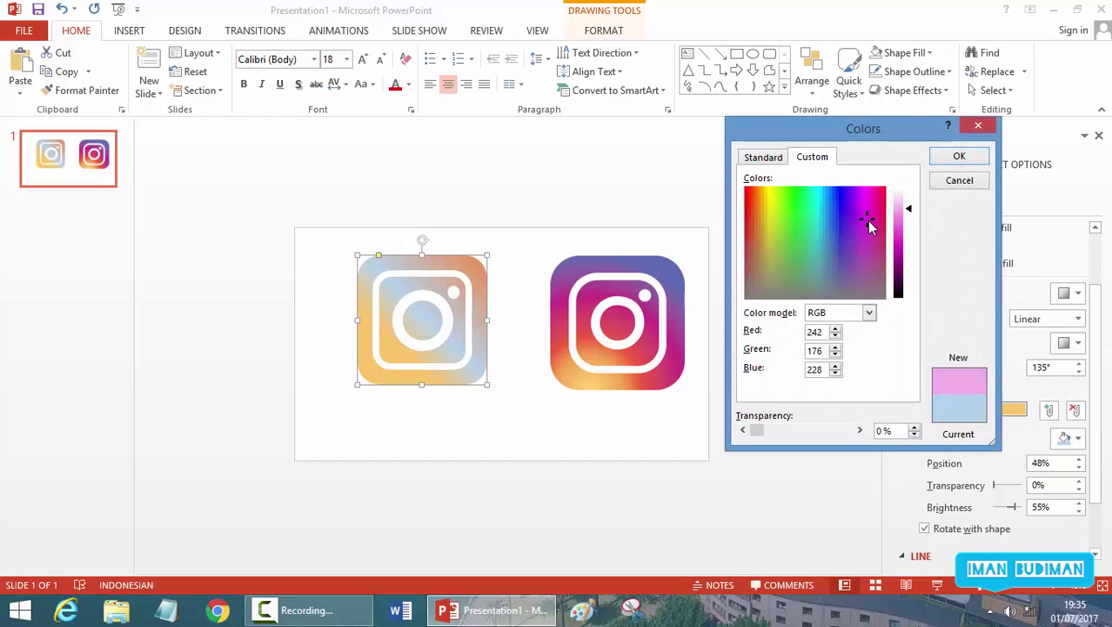
mouse_move(870, 225)
mouse_down()
mouse_move(864, 206)
mouse_move(908, 246)
mouse_up()
click(905, 219)
click(959, 155)
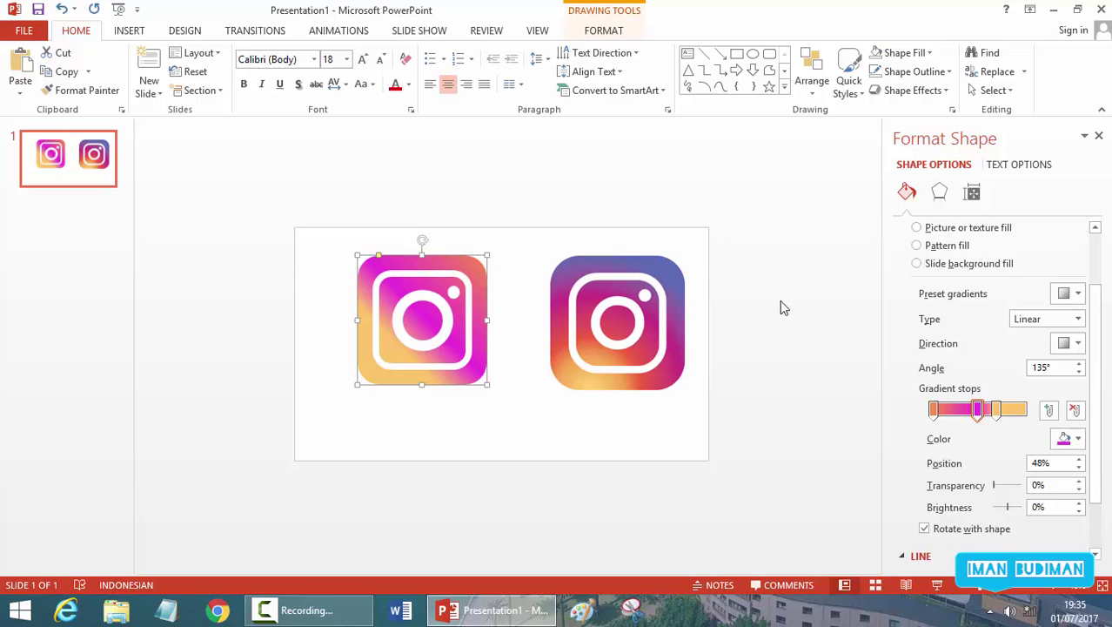
Try blue-purple on the 69% stop, then undo to keep it yellow-orange
click(996, 409)
click(1080, 439)
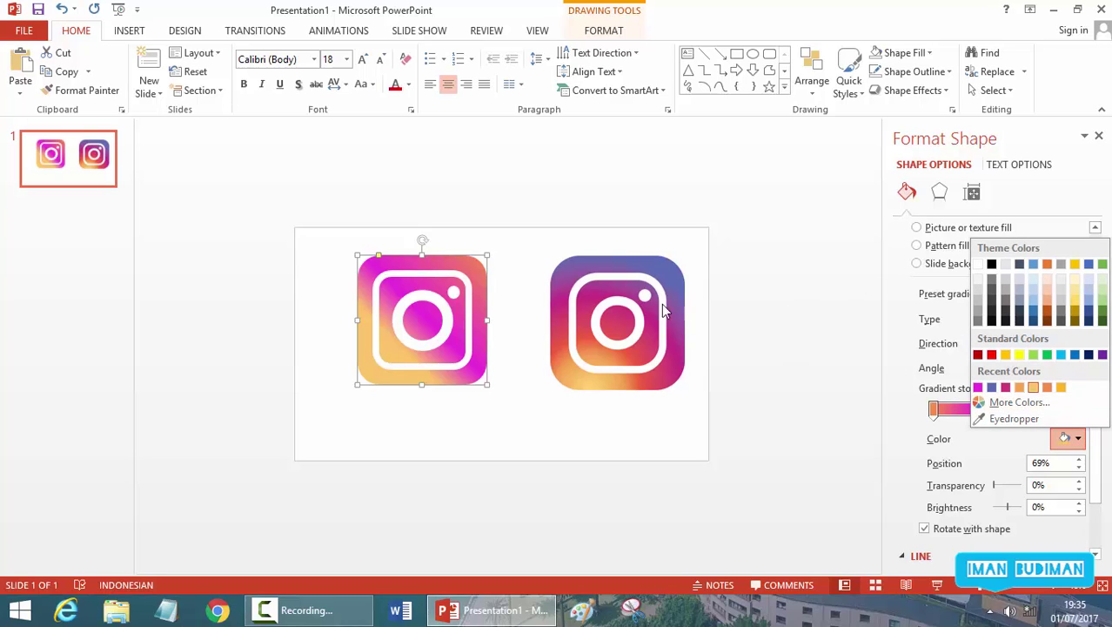
click(992, 388)
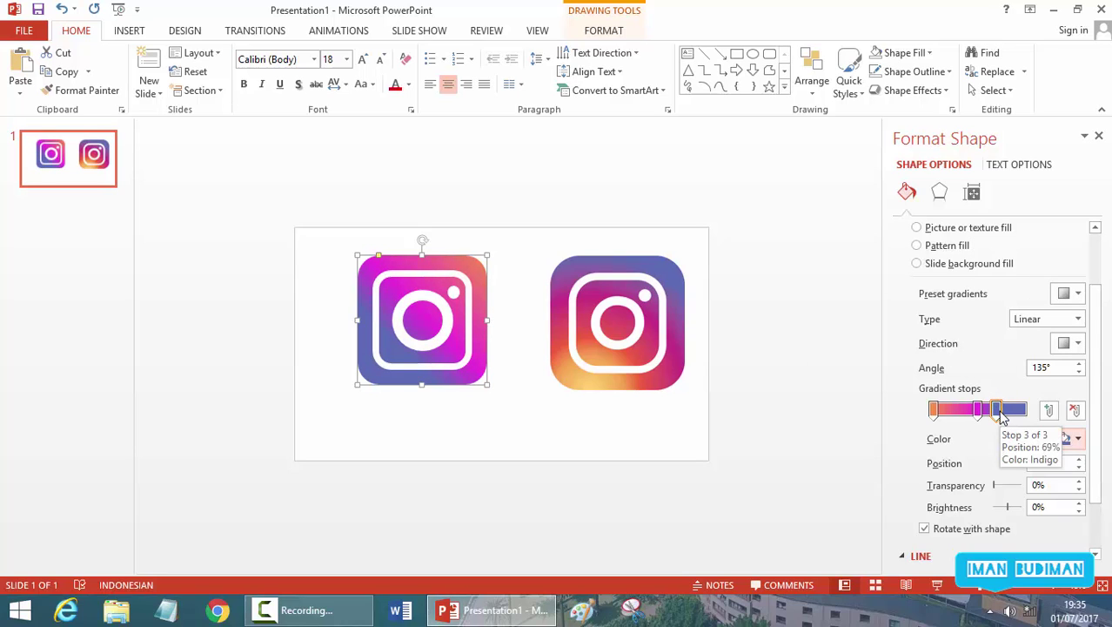
key(ctrl+z)
Colour the first stop blue-purple from Recent Colors and move the magenta stop to about 38%
click(933, 409)
click(1068, 438)
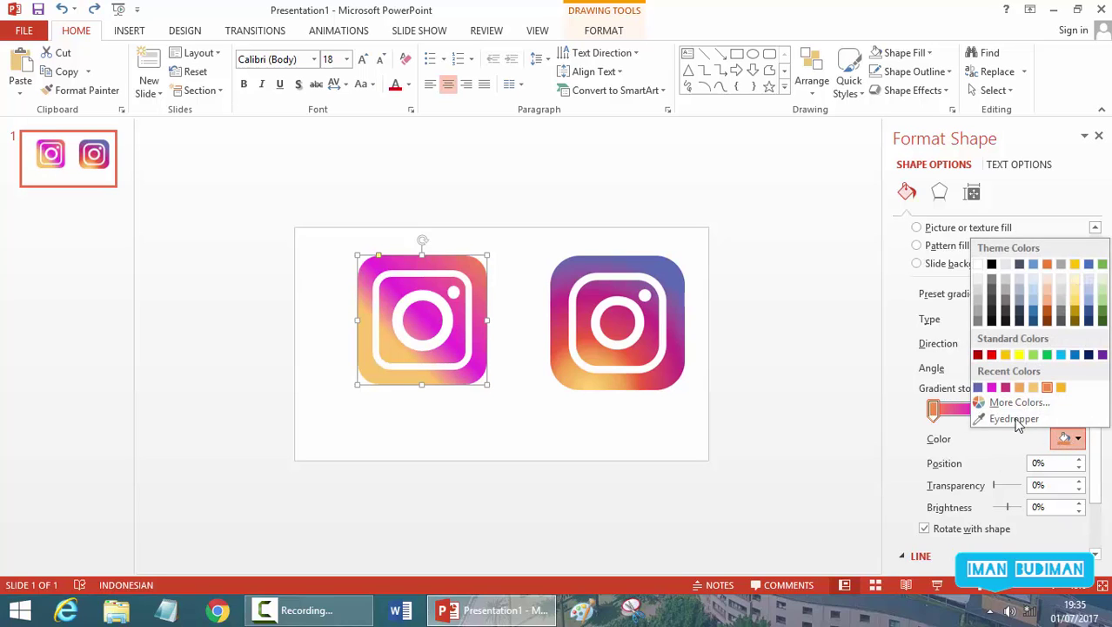
click(978, 388)
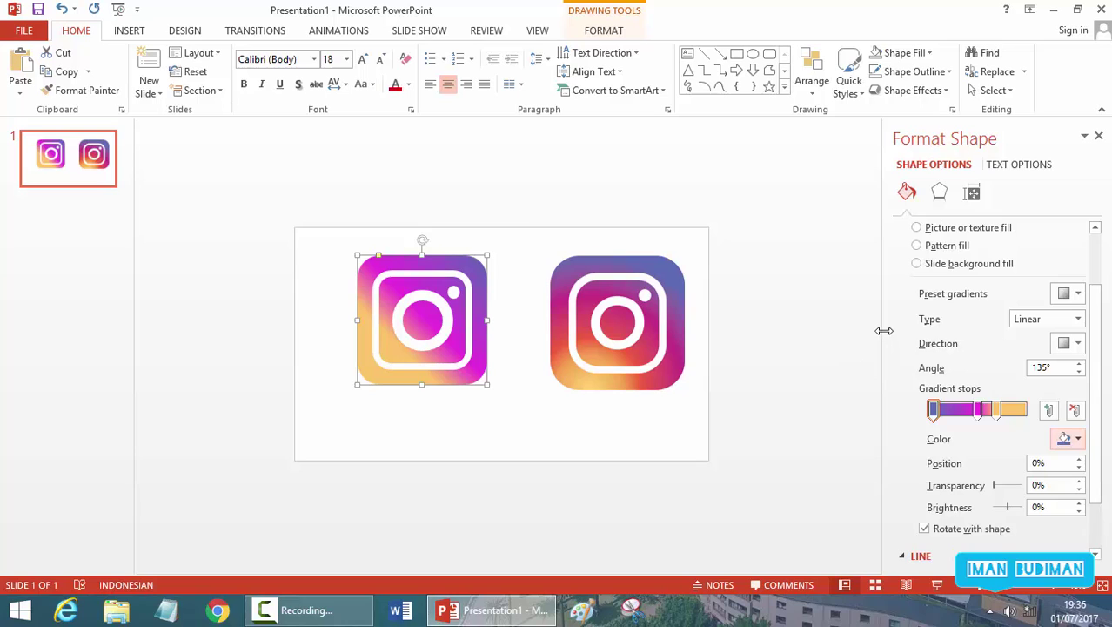
click(1000, 410)
mouse_move(1006, 410)
mouse_down()
mouse_move(943, 413)
mouse_move(964, 415)
mouse_up()
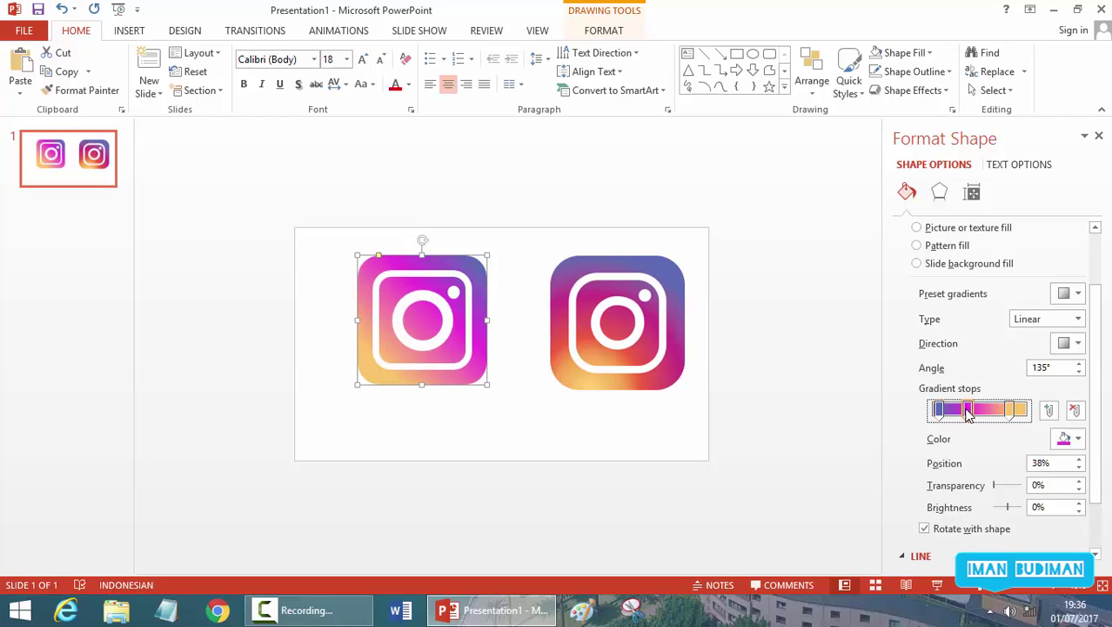
Close the Format Shape pane and enlarge the slide view to compare both logos
click(809, 423)
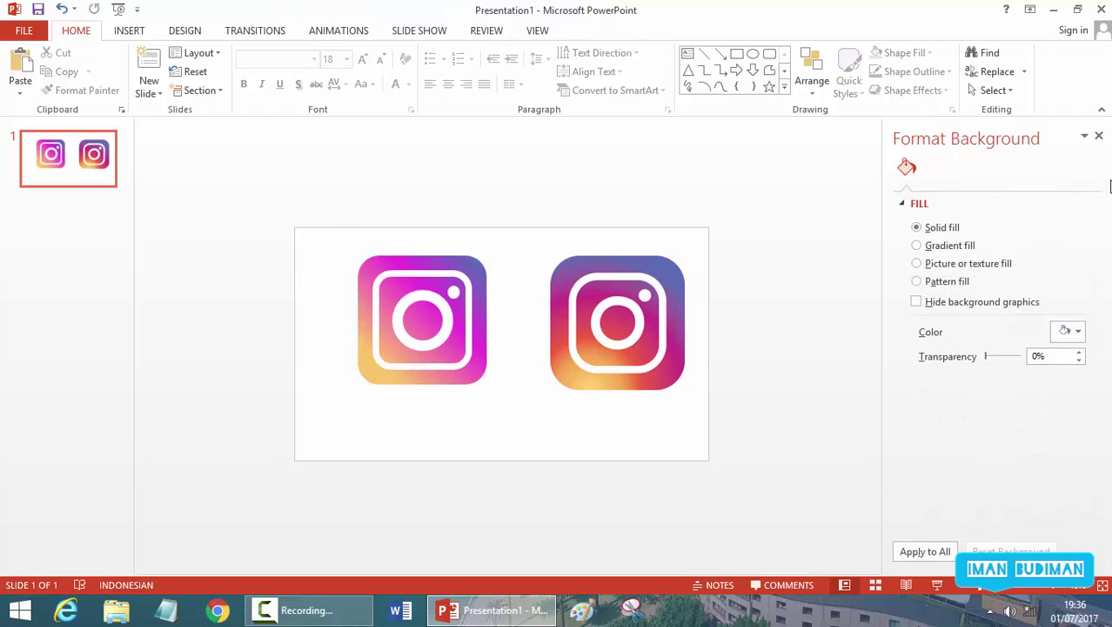
click(1098, 137)
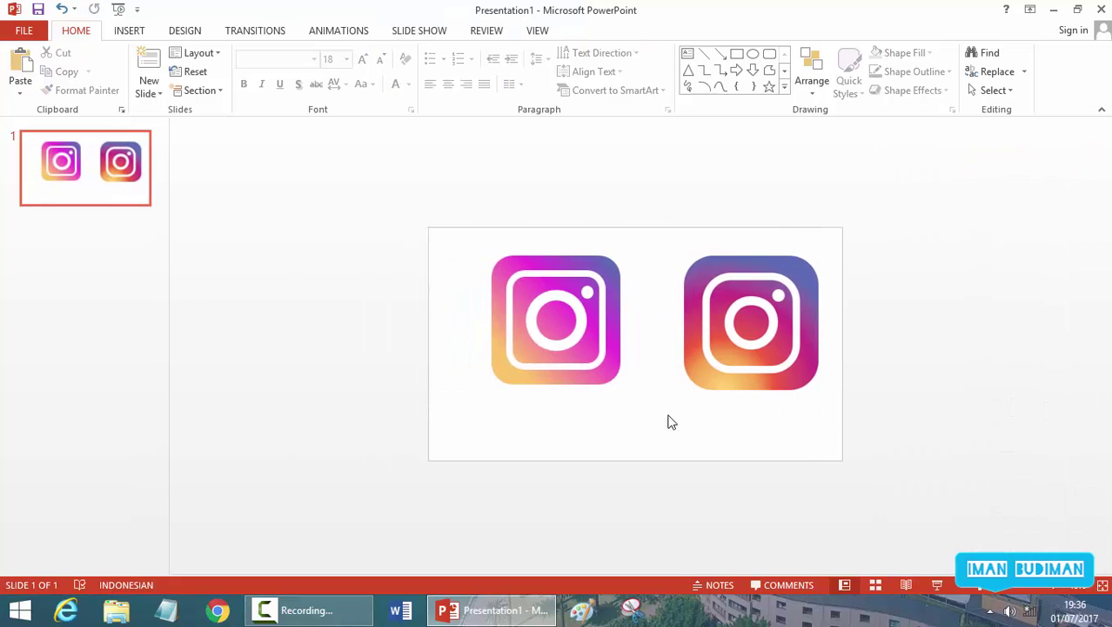
click(1057, 590)
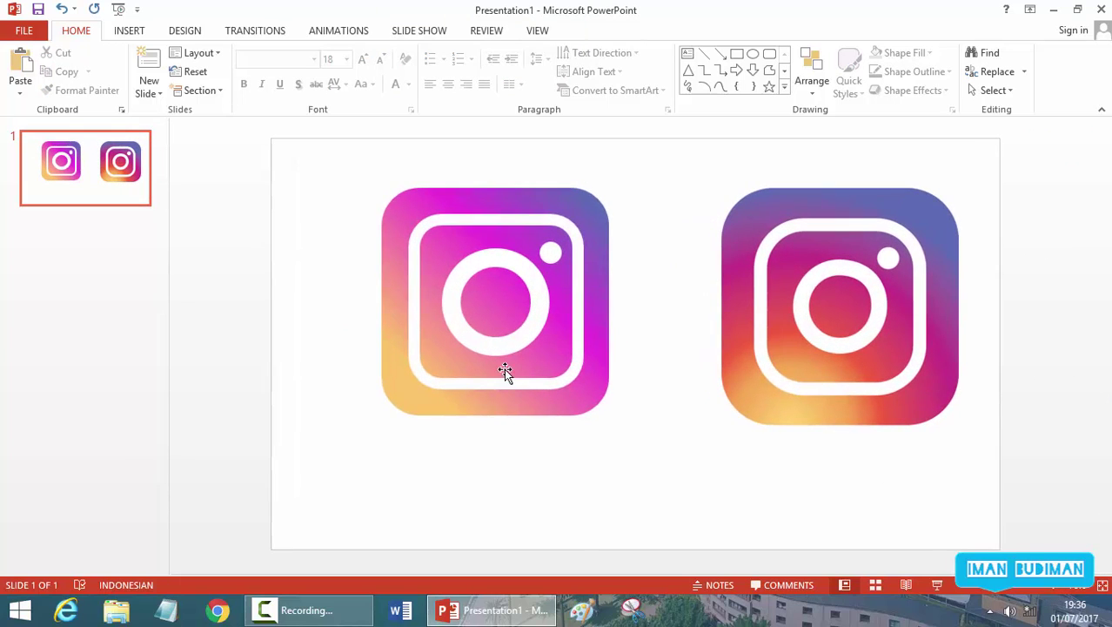
click(807, 219)
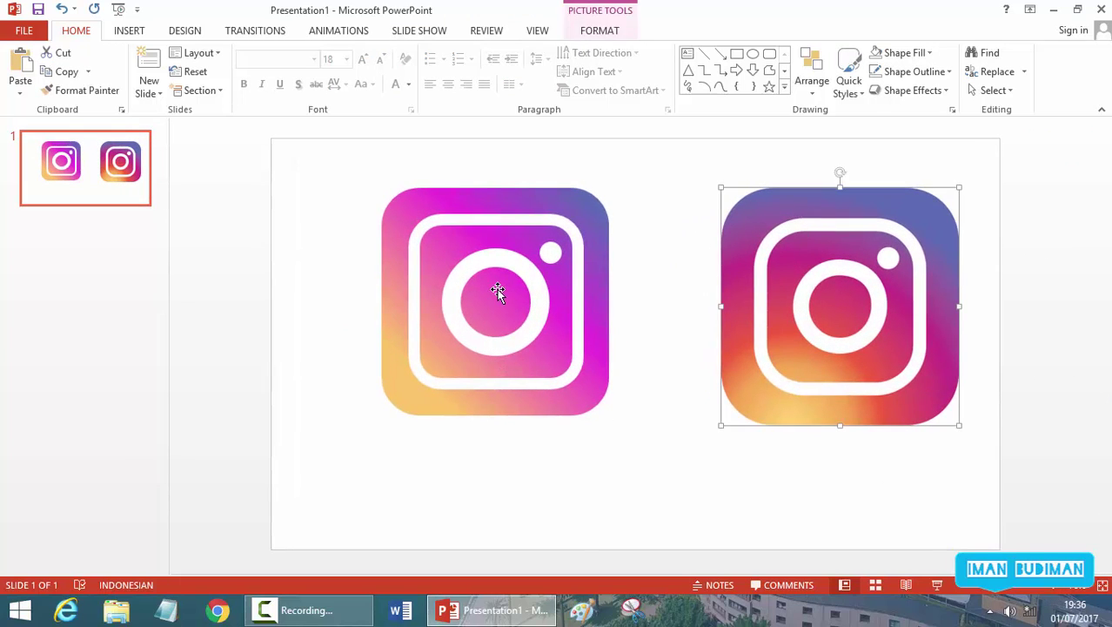
click(497, 289)
click(709, 346)
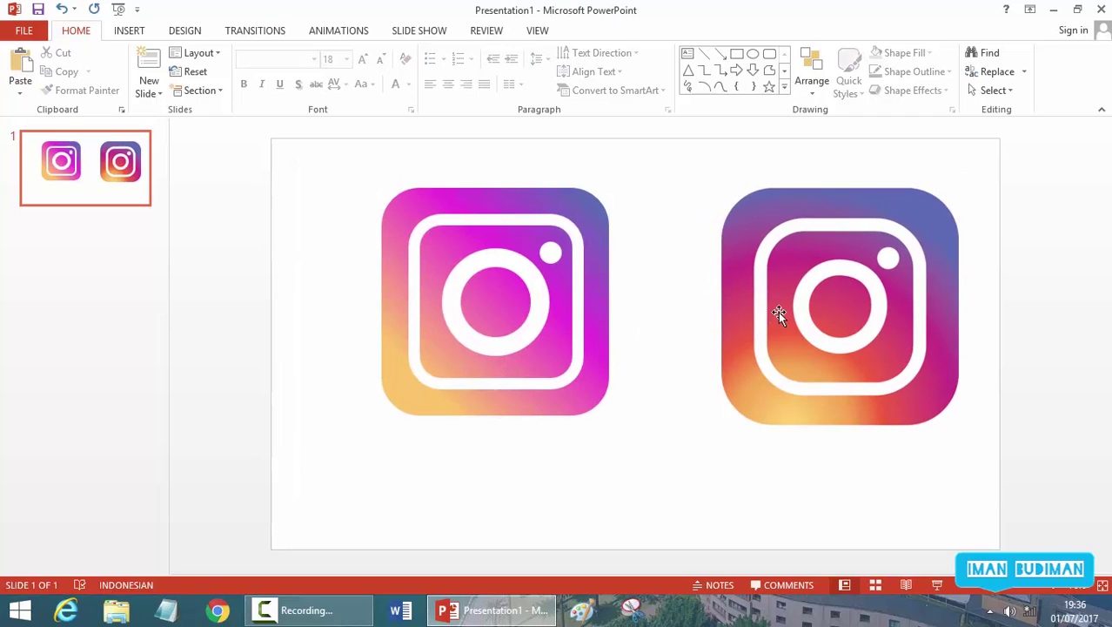
Marquee-select the recreated logo's shapes, group them, and place the group beside the original
drag(351, 180, 677, 498)
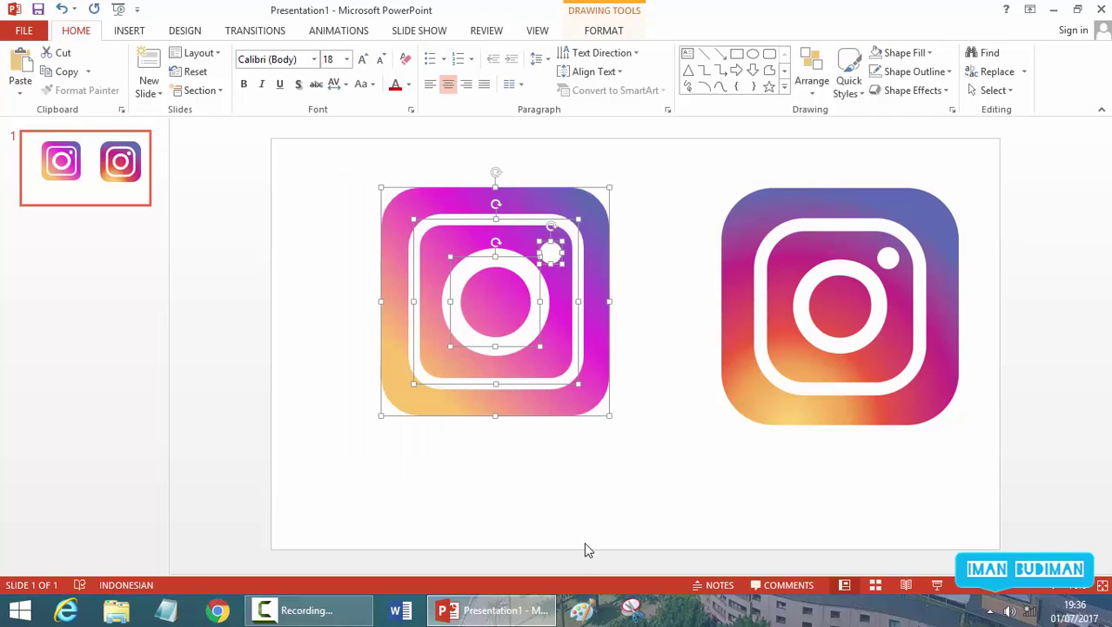
click(585, 550)
drag(331, 168, 672, 467)
right_click(577, 396)
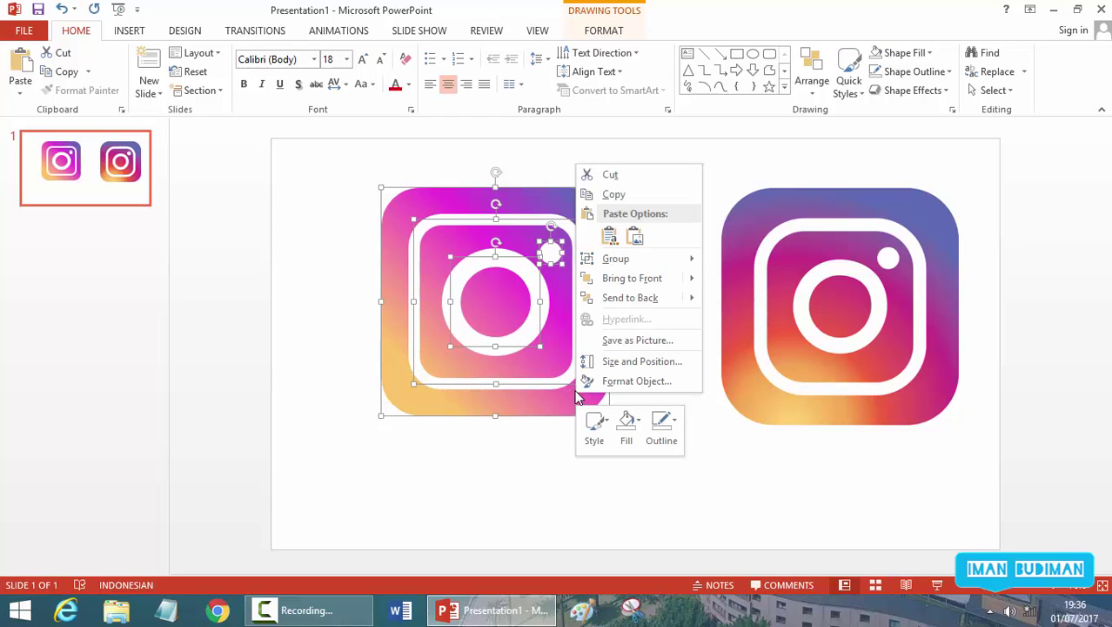
mouse_move(616, 259)
click(740, 260)
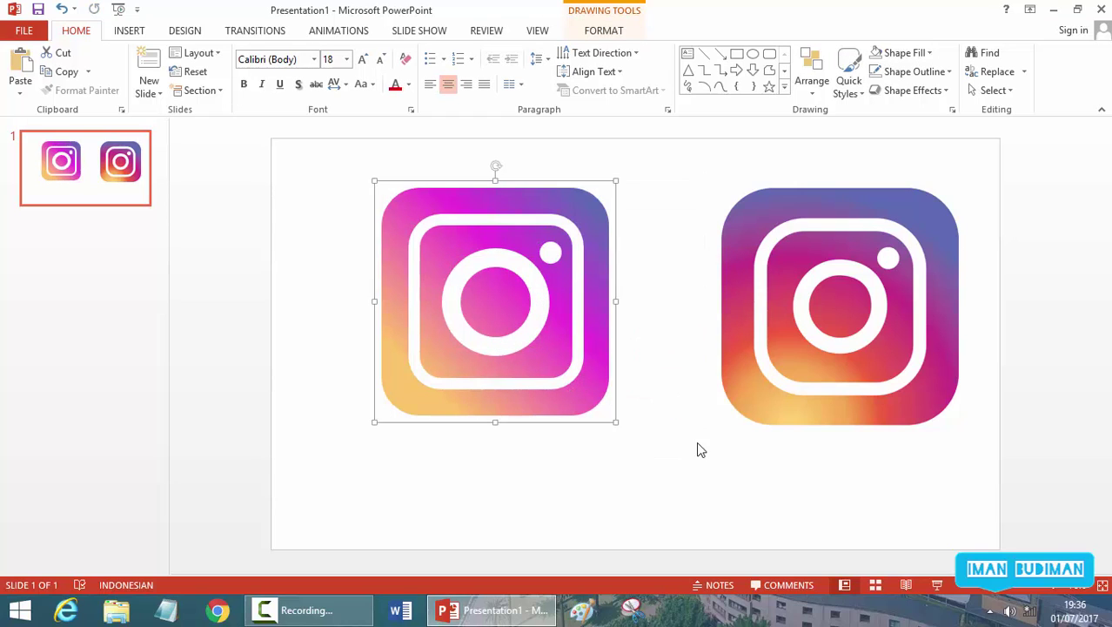
drag(569, 330, 465, 300)
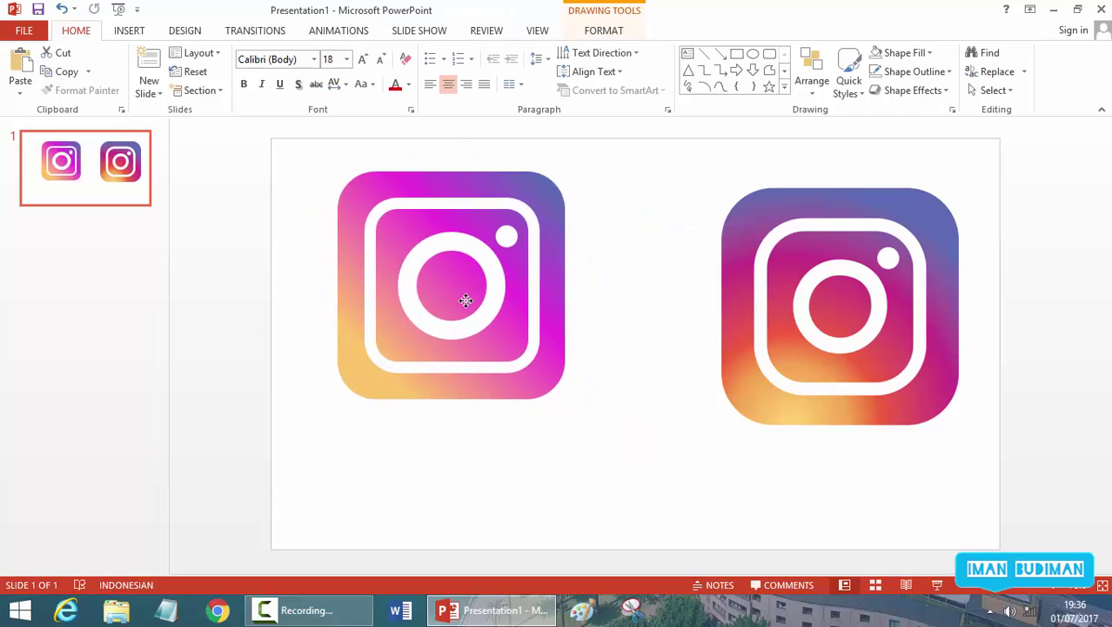
drag(465, 300, 487, 324)
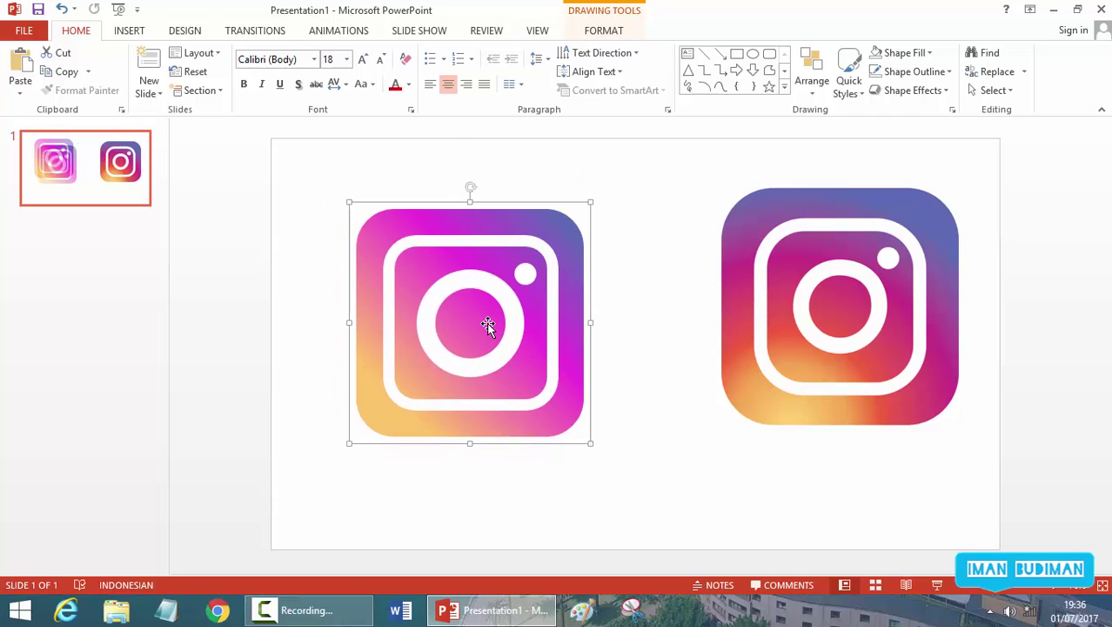
click(653, 424)
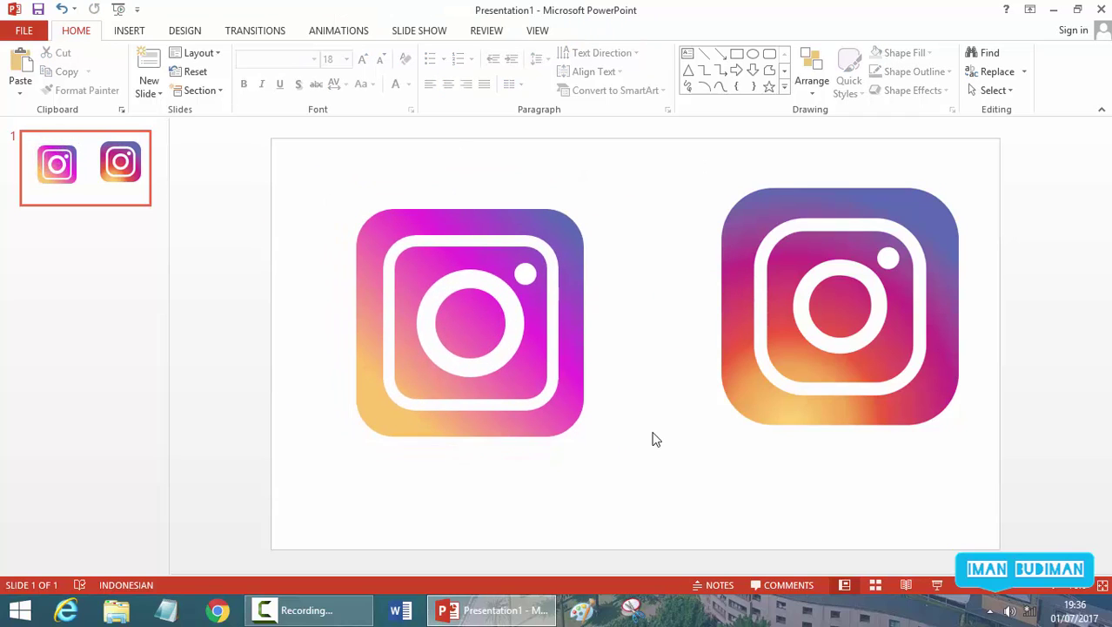